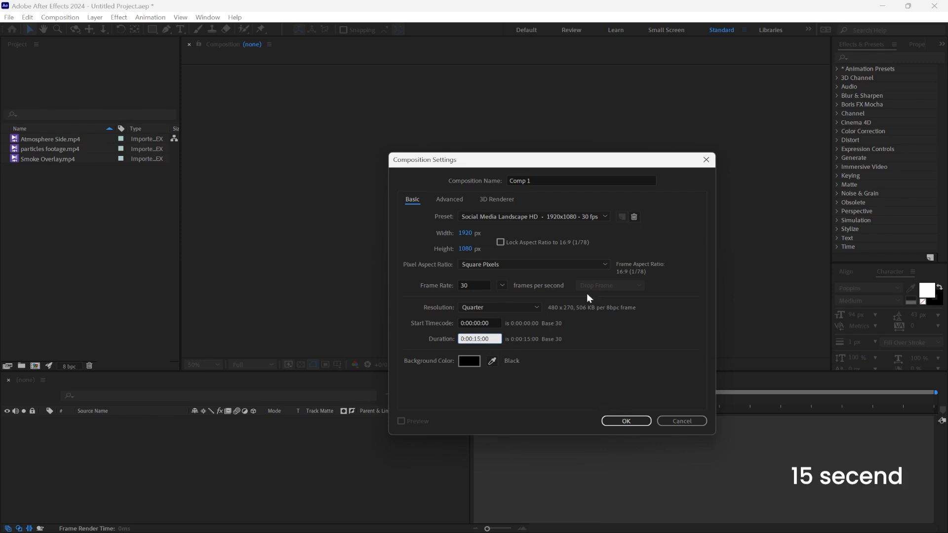
# Step: Create the 15-second 1920x1080 composition and add a two-line text layer reading "desireshopinng" and "cinematic title"
pyautogui.click(623, 423)
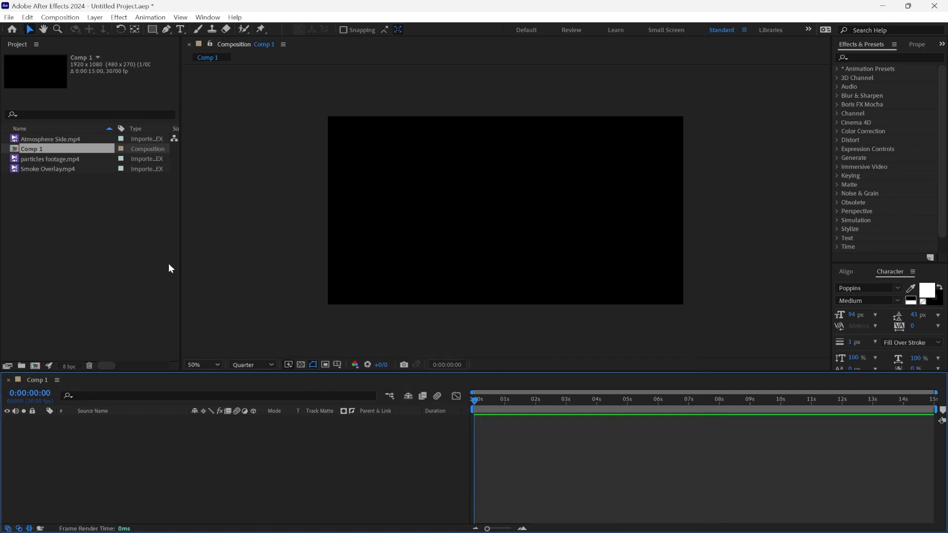
pyautogui.moveTo(106, 148); pyautogui.dragTo(108, 42)
pyautogui.click(181, 30)
pyautogui.click(468, 200)
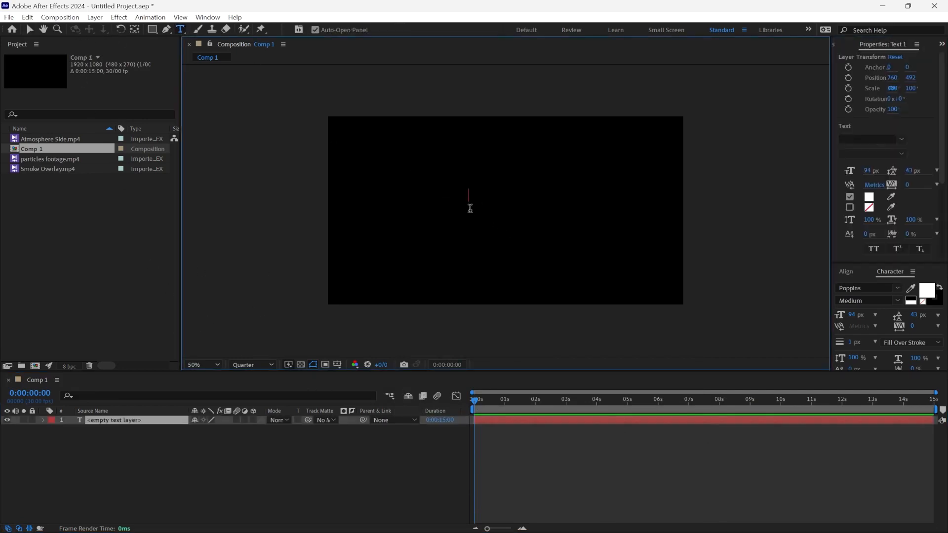
pyautogui.write('de')
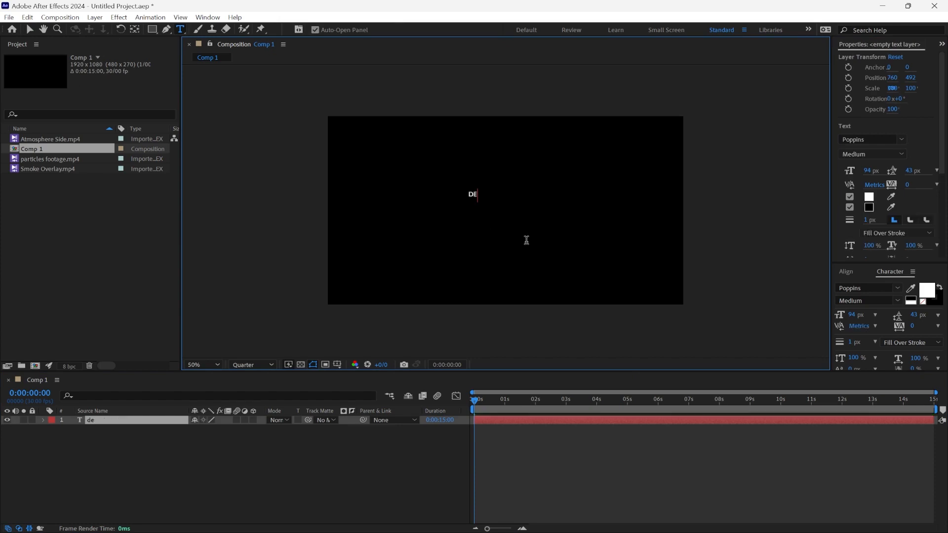
pyautogui.write('sireshopinng')
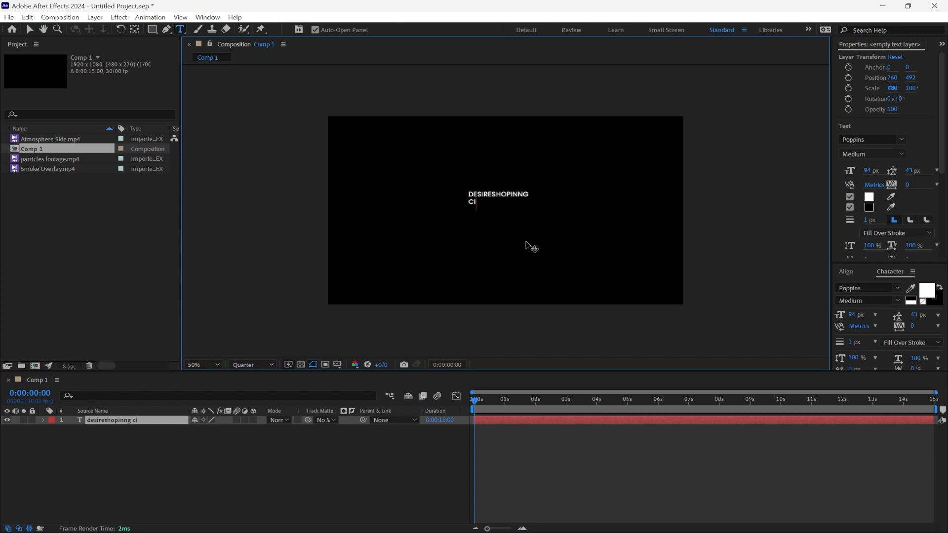
pyautogui.write('cinema')
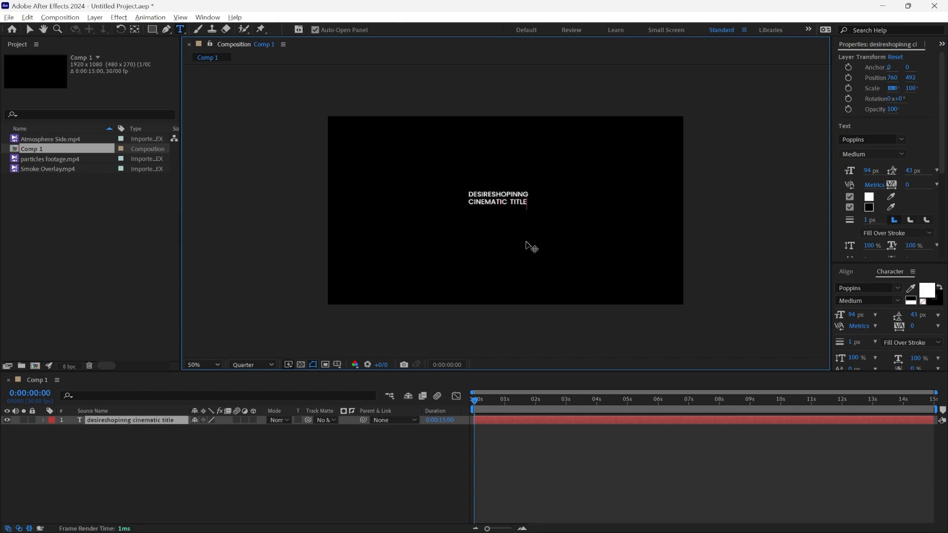
# Step: Set the whole title text to a font size of 208 px with 99 px leading
pyautogui.hotkey('ctrl', 'a')
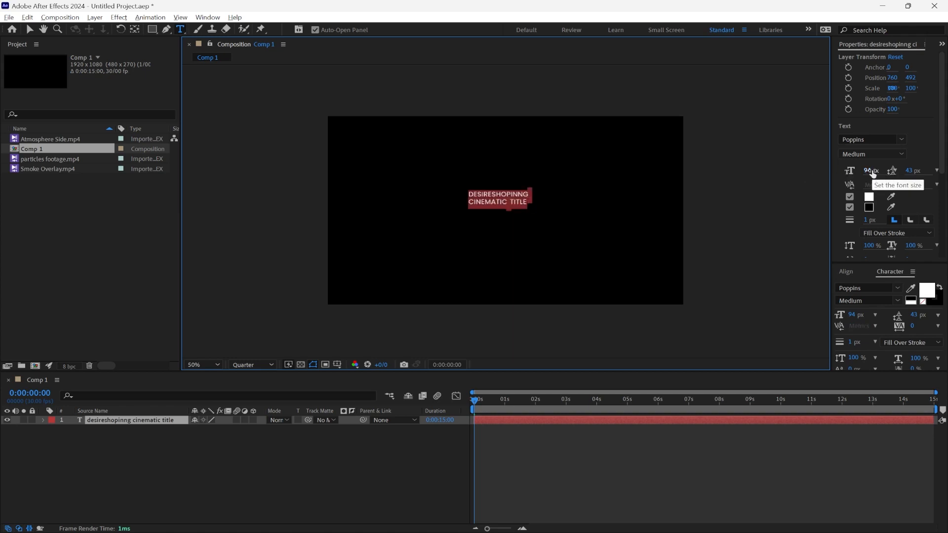
pyautogui.moveTo(867, 171); pyautogui.dragTo(936, 172)
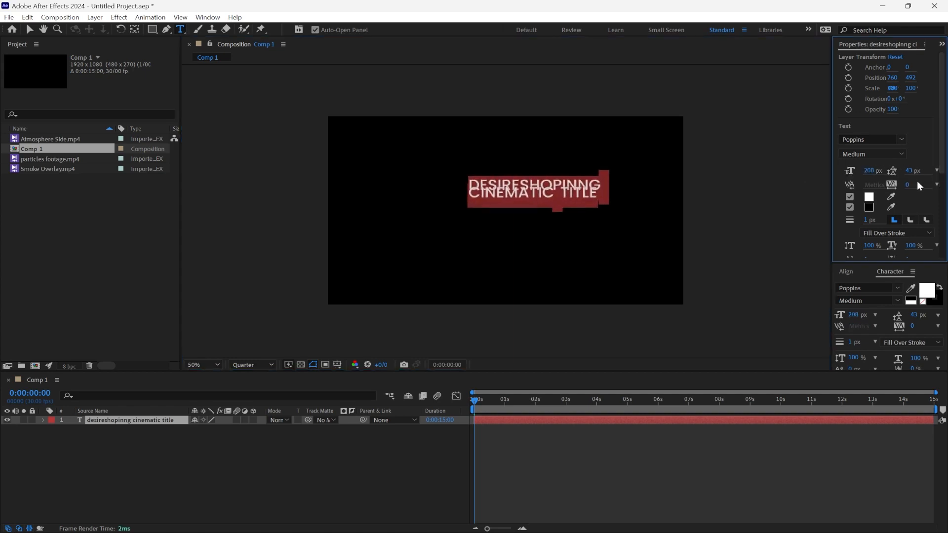
pyautogui.moveTo(916, 170); pyautogui.dragTo(944, 172)
pyautogui.click(645, 260)
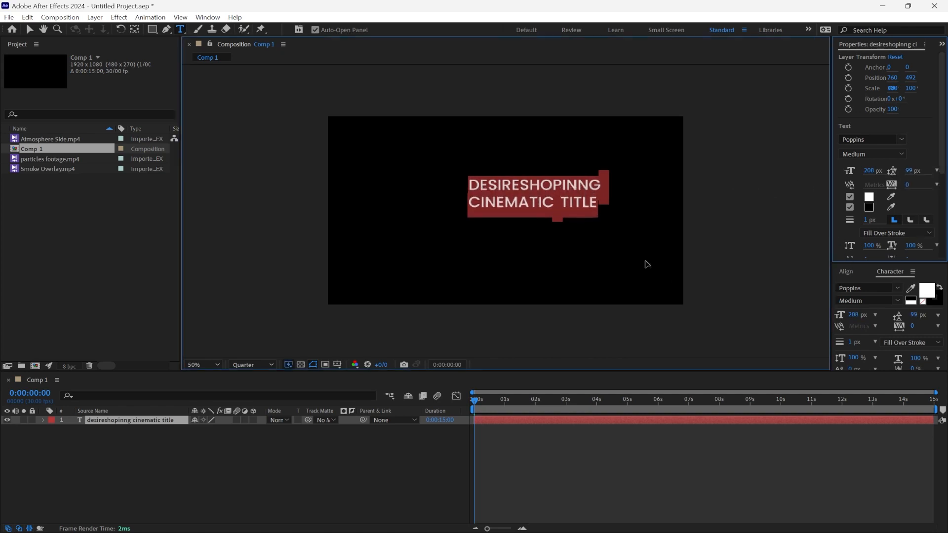
pyautogui.click(487, 481)
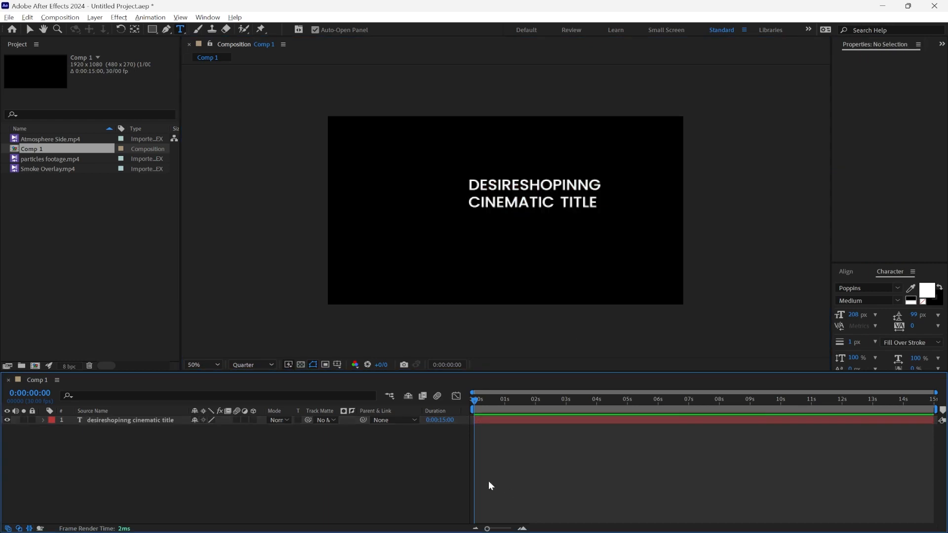
# Step: Center the title layer horizontally and vertically in the composition
pyautogui.click(563, 194)
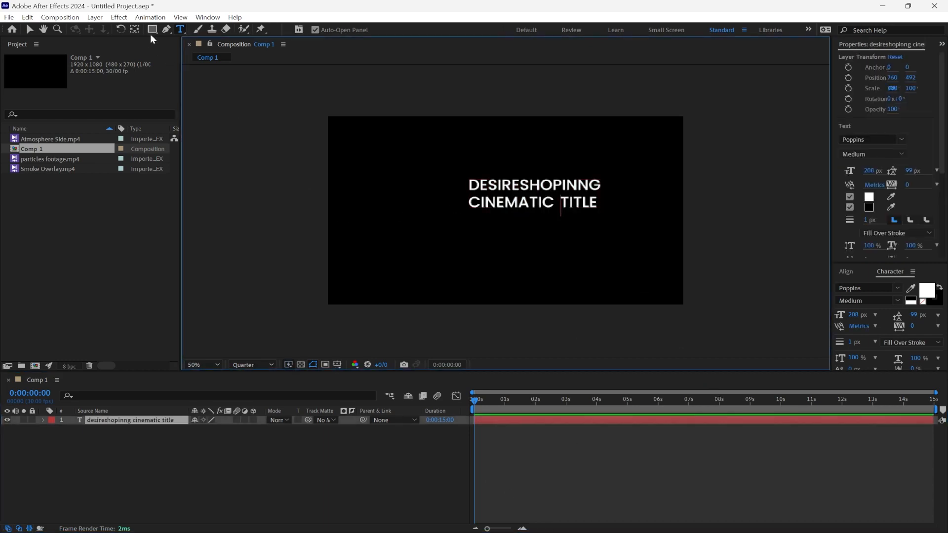
pyautogui.click(29, 29)
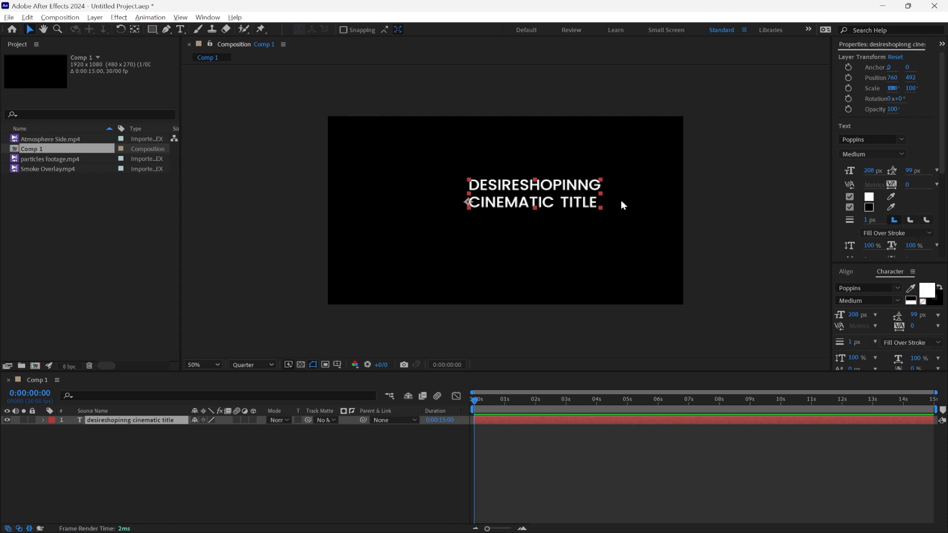
pyautogui.click(204, 18)
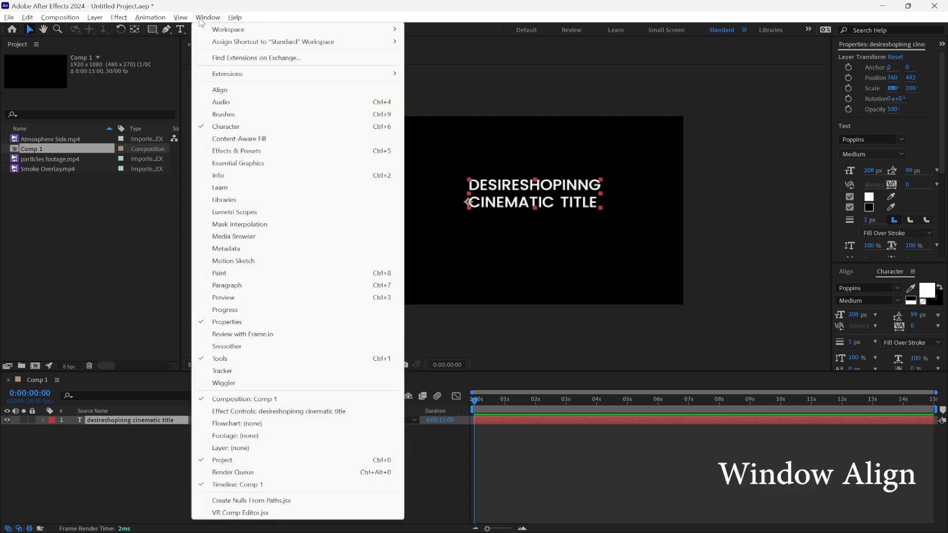
pyautogui.click(203, 89)
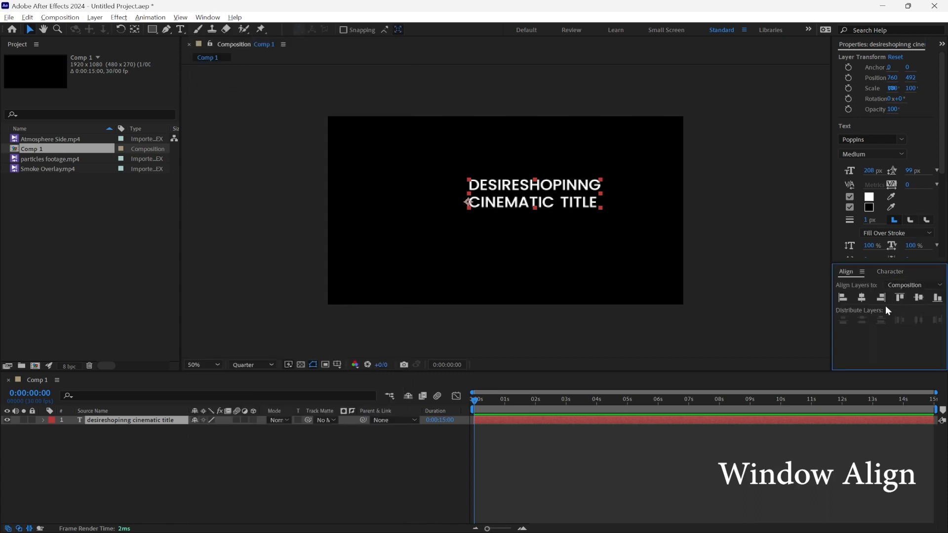
pyautogui.click(863, 296)
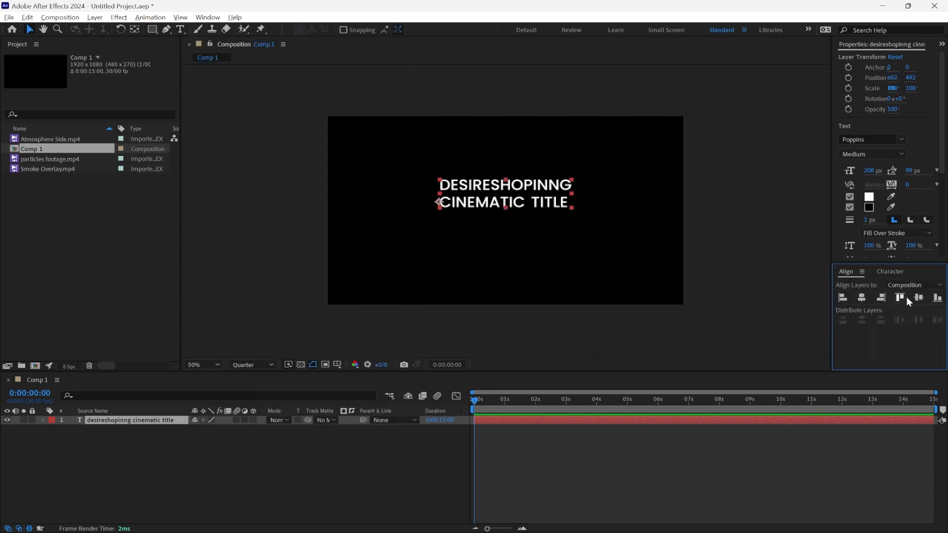
pyautogui.click(919, 298)
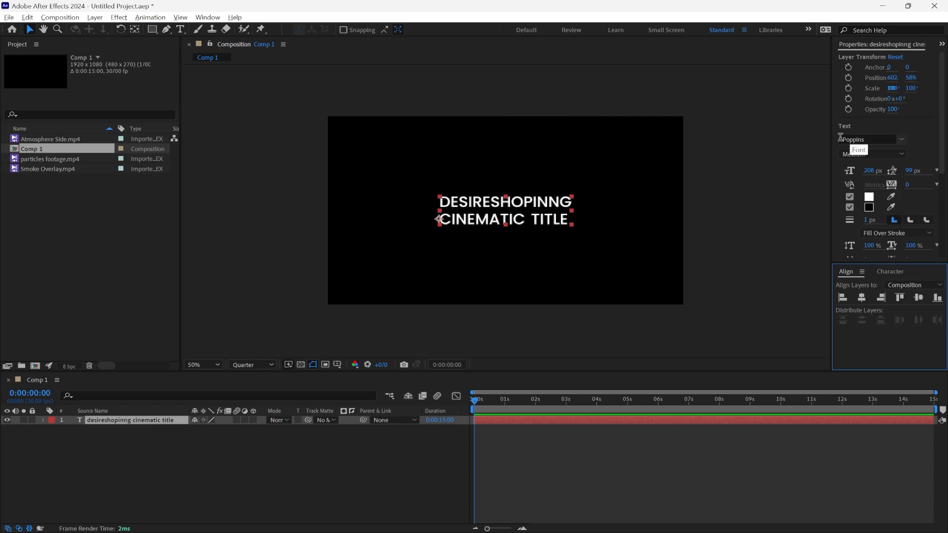
# Step: Enlarge the "CINEMATIC TITLE" line well beyond the first line and set its leading to 221 px
pyautogui.doubleClick(552, 220)
pyautogui.moveTo(568, 225); pyautogui.dragTo(430, 229)
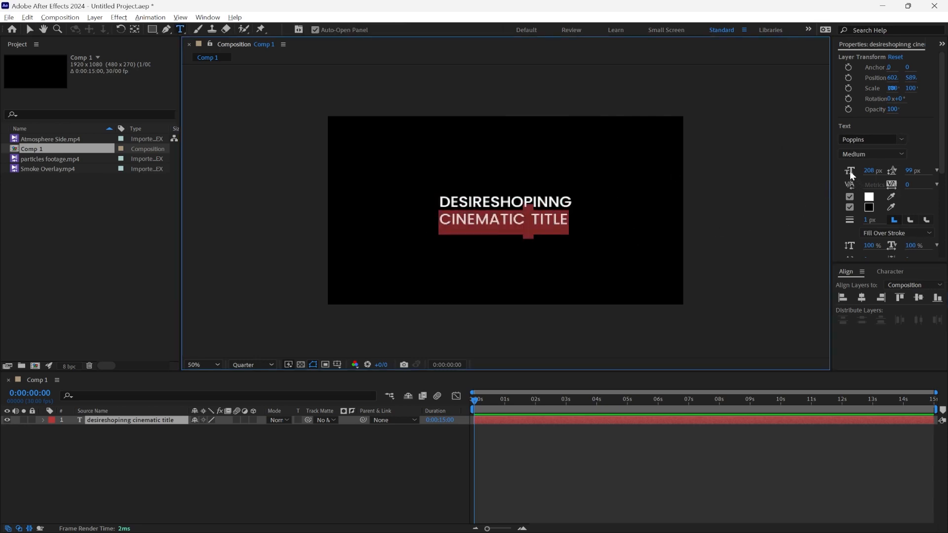
pyautogui.moveTo(866, 169); pyautogui.dragTo(943, 171)
# Step: Center-justify both title lines and realign the layer to the horizontal and vertical center of the composition
pyautogui.hotkey('ctrl', 'a')
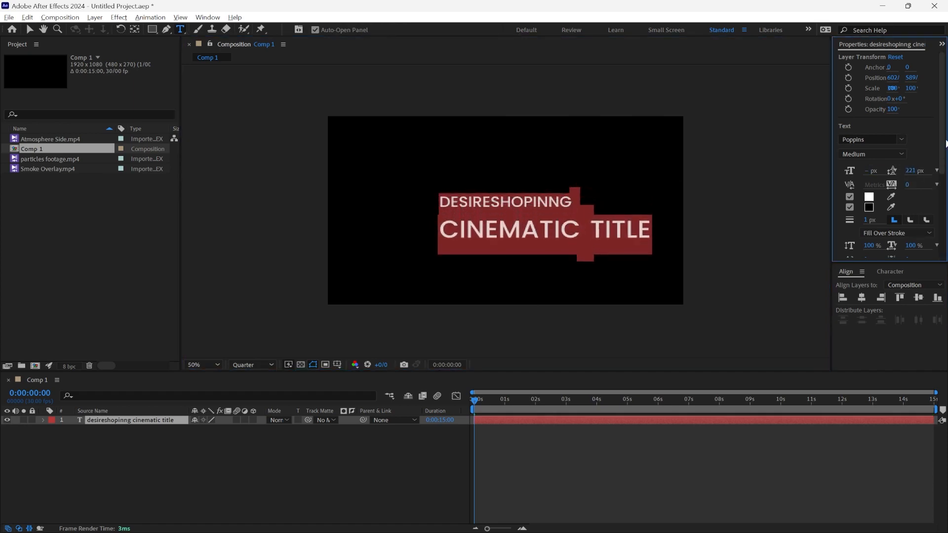
pyautogui.scroll(-4, 896, 211)
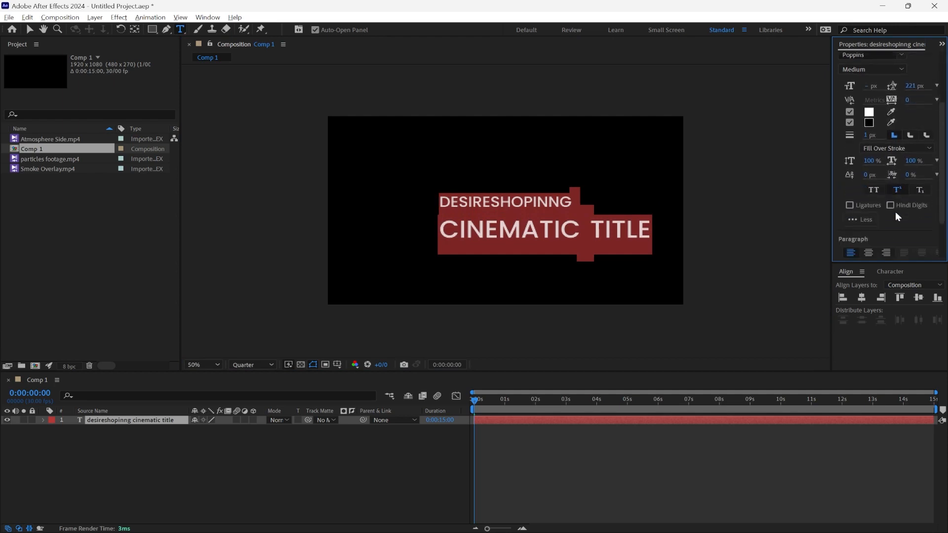
pyautogui.click(870, 239)
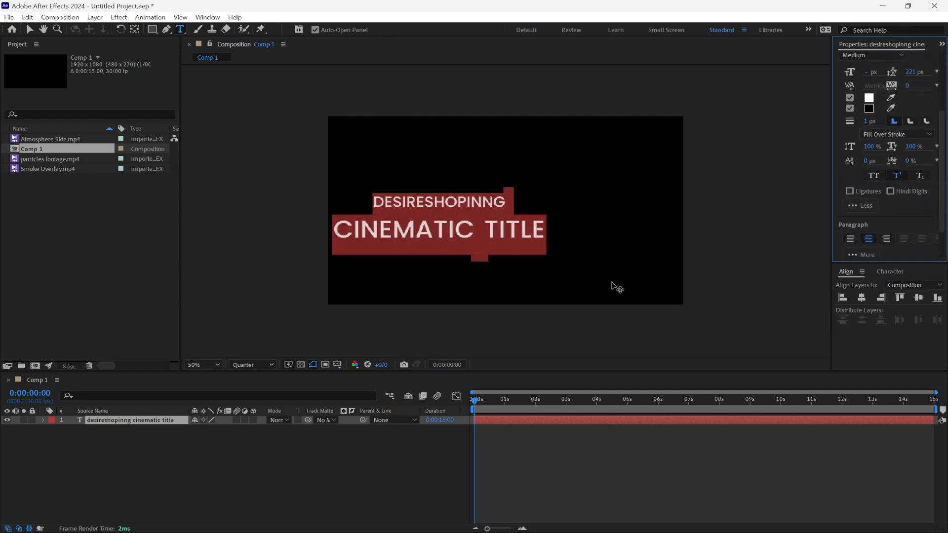
pyautogui.click(862, 299)
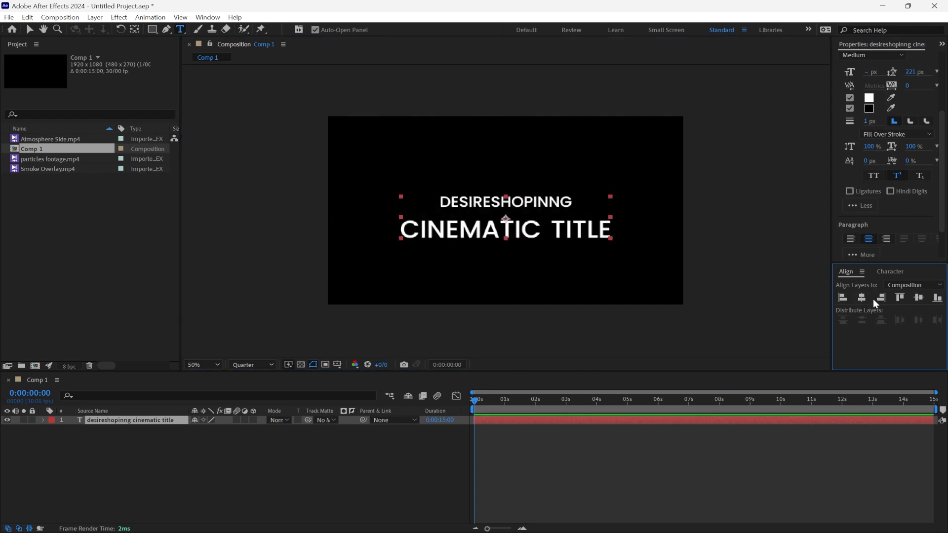
pyautogui.click(918, 298)
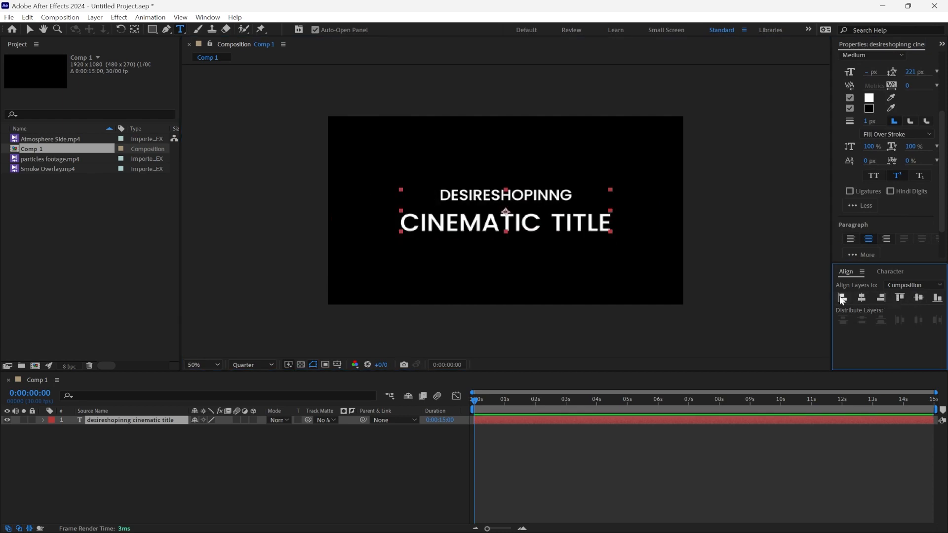
pyautogui.click(29, 29)
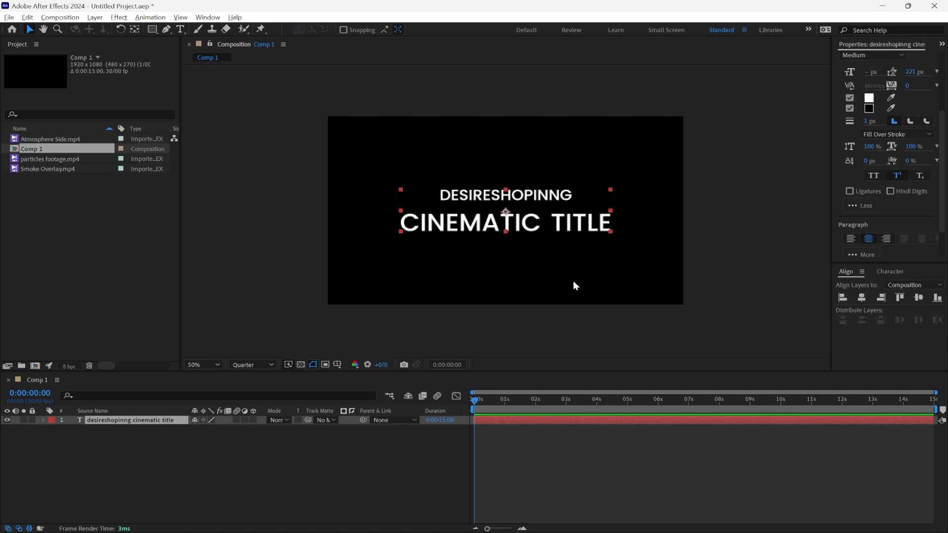
# Step: Add a Tracking animator to the title layer and keyframe its tracking amount at 0:00:00:00
pyautogui.click(42, 420)
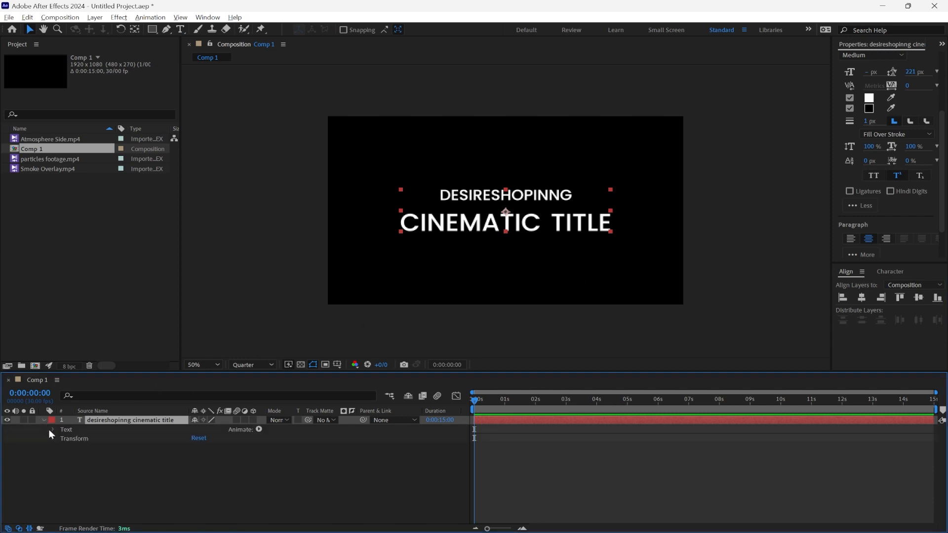
pyautogui.click(258, 429)
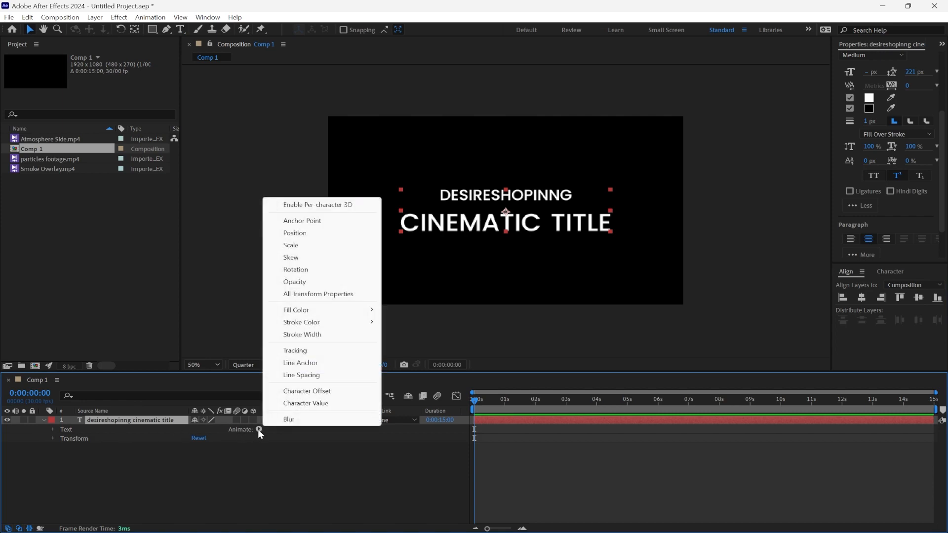
pyautogui.click(295, 351)
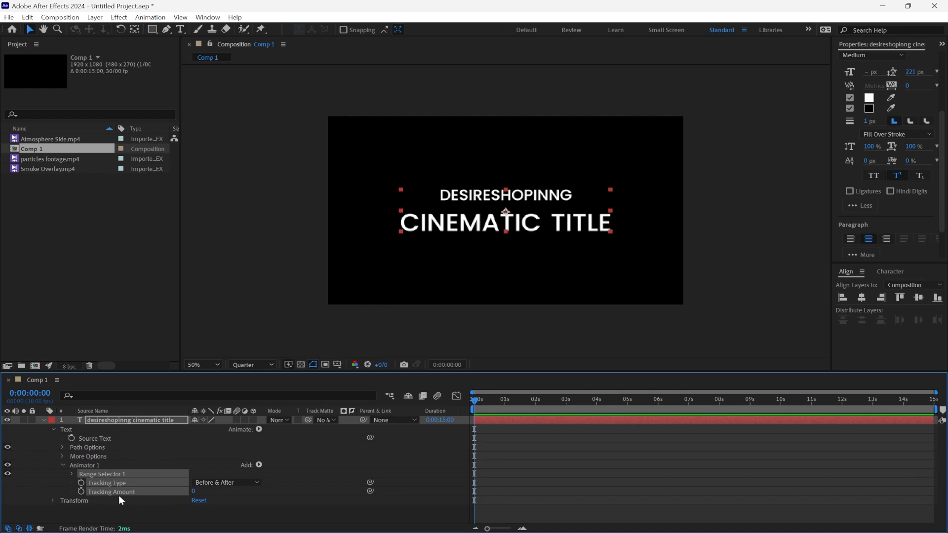
pyautogui.click(81, 491)
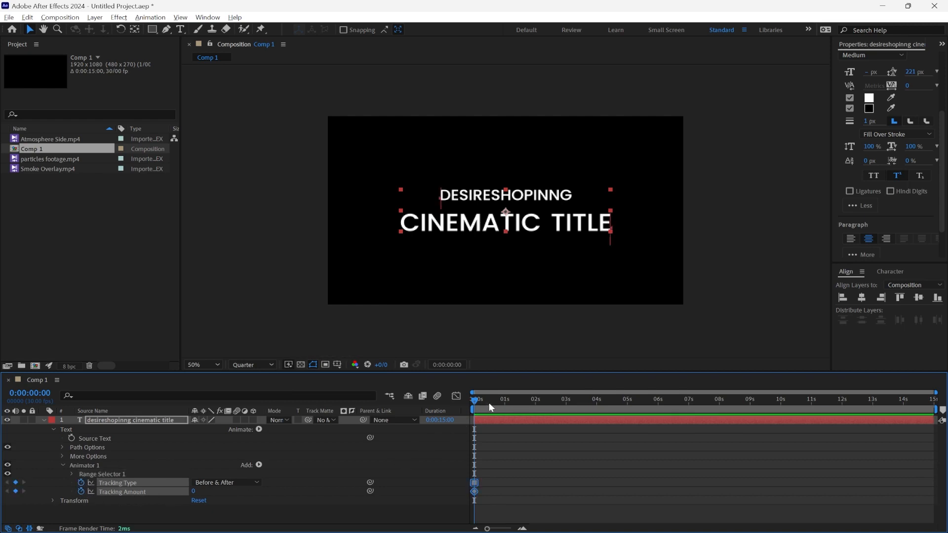
# Step: Keyframe the title's tracking amount at 40 at 0:00:09:29, return to the start, and collapse the text properties
pyautogui.moveTo(489, 402); pyautogui.dragTo(780, 410)
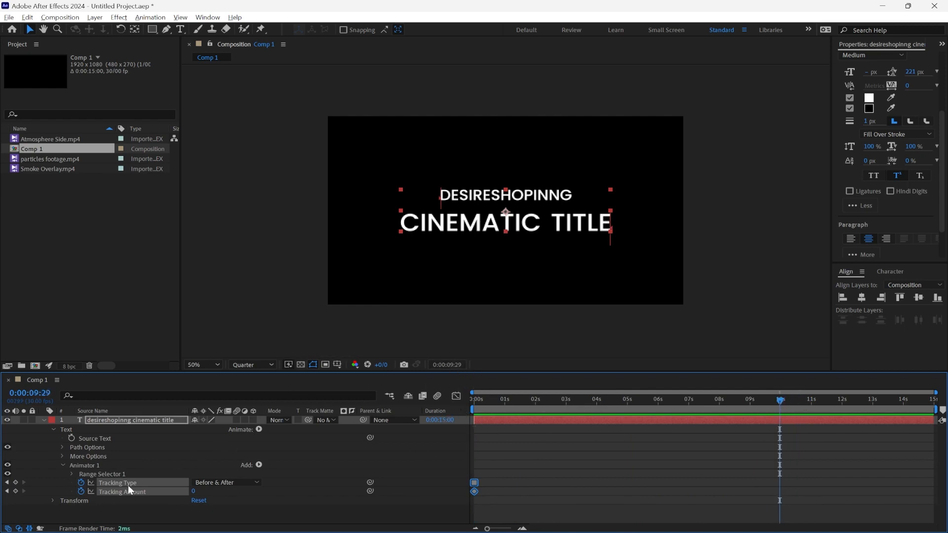
pyautogui.click(193, 491)
pyautogui.press('Return')
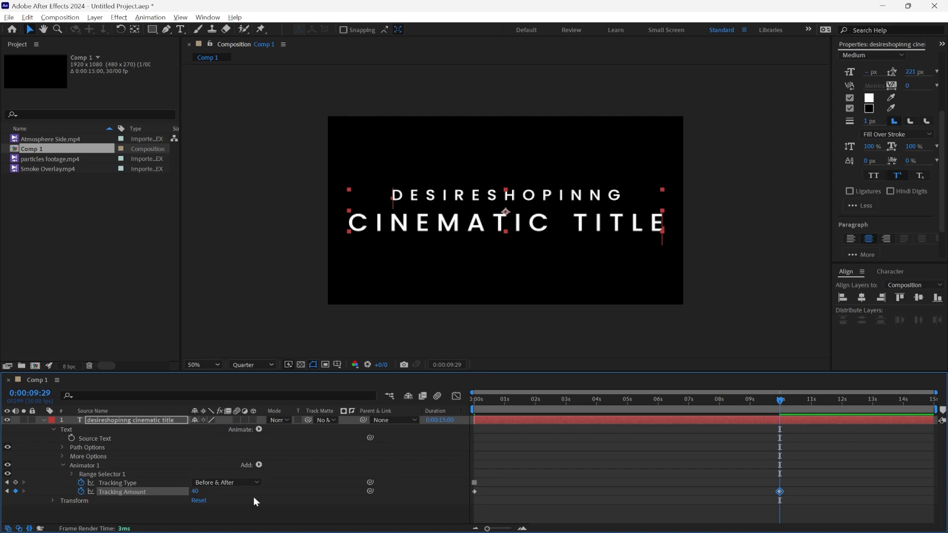
pyautogui.moveTo(772, 399); pyautogui.dragTo(413, 417)
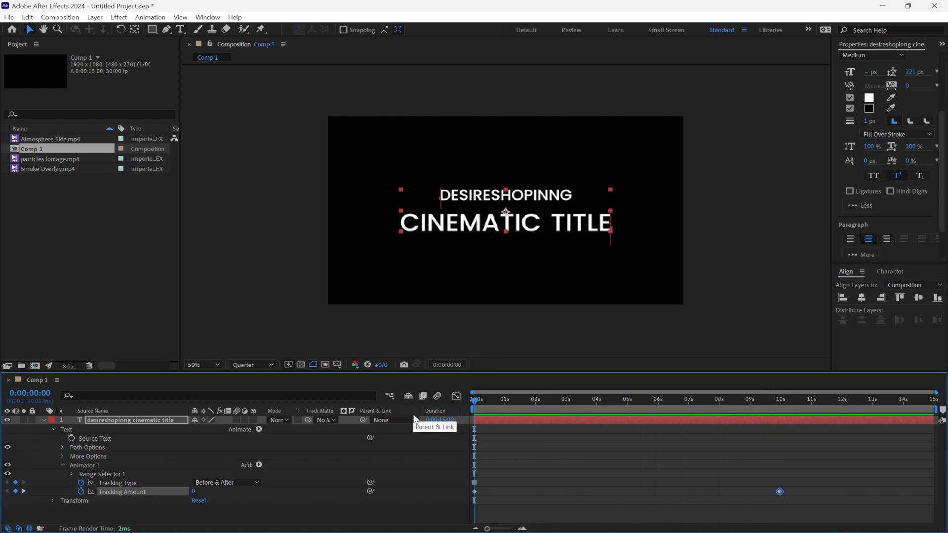
pyautogui.click(53, 429)
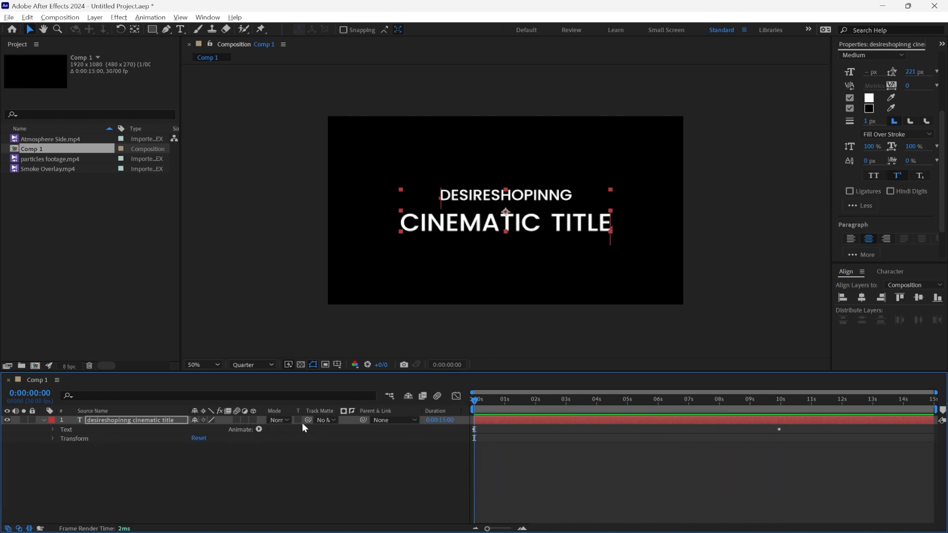
# Step: Make the title a 3D layer, scale it to 80%, and preview the tracking animation from the start
pyautogui.click(253, 419)
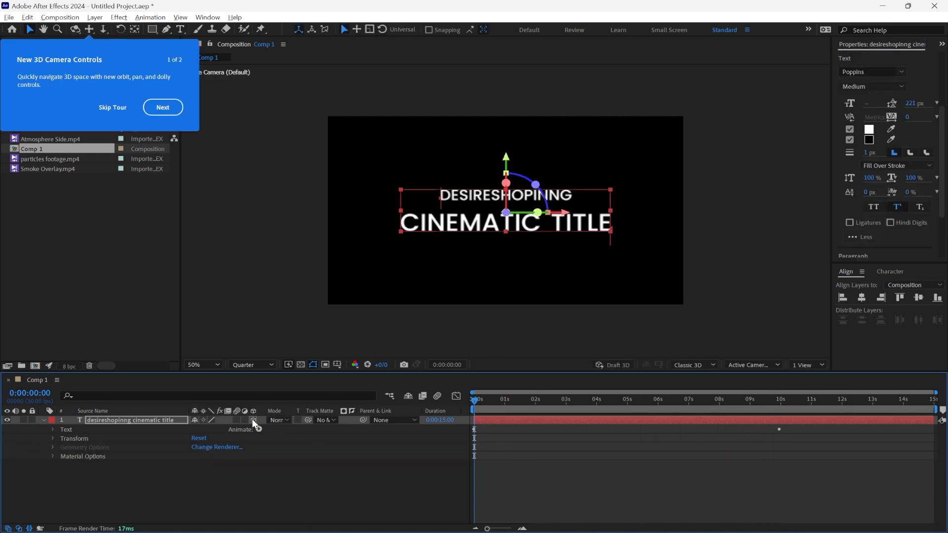
pyautogui.click(52, 438)
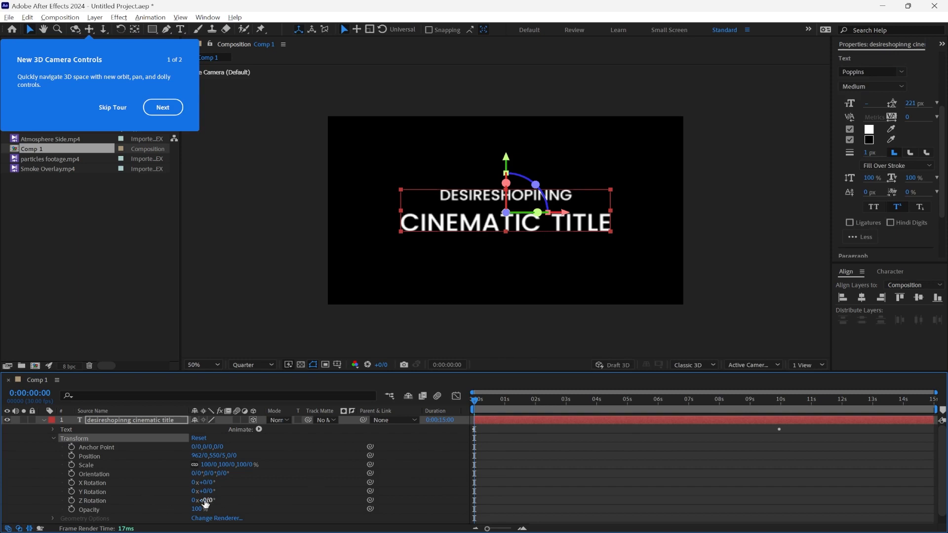
pyautogui.press('s')
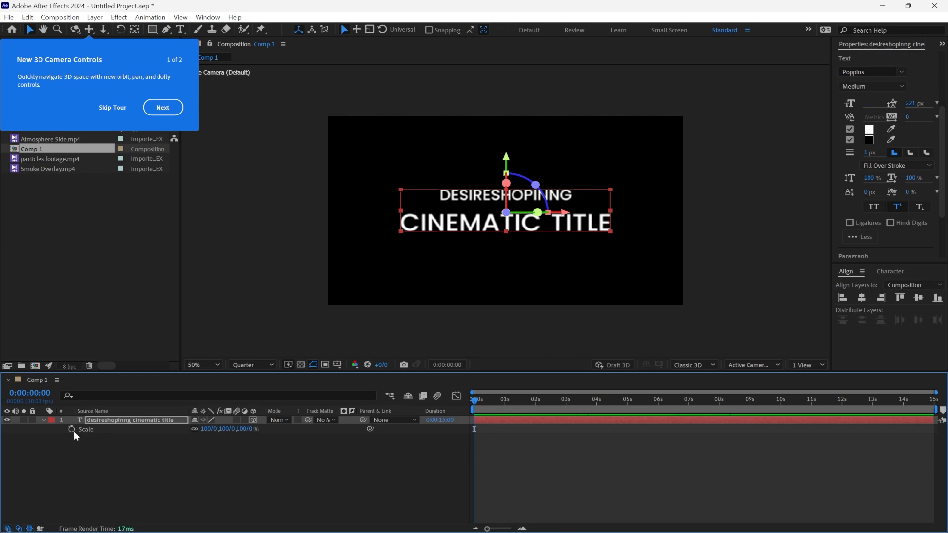
pyautogui.moveTo(250, 429)
pyautogui.mouseDown()
pyautogui.moveTo(227, 429)
pyautogui.moveTo(237, 430)
pyautogui.mouseUp()
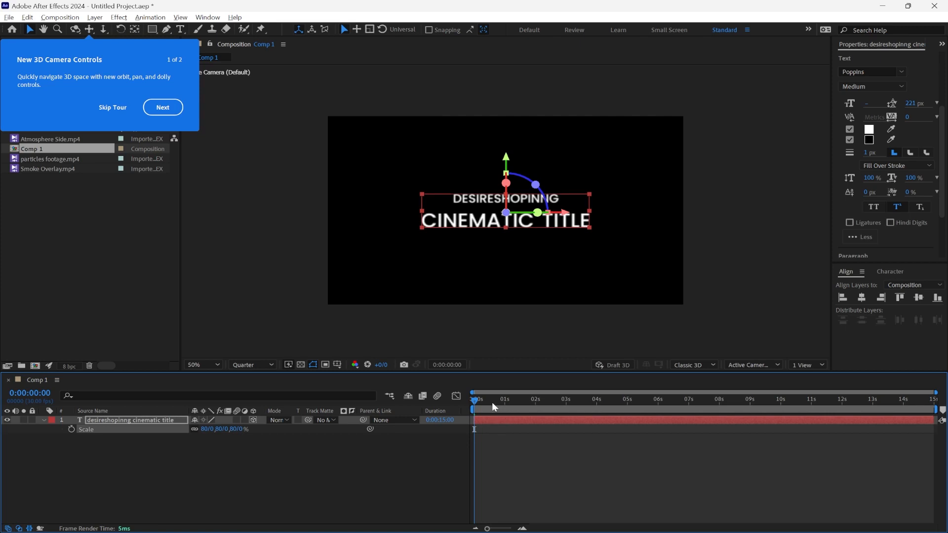
pyautogui.moveTo(480, 399); pyautogui.dragTo(603, 401)
pyautogui.press('Home')
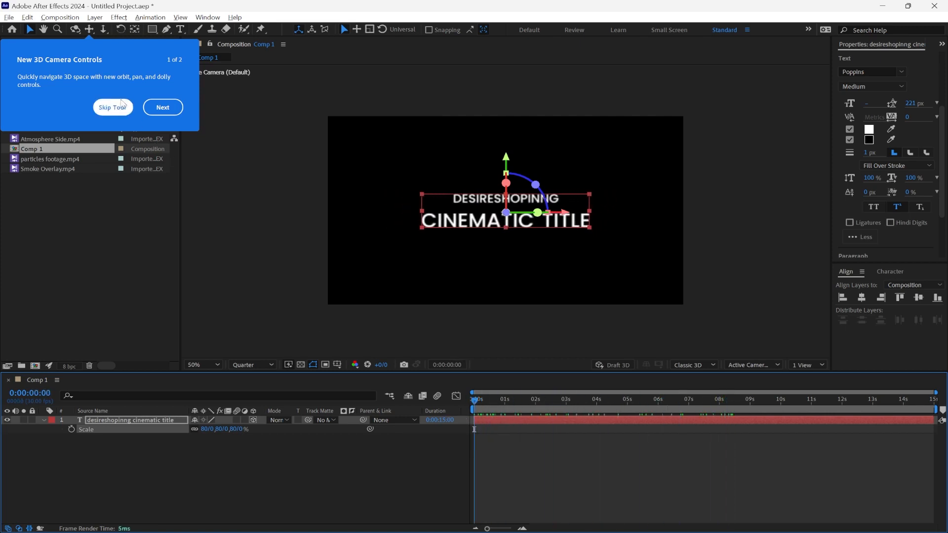
# Step: Dismiss the 3D camera tour and add a two-node camera with the 50mm preset to the composition
pyautogui.click(118, 107)
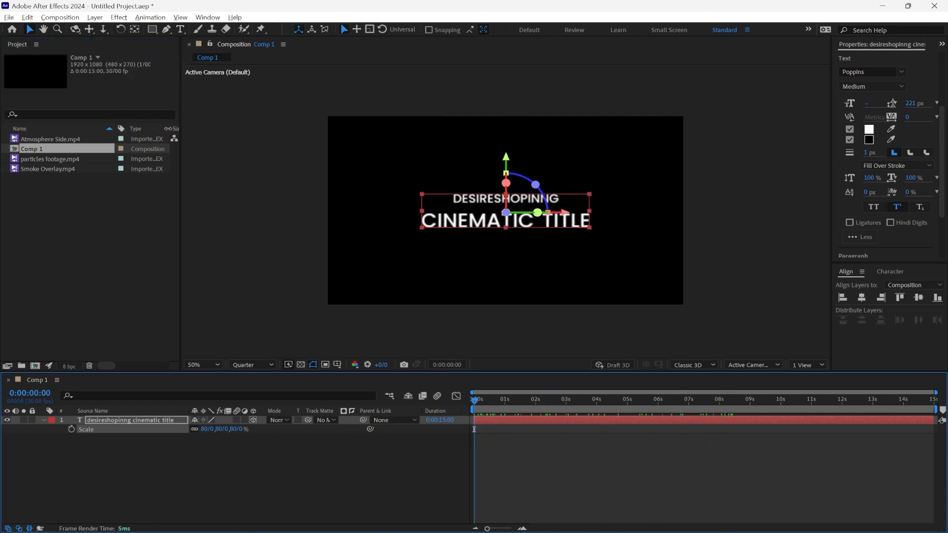
pyautogui.click(359, 263)
pyautogui.rightClick(162, 455)
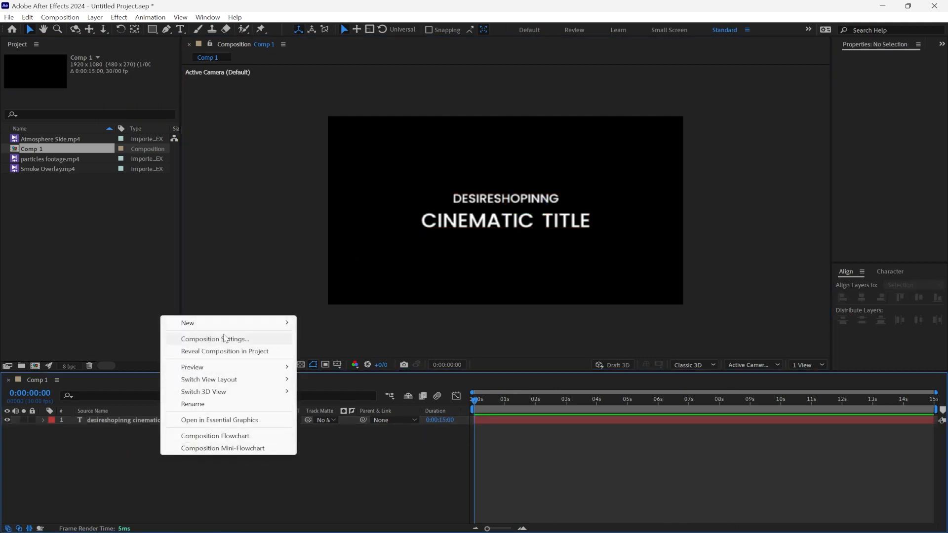
pyautogui.moveTo(229, 322)
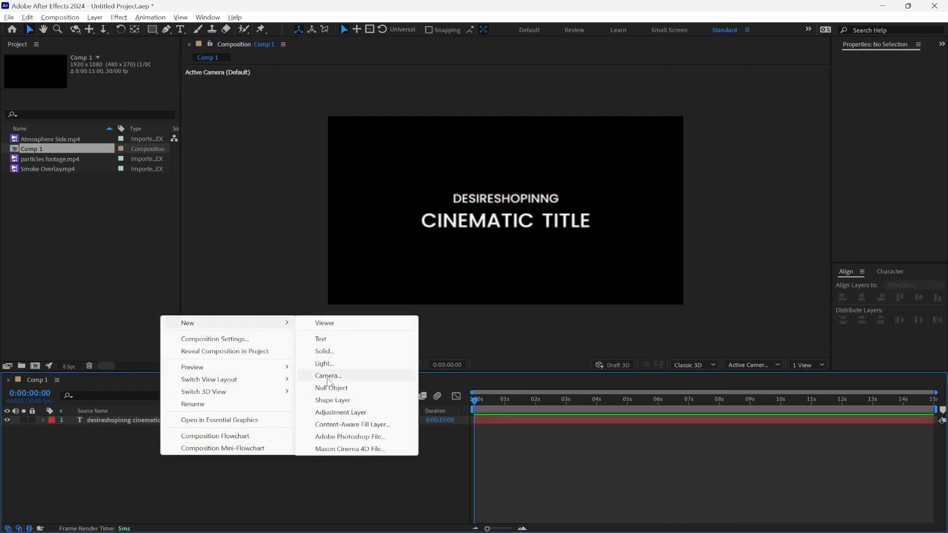
pyautogui.click(328, 376)
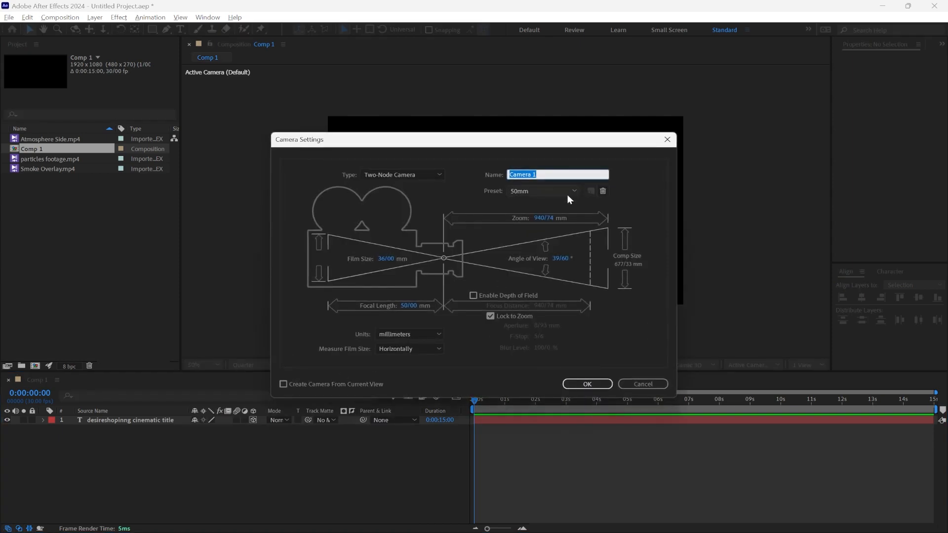
pyautogui.click(551, 191)
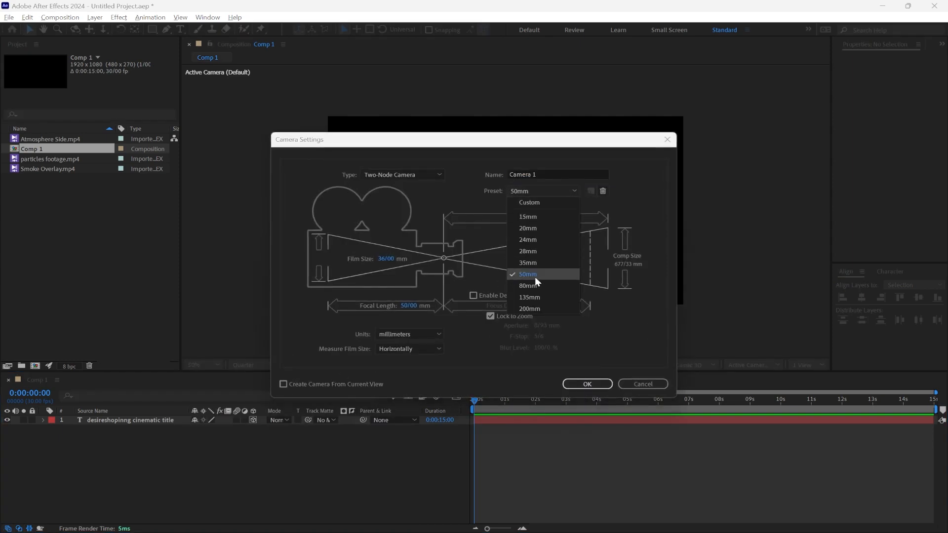
pyautogui.click(559, 173)
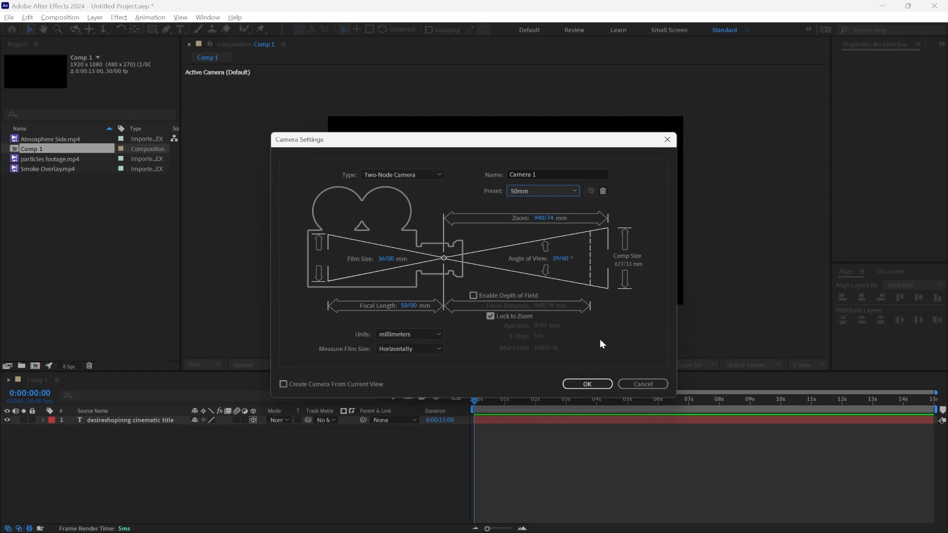
pyautogui.click(576, 384)
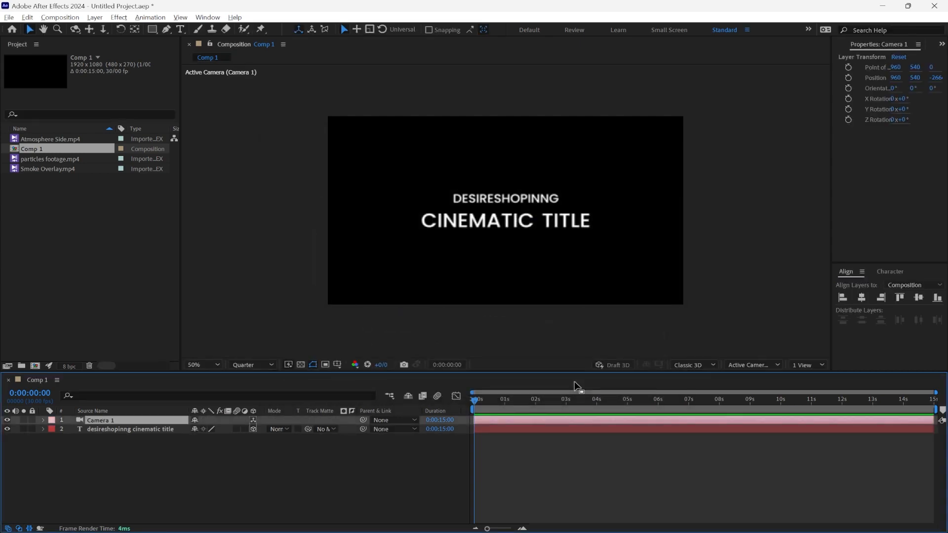
# Step: Keyframe Camera 1's position at 0:00:00:00, pulling it back to a Z value of about -4880
pyautogui.click(43, 420)
pyautogui.click(53, 430)
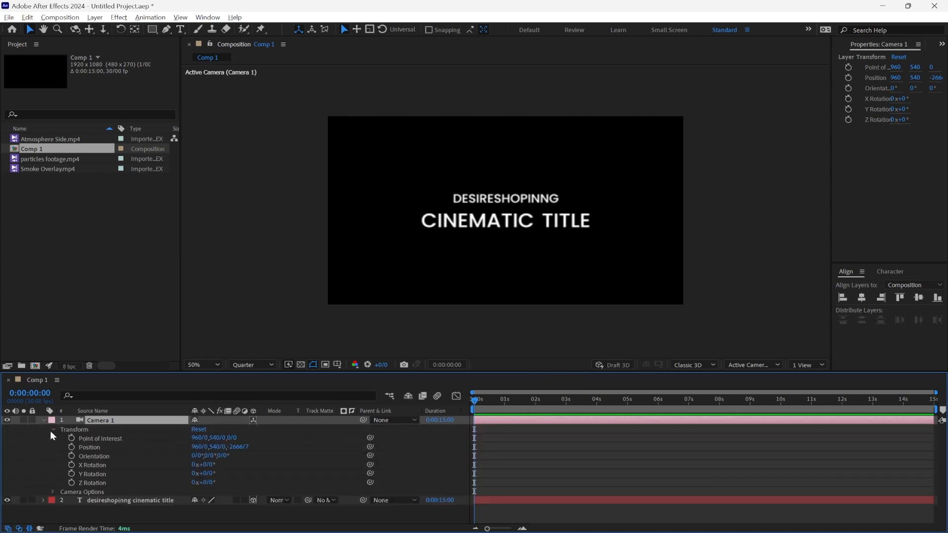
pyautogui.click(87, 448)
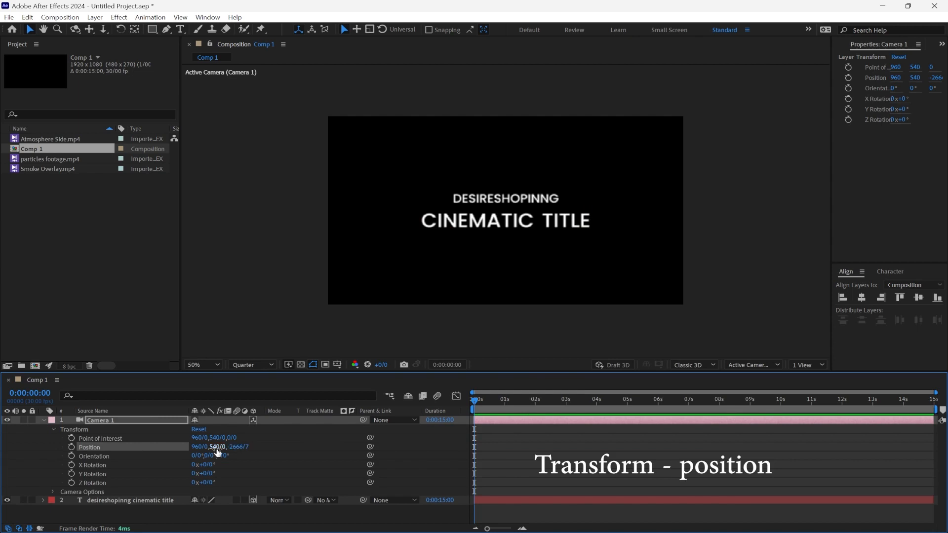
pyautogui.click(72, 447)
pyautogui.moveTo(219, 447); pyautogui.dragTo(7, 453)
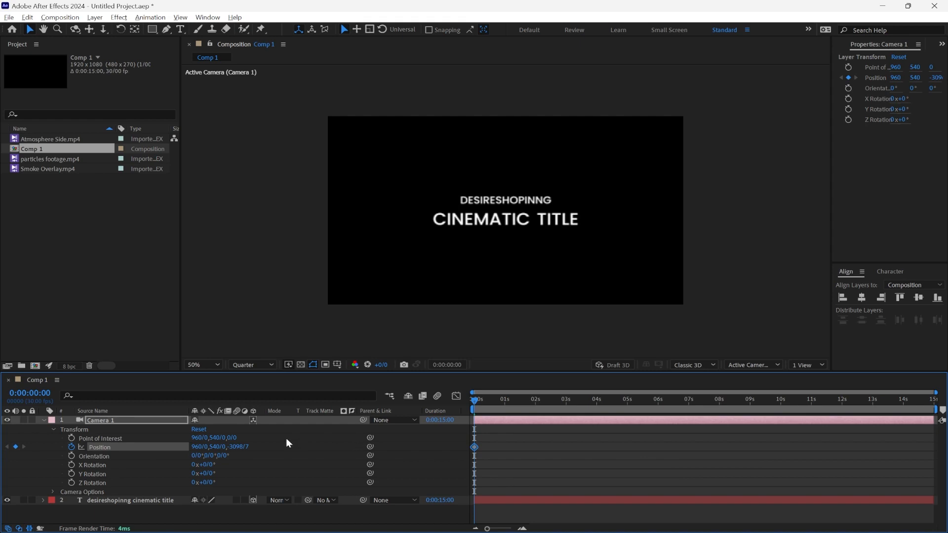
pyautogui.moveTo(232, 447); pyautogui.dragTo(166, 454)
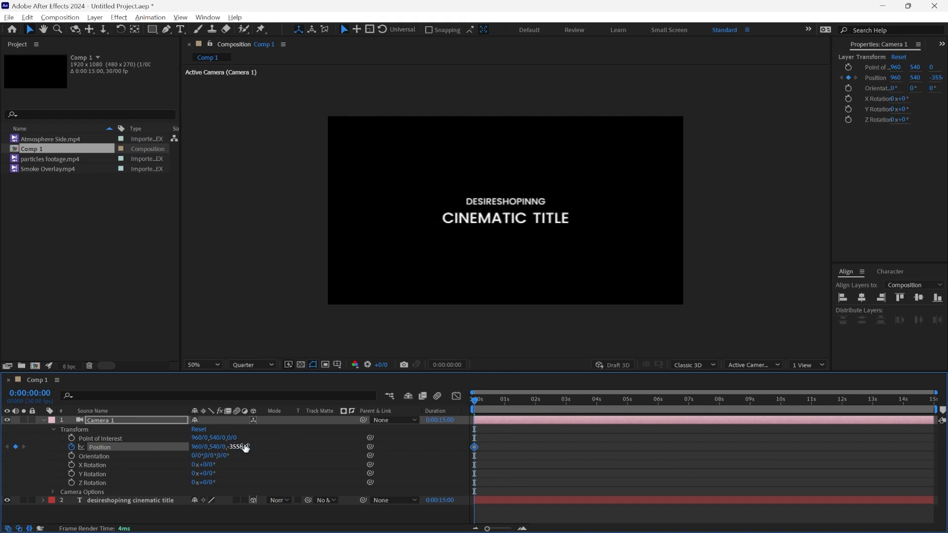
pyautogui.moveTo(239, 447); pyautogui.dragTo(29, 461)
pyautogui.moveTo(234, 446); pyautogui.dragTo(41, 452)
pyautogui.moveTo(235, 447); pyautogui.dragTo(21, 462)
# Step: Keyframe the camera's Z position at about -2845 at 0:00:10:00, collapse its properties, and return to the start
pyautogui.moveTo(591, 402); pyautogui.dragTo(781, 406)
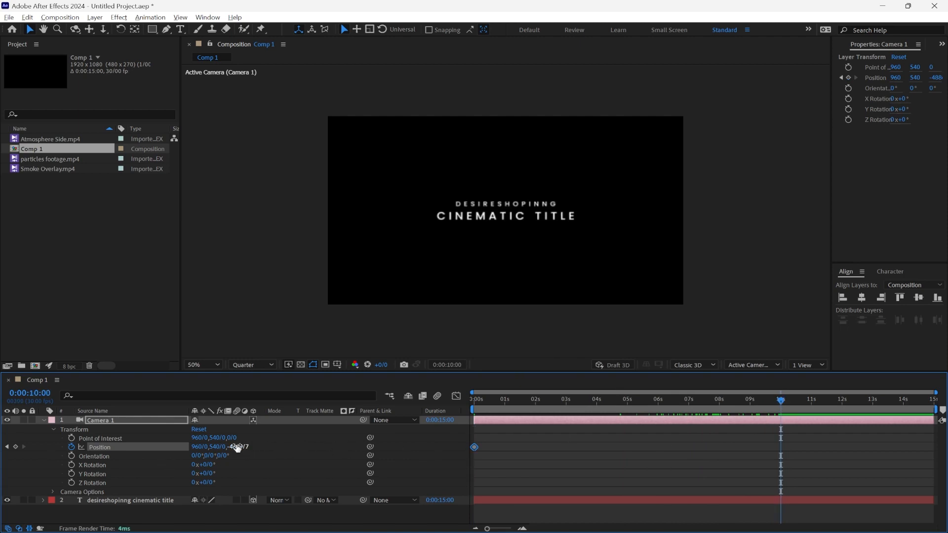
pyautogui.moveTo(237, 447); pyautogui.dragTo(632, 455)
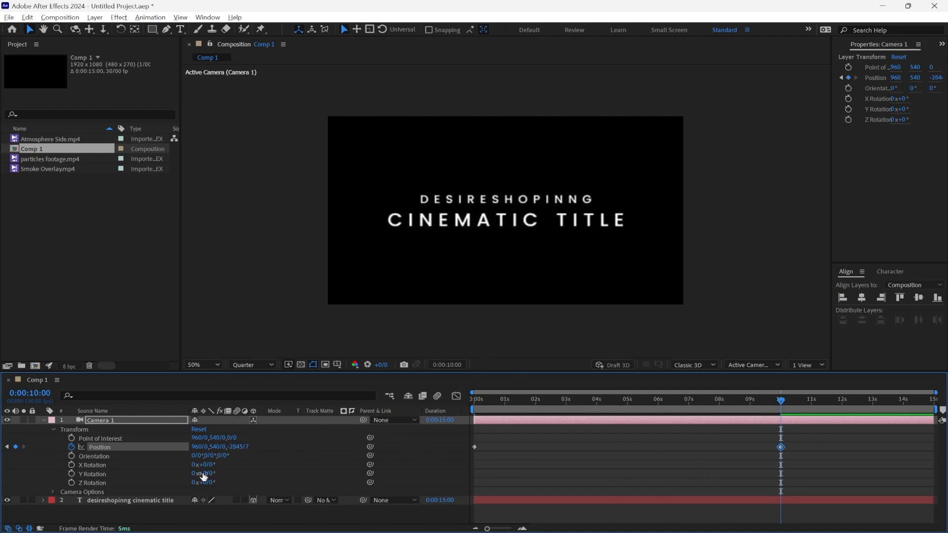
pyautogui.click(45, 420)
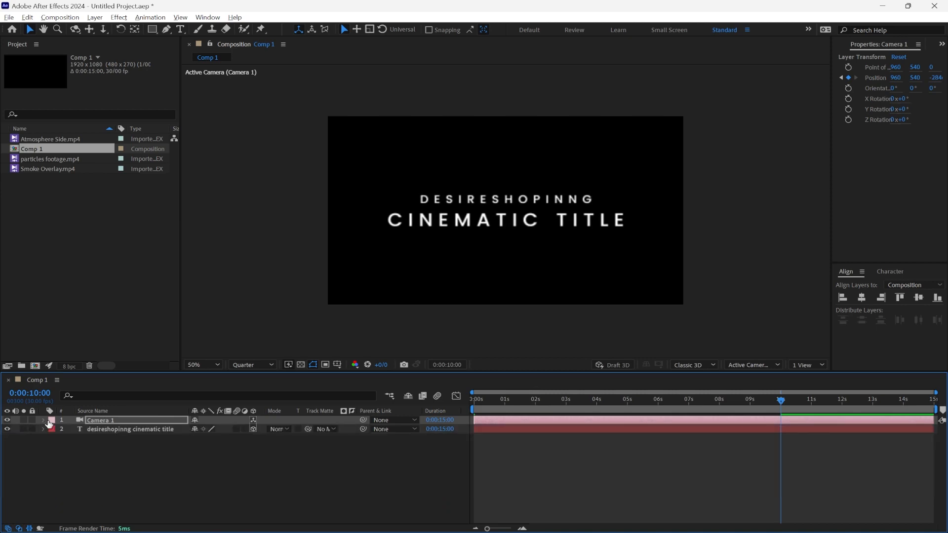
pyautogui.moveTo(606, 402); pyautogui.dragTo(440, 417)
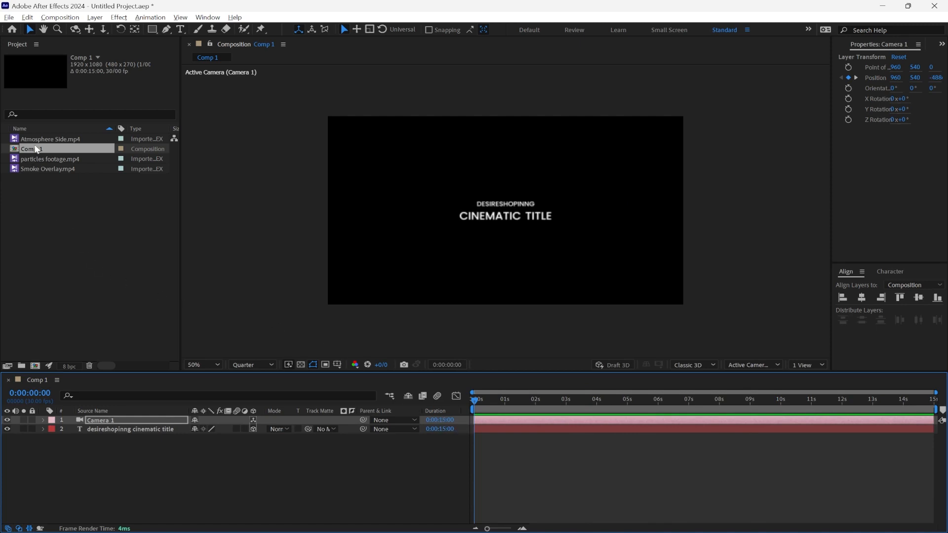
# Step: Place Atmosphere Side.mp4 beneath the title layer and enlarge it to about 230% so it covers the frame
pyautogui.moveTo(38, 141); pyautogui.dragTo(165, 468)
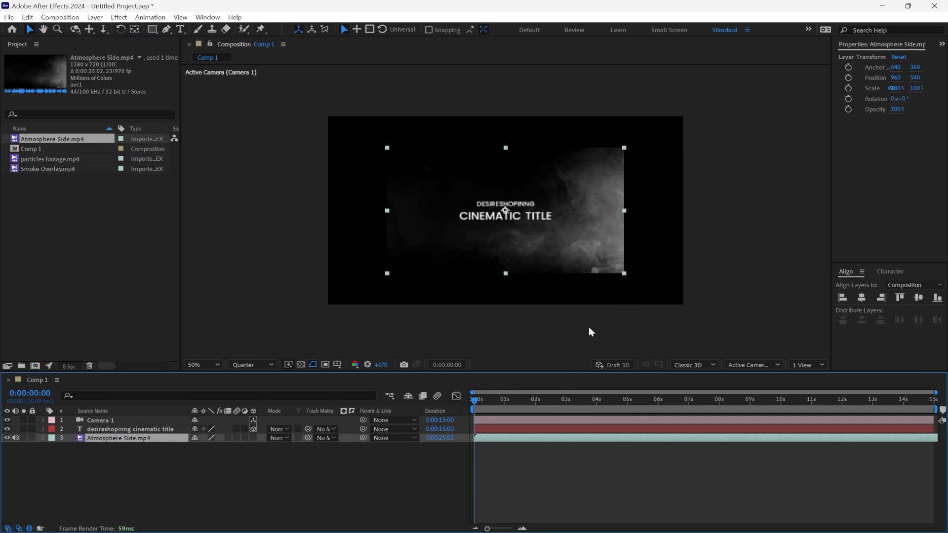
pyautogui.moveTo(624, 274); pyautogui.dragTo(779, 358)
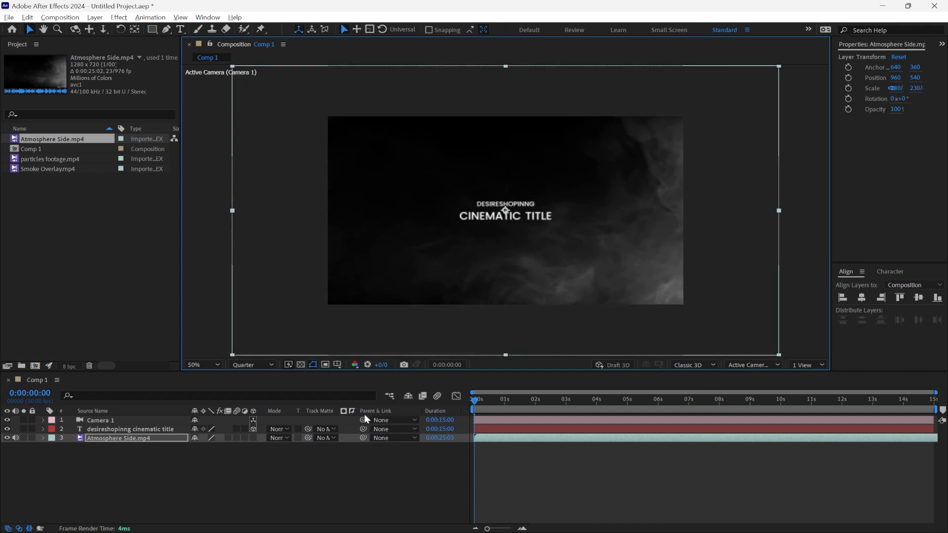
# Step: Make the Atmosphere Side.mp4 layer 3D and push it back to a Z position of about 2494
pyautogui.click(43, 438)
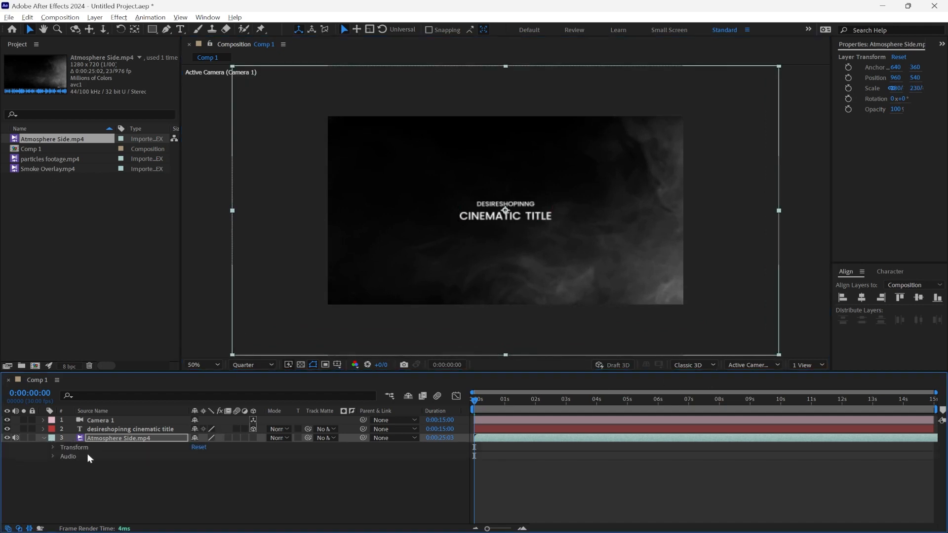
pyautogui.click(253, 437)
pyautogui.click(423, 462)
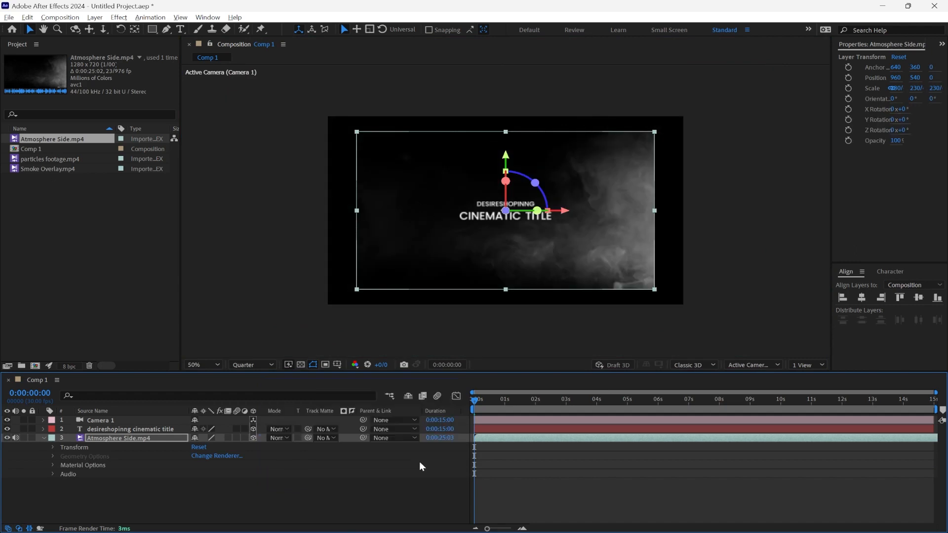
pyautogui.click(52, 447)
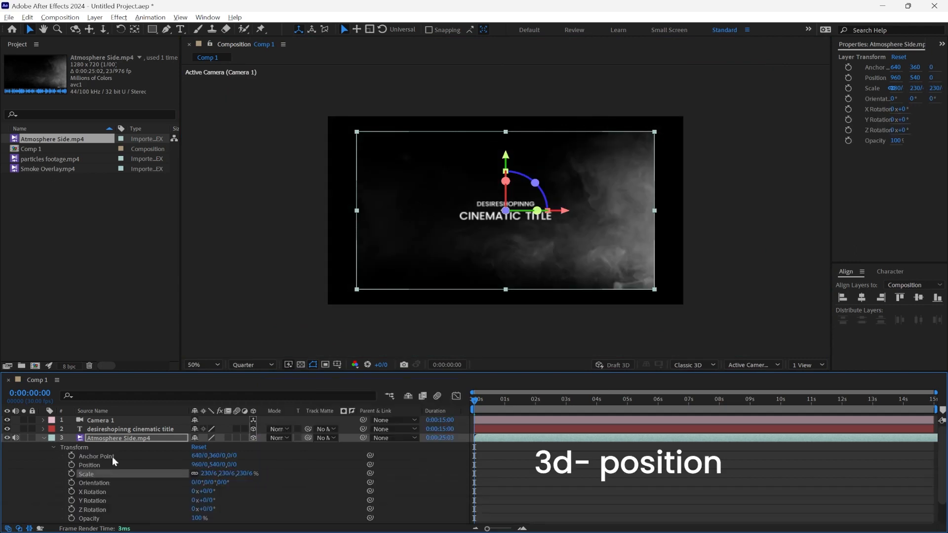
pyautogui.moveTo(247, 477); pyautogui.dragTo(153, 484)
pyautogui.hotkey('ctrl', 'z')
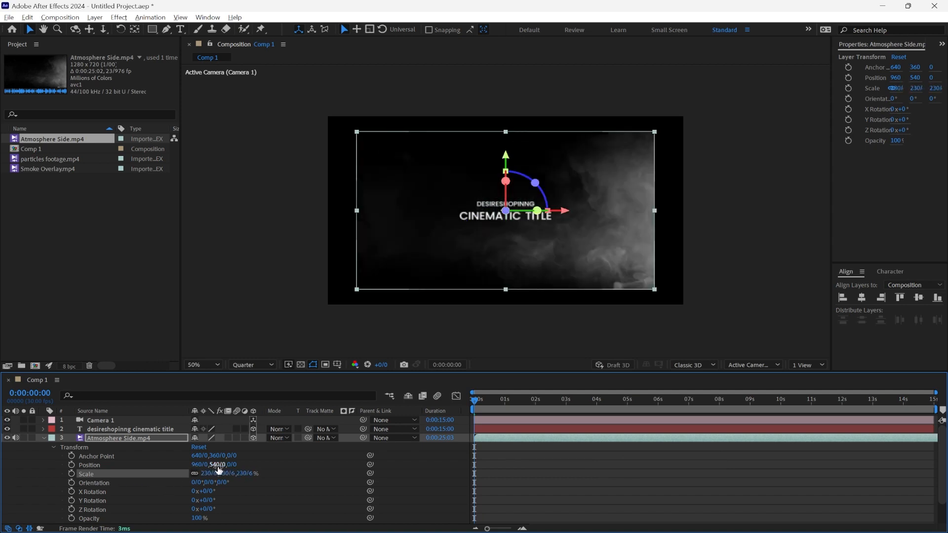
pyautogui.moveTo(231, 466); pyautogui.dragTo(945, 446)
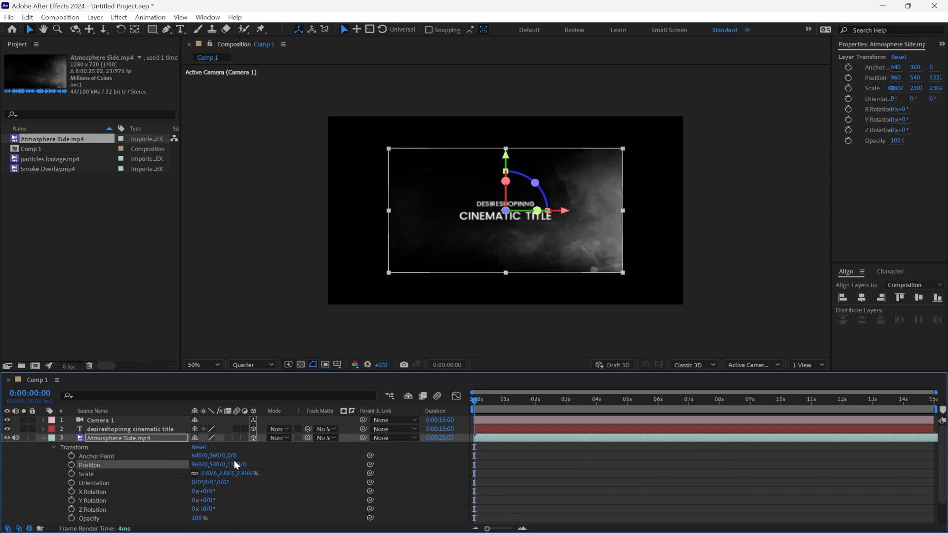
pyautogui.moveTo(239, 465); pyautogui.dragTo(823, 439)
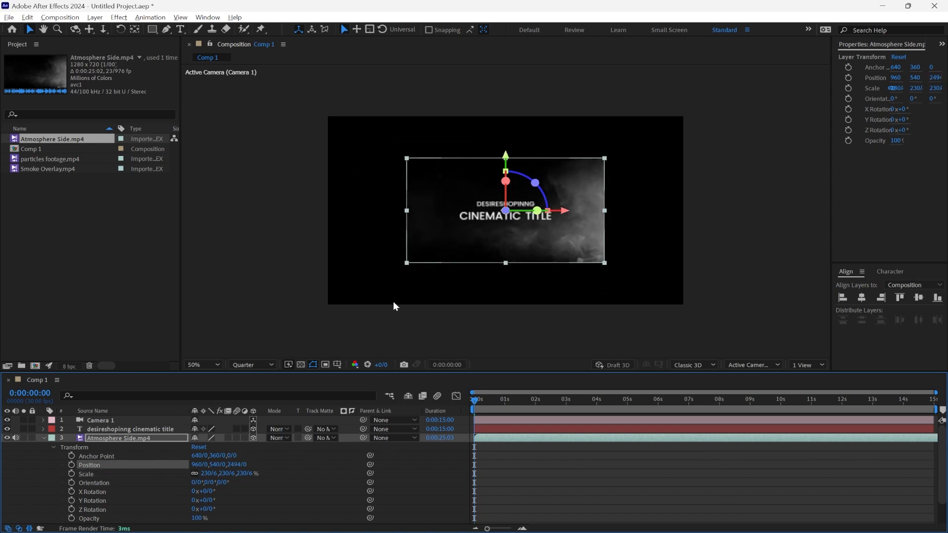
# Step: Enlarge the atmosphere footage to about 672% and push it back to a Z position of about 12057
pyautogui.moveTo(408, 265); pyautogui.dragTo(269, 366)
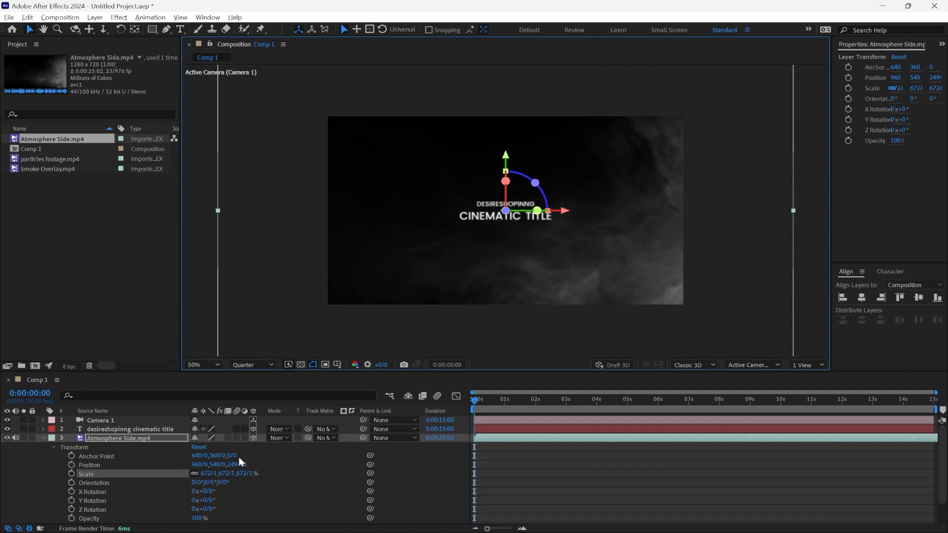
pyautogui.moveTo(233, 464); pyautogui.dragTo(315, 464)
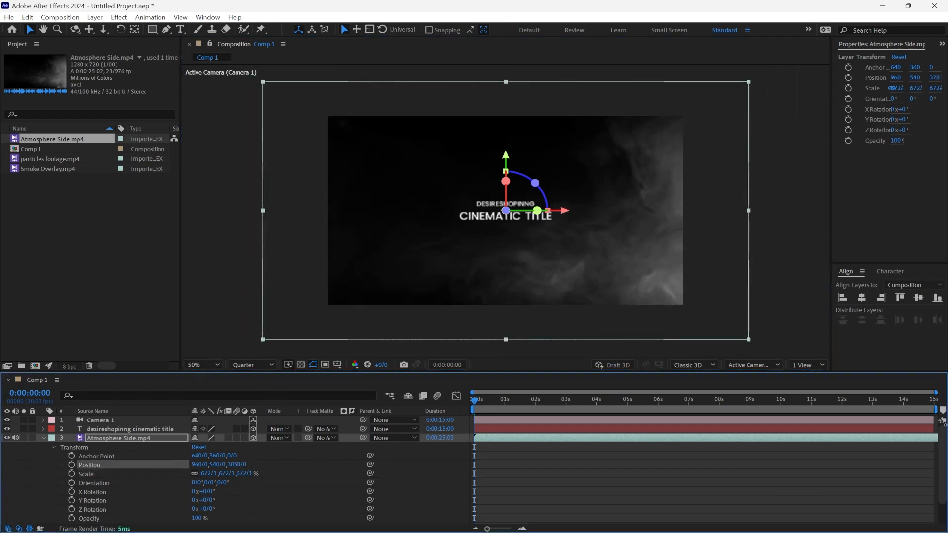
pyautogui.moveTo(944, 423); pyautogui.dragTo(944, 423)
pyautogui.moveTo(229, 464); pyautogui.dragTo(878, 371)
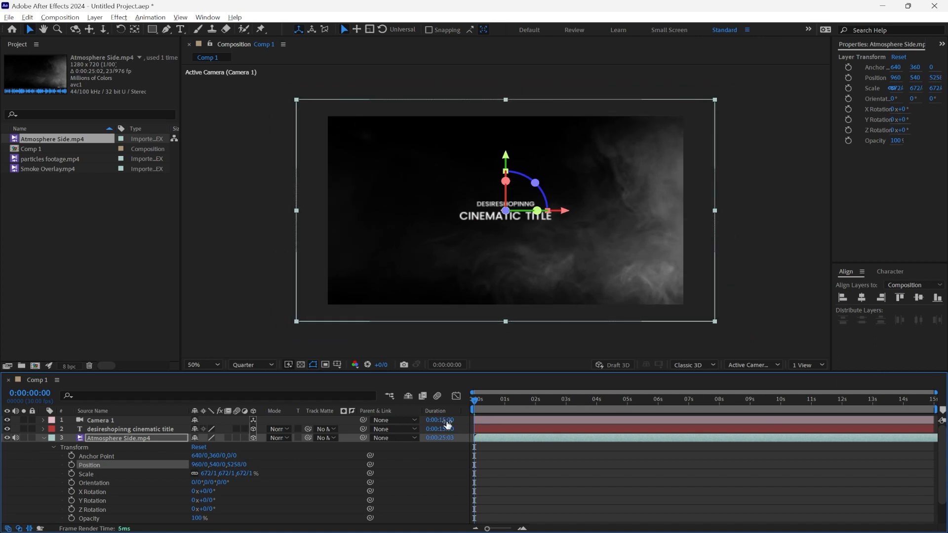
pyautogui.moveTo(233, 465); pyautogui.dragTo(607, 447)
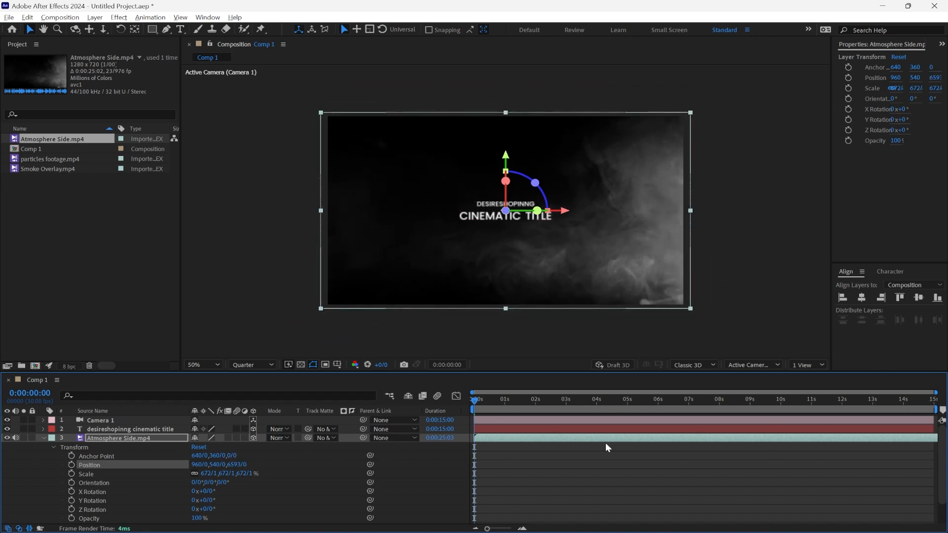
pyautogui.moveTo(233, 465); pyautogui.dragTo(410, 409)
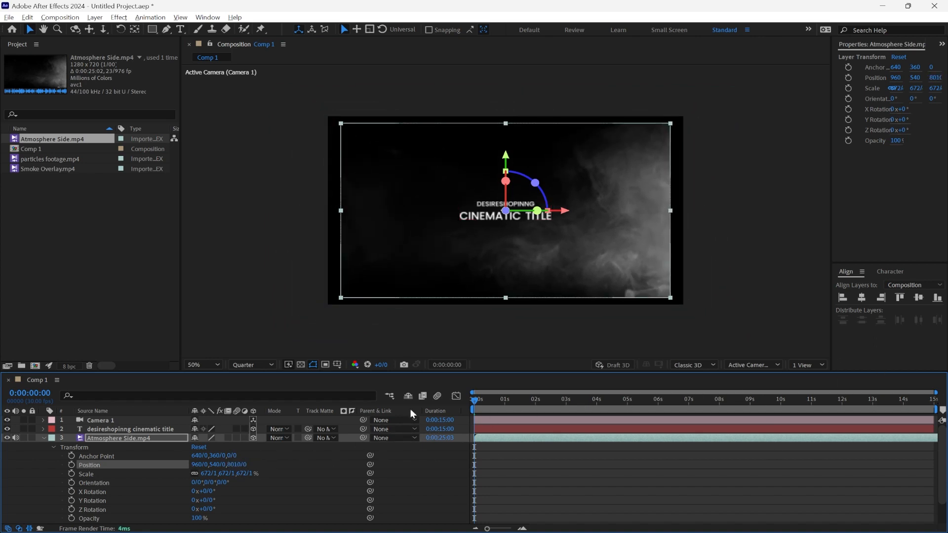
pyautogui.moveTo(240, 464); pyautogui.dragTo(336, 445)
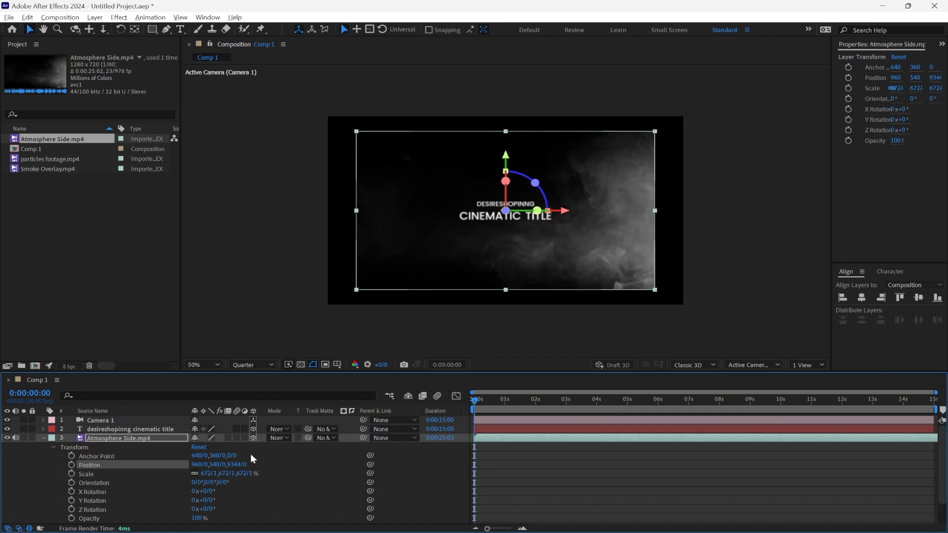
pyautogui.moveTo(238, 465); pyautogui.dragTo(457, 435)
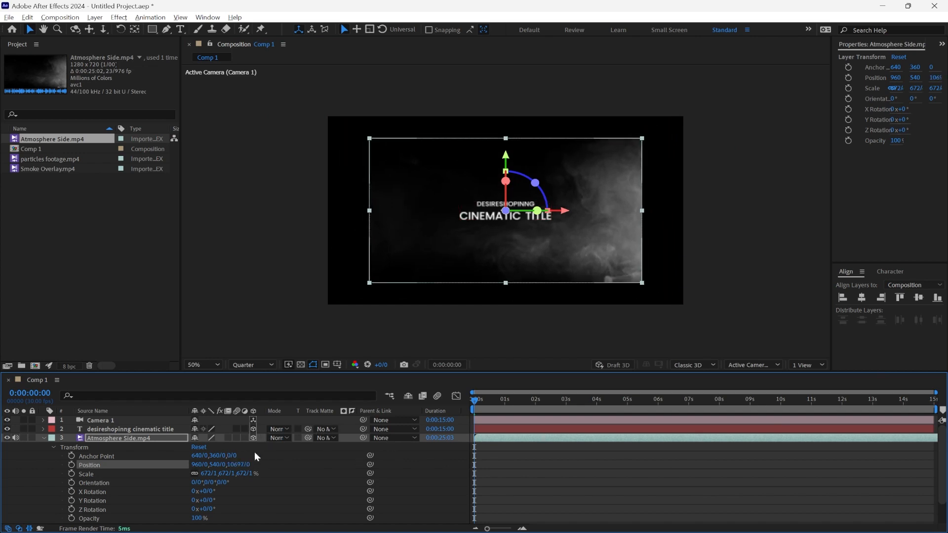
pyautogui.moveTo(233, 464); pyautogui.dragTo(882, 404)
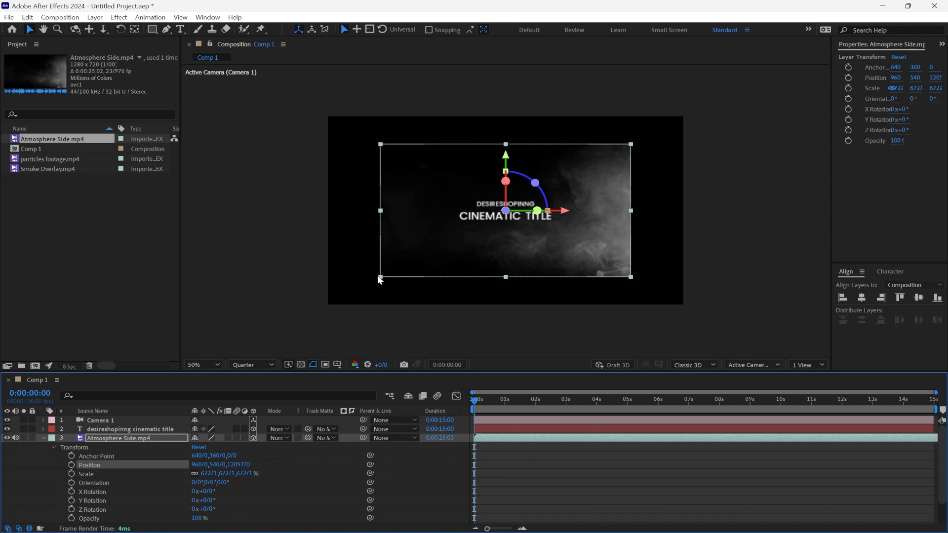
# Step: Push the atmosphere footage back to a Z position of about 18788 and enlarge it to about 1342% so it covers the frame
pyautogui.moveTo(375, 276); pyautogui.dragTo(341, 307)
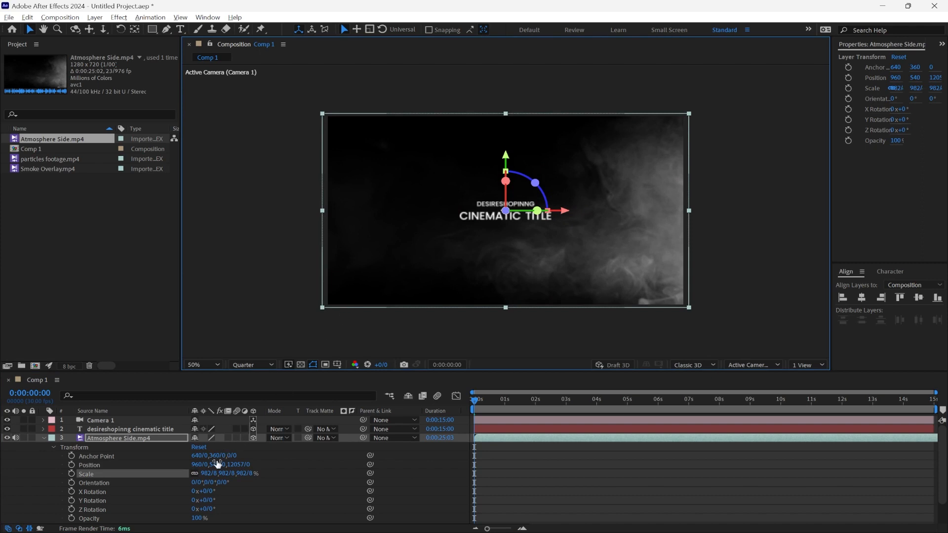
pyautogui.click(177, 465)
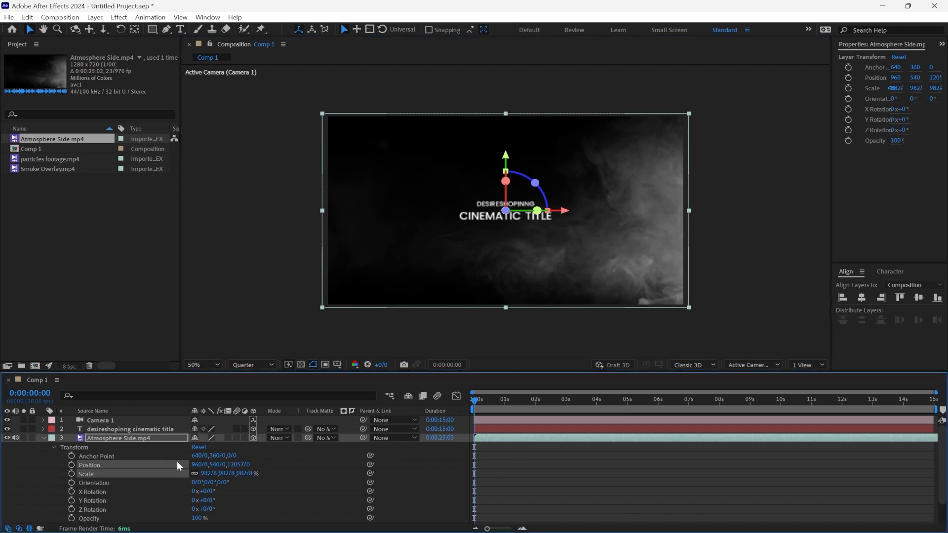
pyautogui.moveTo(234, 465); pyautogui.dragTo(945, 451)
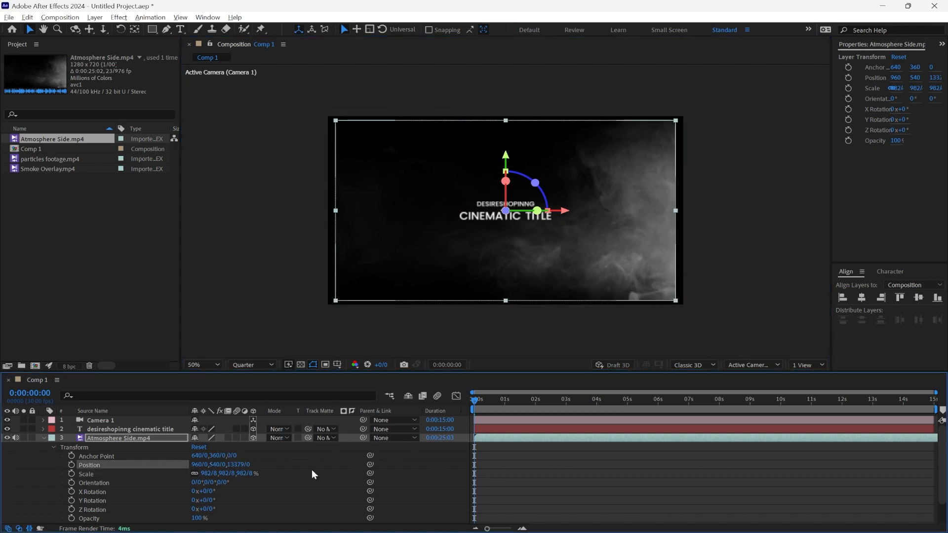
pyautogui.moveTo(227, 467); pyautogui.dragTo(345, 466)
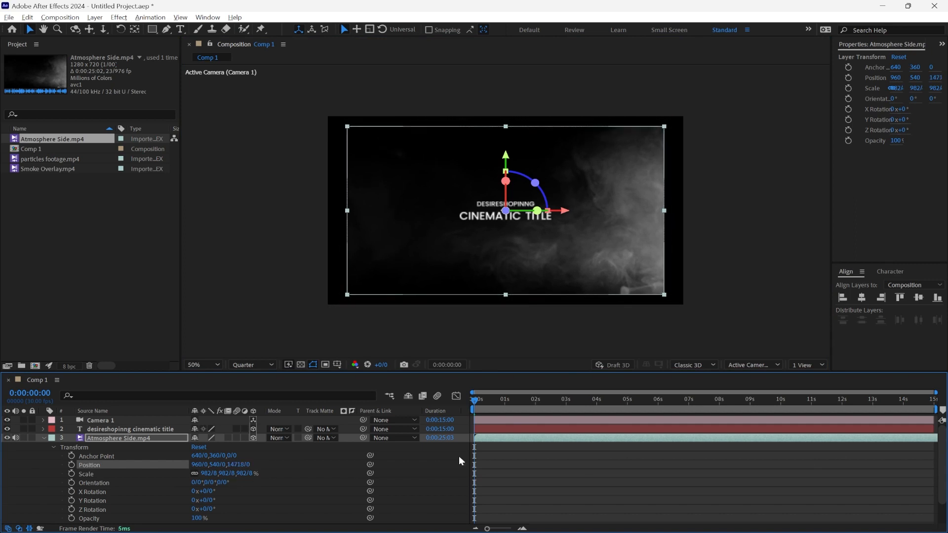
pyautogui.moveTo(229, 465); pyautogui.dragTo(348, 464)
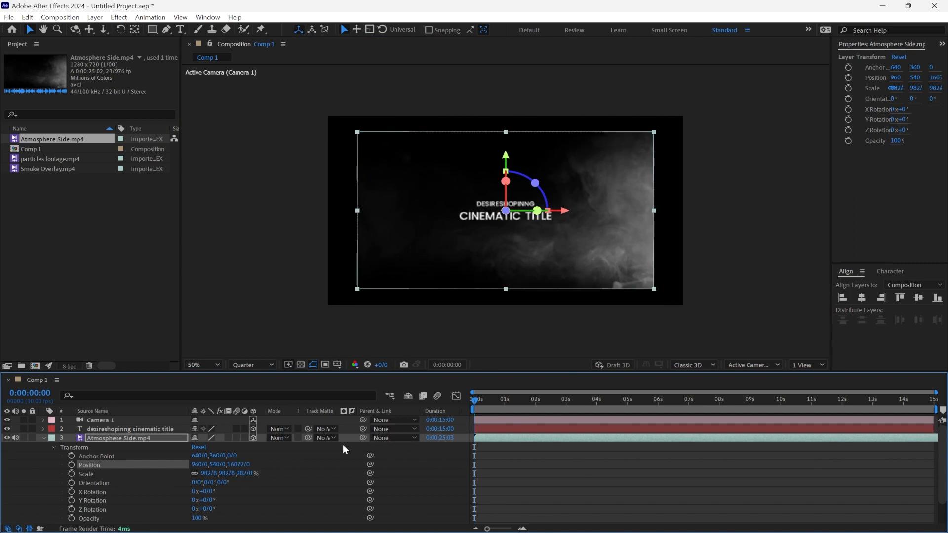
pyautogui.moveTo(235, 464); pyautogui.dragTo(937, 418)
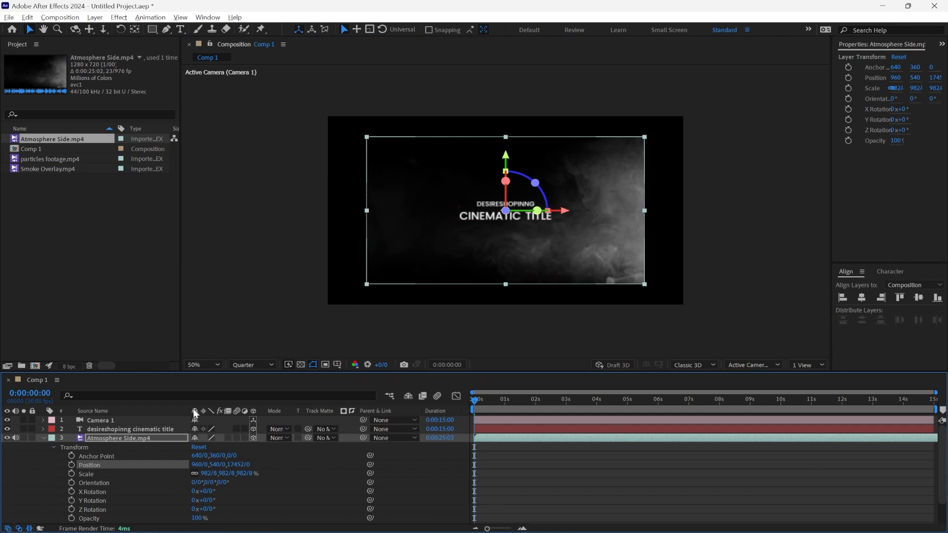
pyautogui.moveTo(238, 464); pyautogui.dragTo(939, 421)
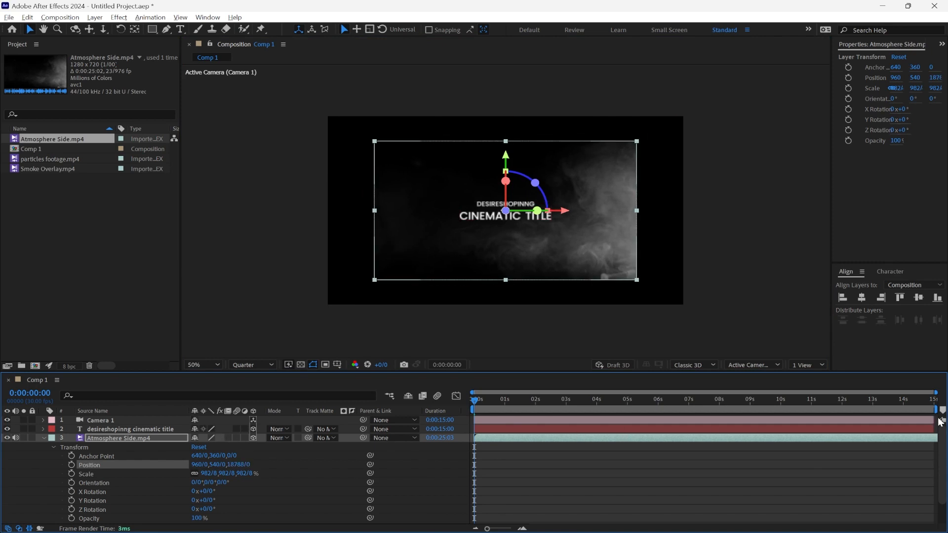
pyautogui.moveTo(373, 280); pyautogui.dragTo(328, 306)
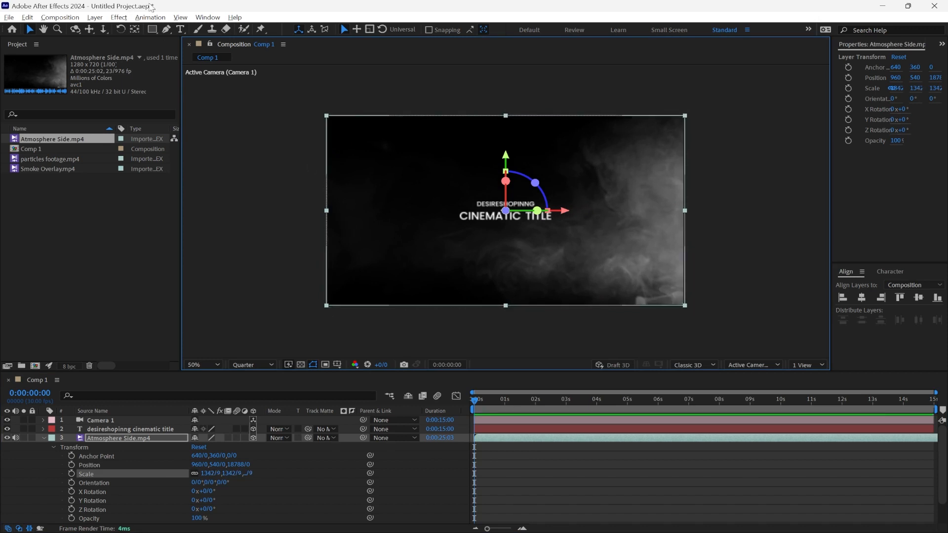
# Step: Show the Effects & Presets list and search it for the Curves effect with "cur"
pyautogui.hotkey('ctrl', '8')
pyautogui.click(207, 18)
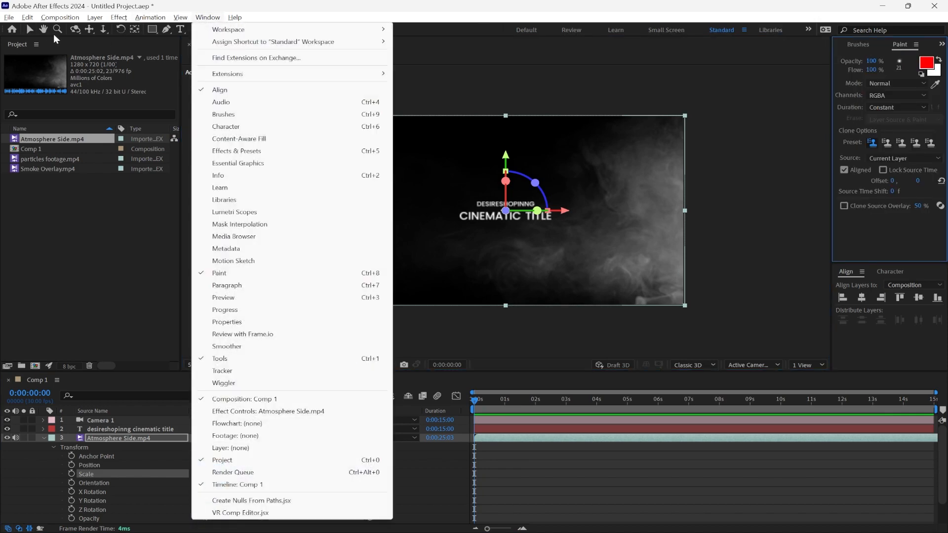
pyautogui.click(30, 29)
pyautogui.click(207, 17)
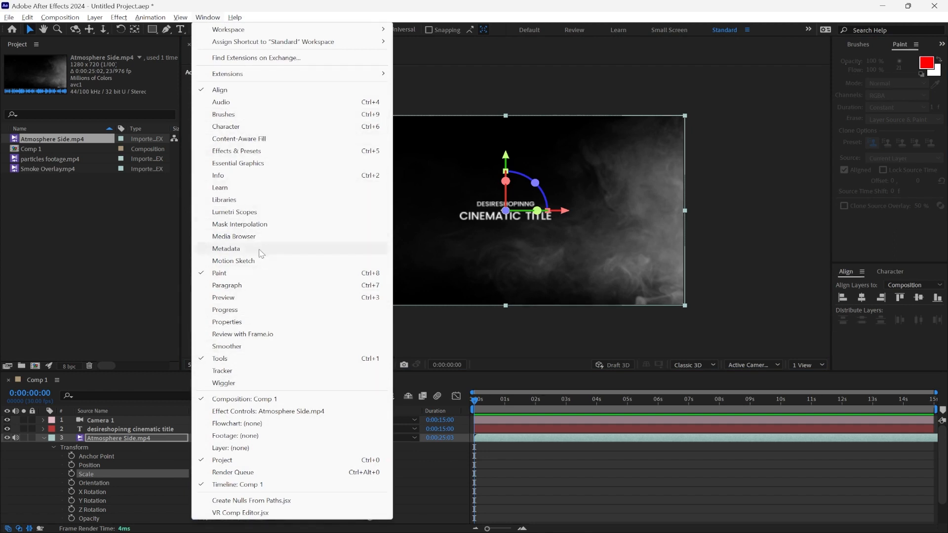
pyautogui.click(265, 151)
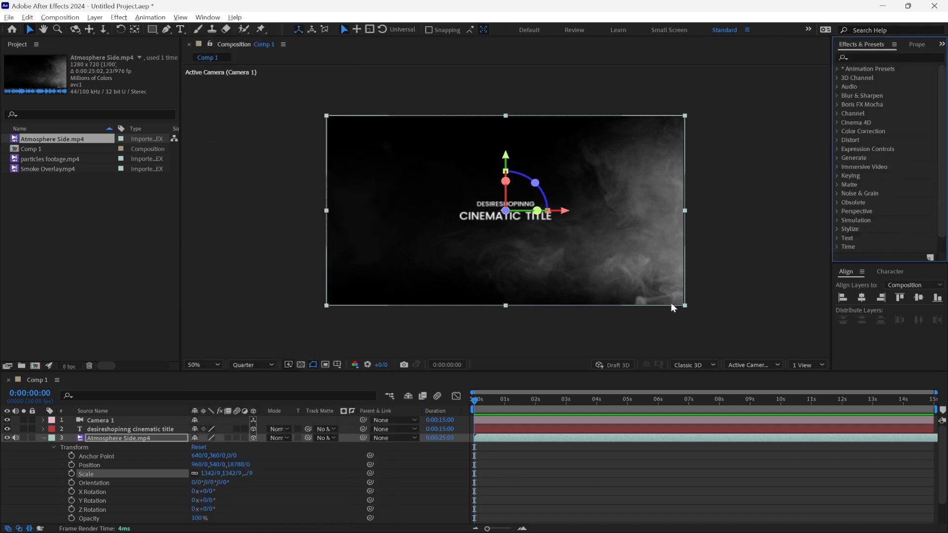
pyautogui.click(879, 56)
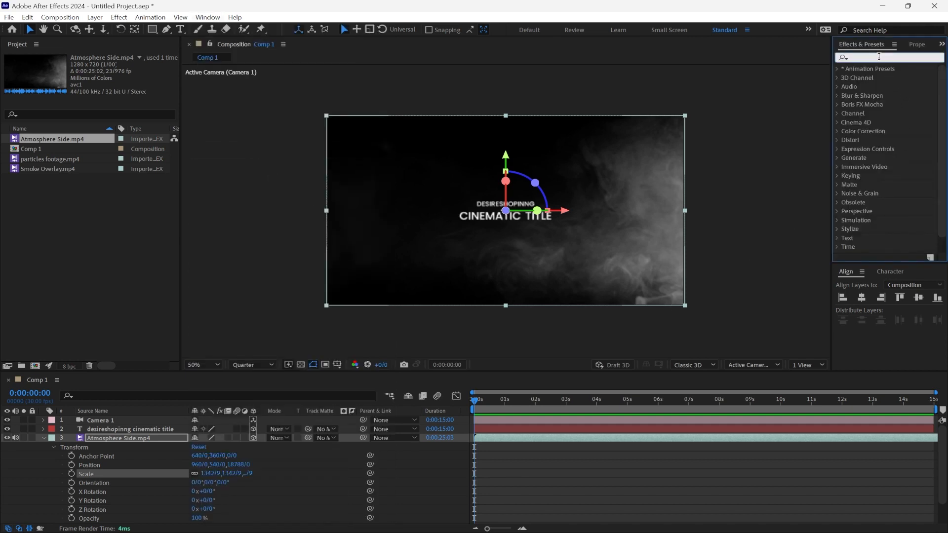
pyautogui.write('cur')
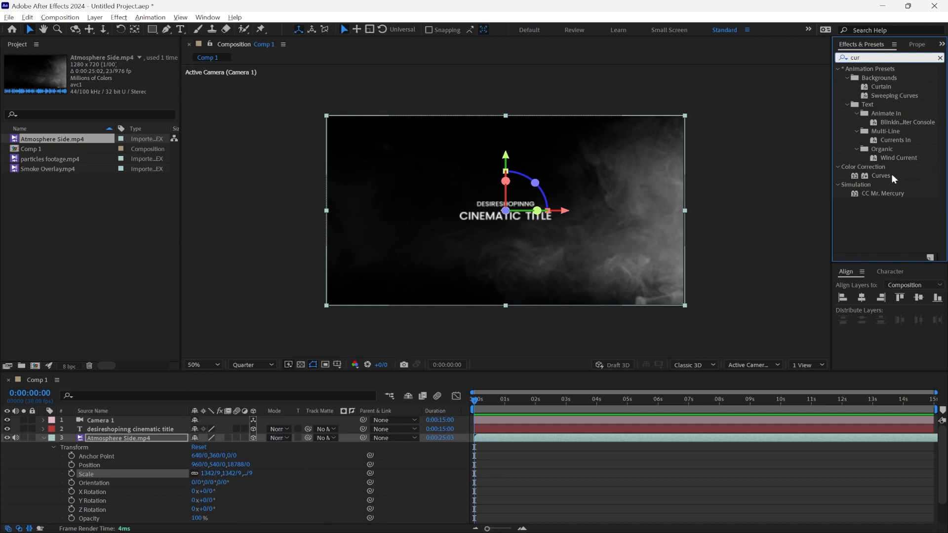
pyautogui.moveTo(880, 176); pyautogui.dragTo(902, 176)
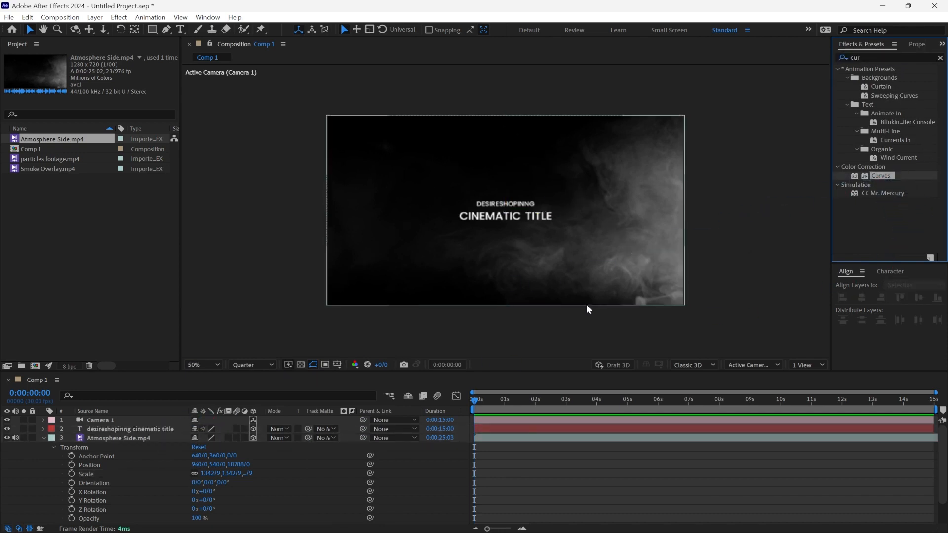
# Step: Collapse the atmosphere layer's properties, add an adjustment layer above all layers, and apply the Curves effect to it
pyautogui.click(40, 437)
pyautogui.rightClick(78, 467)
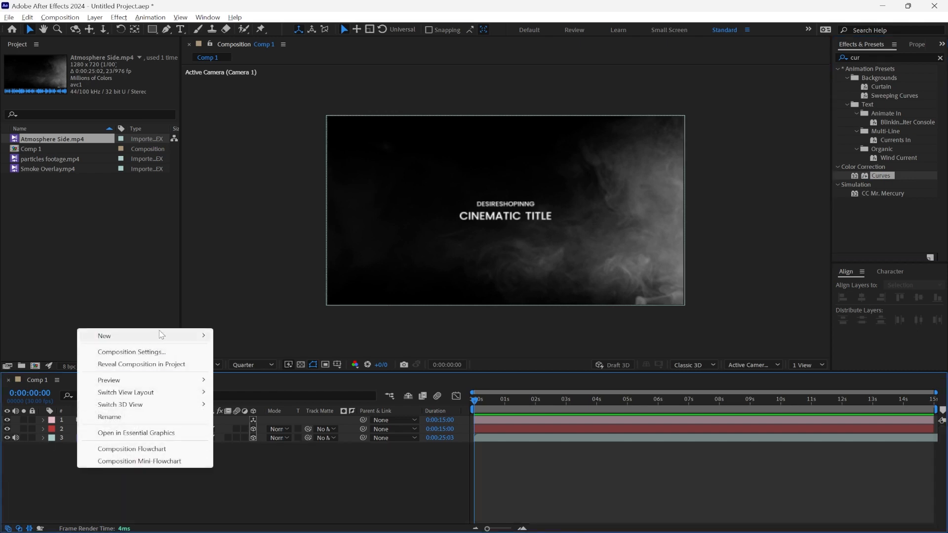
pyautogui.moveTo(161, 334)
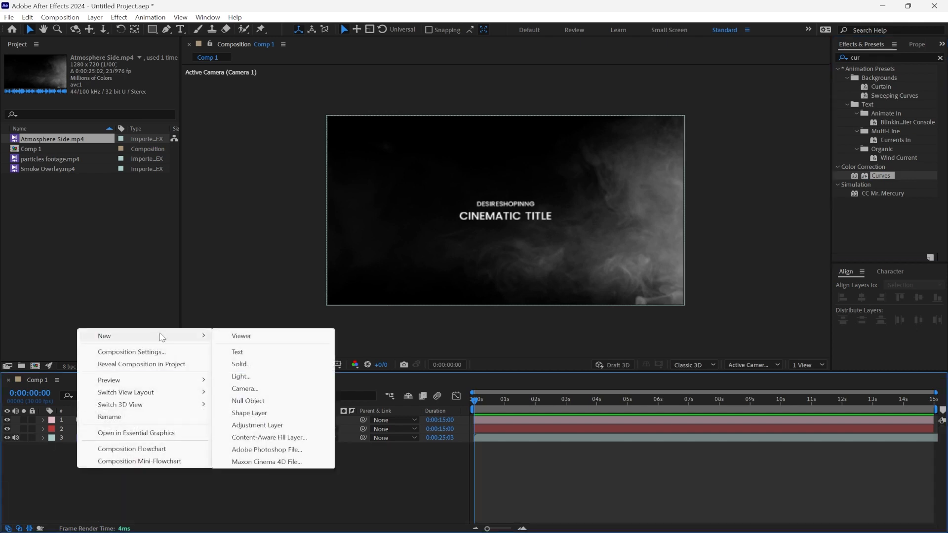
pyautogui.click(257, 425)
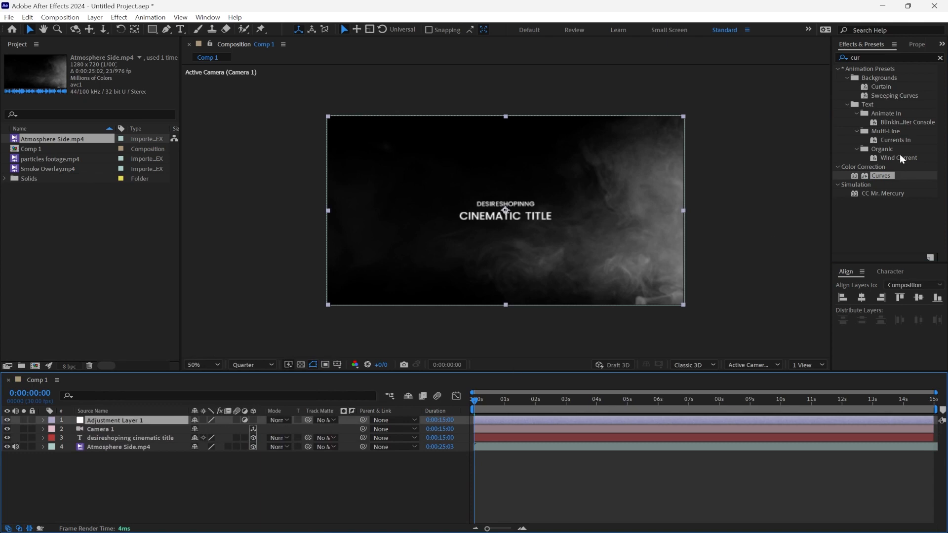
pyautogui.moveTo(883, 178); pyautogui.dragTo(116, 422)
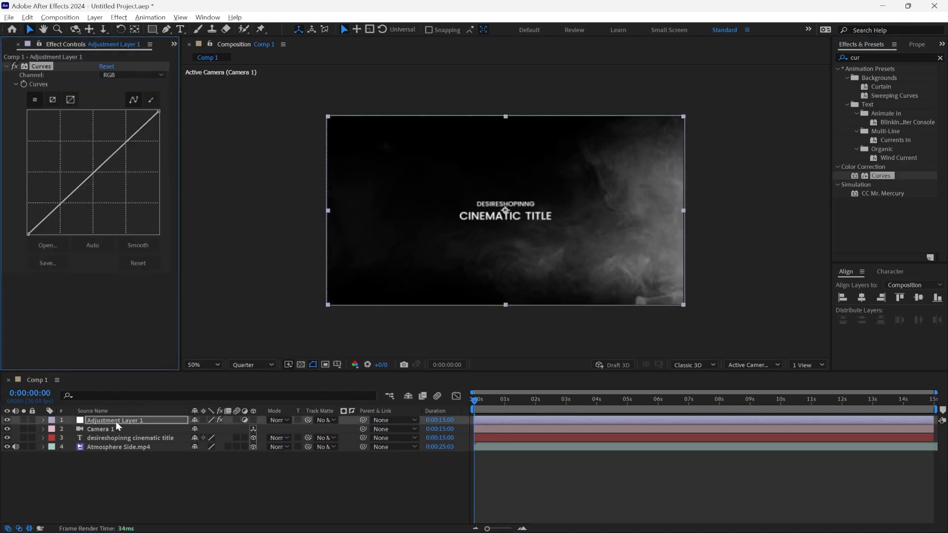
# Step: In the Blue channel of Curves, raise the black point slightly and lower the white point slightly to tint the shadows blue
pyautogui.click(138, 77)
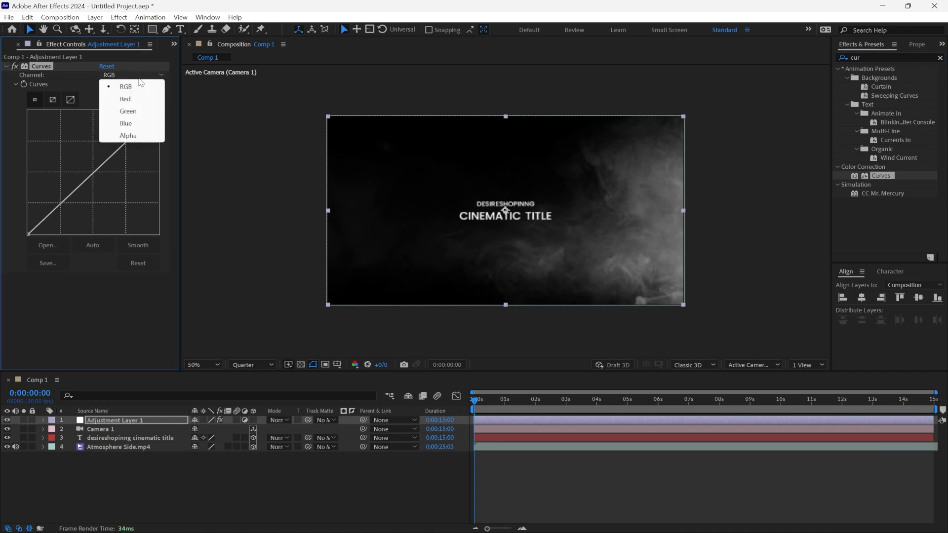
pyautogui.click(140, 124)
pyautogui.moveTo(157, 113); pyautogui.dragTo(155, 112)
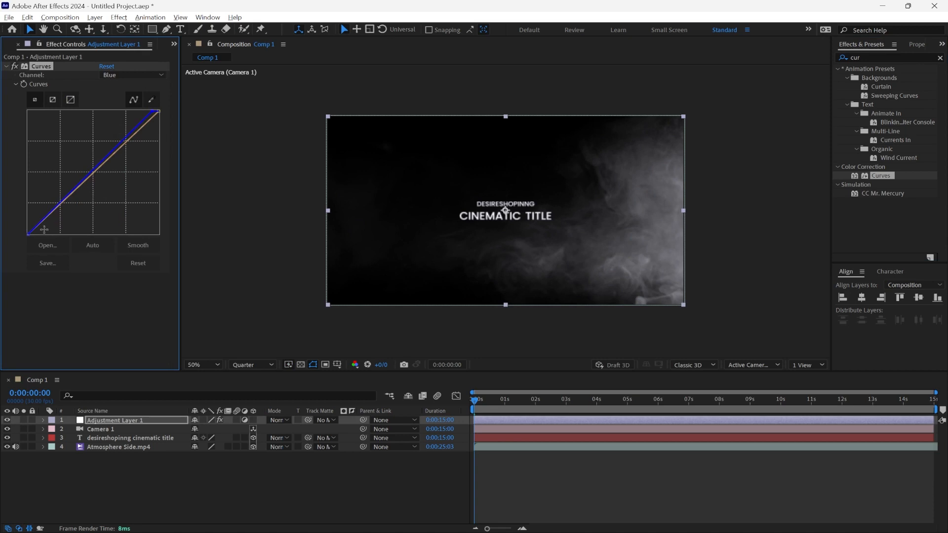
pyautogui.moveTo(29, 233); pyautogui.dragTo(27, 225)
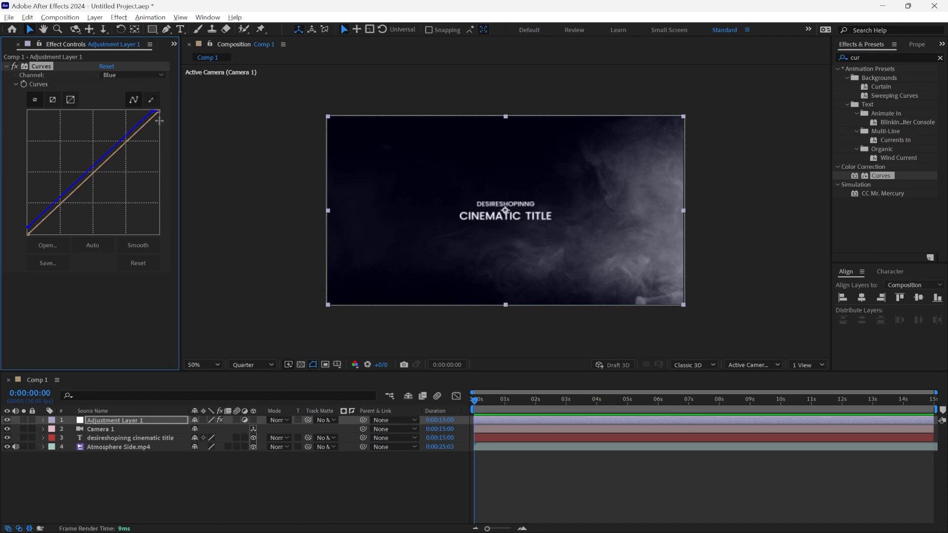
pyautogui.moveTo(153, 111); pyautogui.dragTo(167, 124)
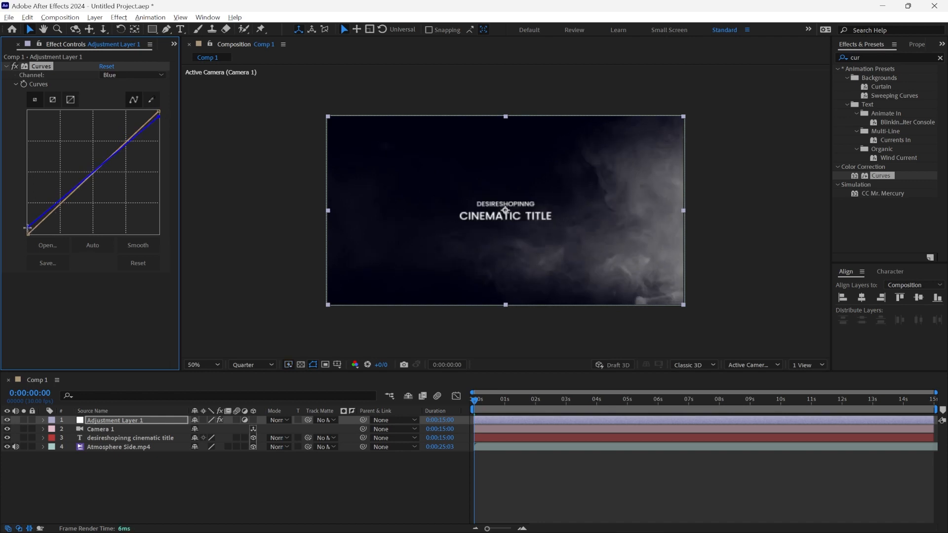
pyautogui.moveTo(27, 228); pyautogui.dragTo(28, 234)
pyautogui.moveTo(158, 117); pyautogui.dragTo(158, 117)
pyautogui.moveTo(27, 231); pyautogui.dragTo(25, 226)
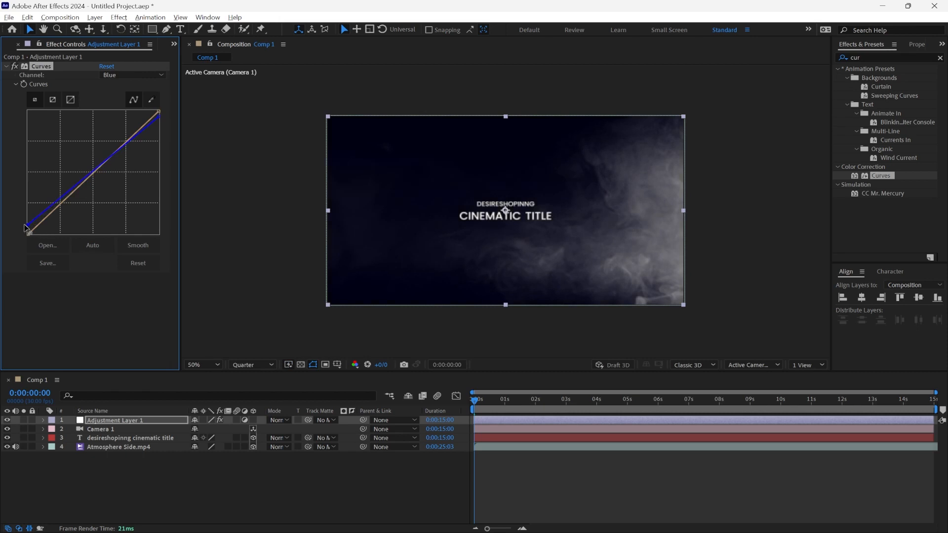
# Step: In the Red channel of Curves, move the black point slightly inward along the baseline to reduce red in the shadows
pyautogui.click(121, 75)
pyautogui.click(121, 96)
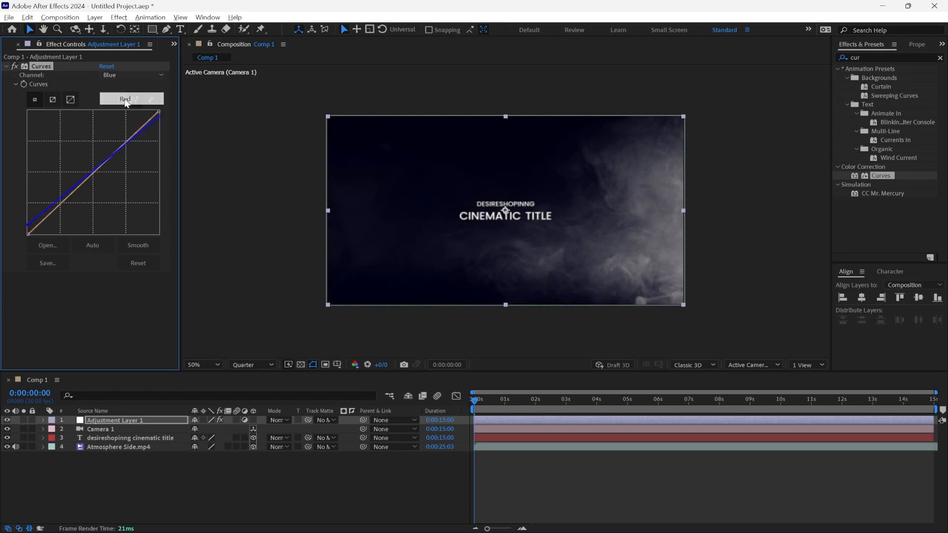
pyautogui.moveTo(27, 231); pyautogui.dragTo(38, 236)
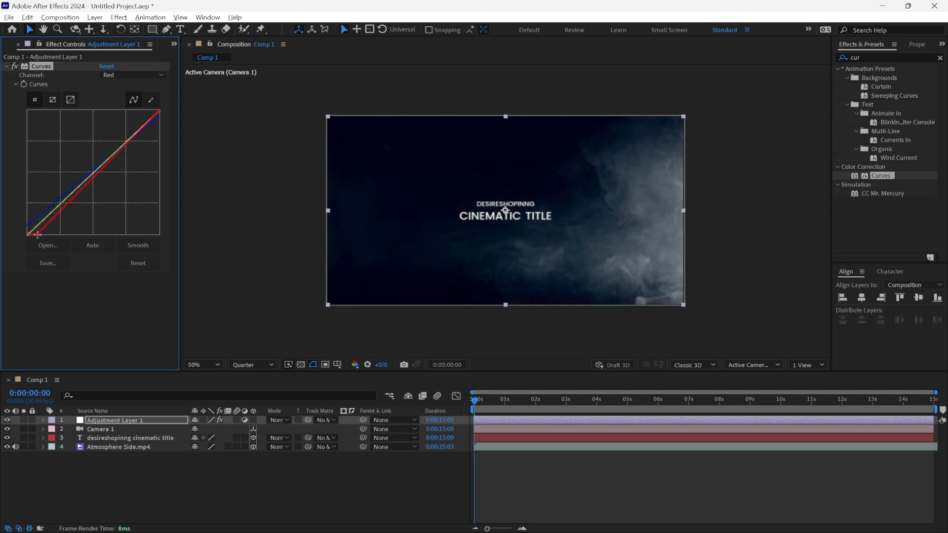
# Step: Bend the Green channel of Curves below the diagonal in the shadows and slightly above it in the highlights for a purple tint
pyautogui.click(117, 76)
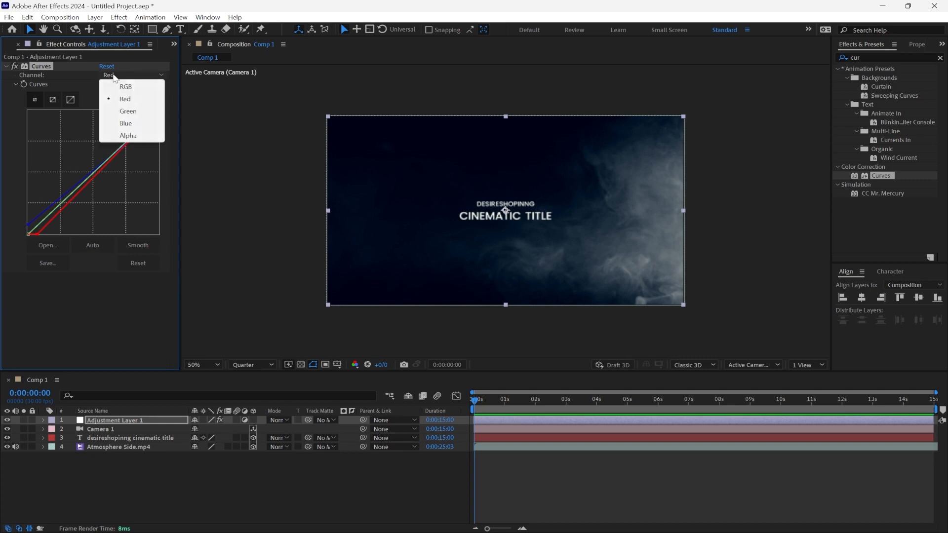
pyautogui.click(127, 110)
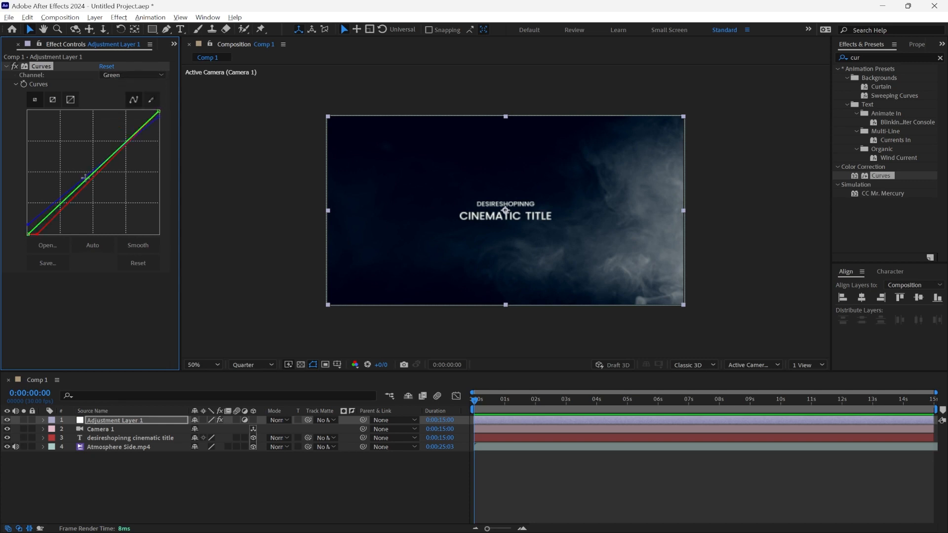
pyautogui.moveTo(85, 177); pyautogui.dragTo(90, 180)
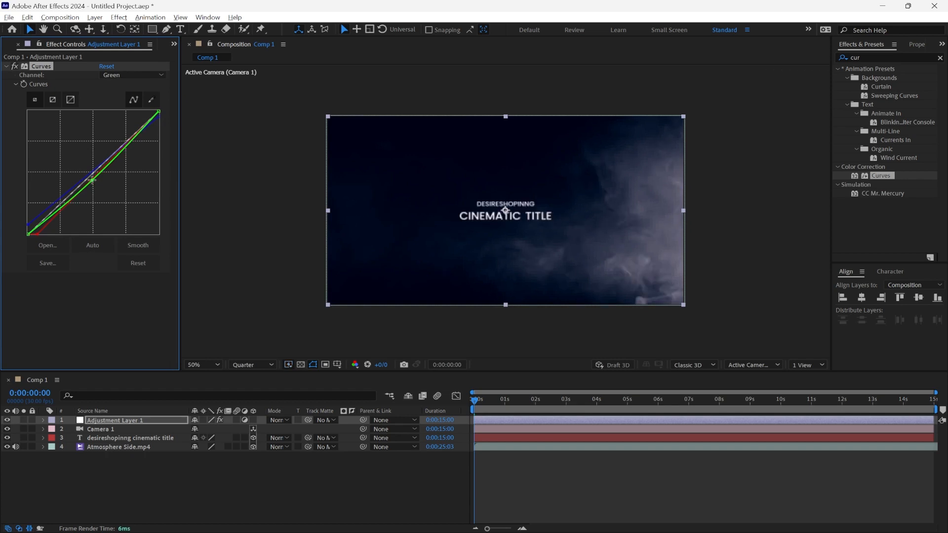
pyautogui.click(135, 77)
pyautogui.click(127, 86)
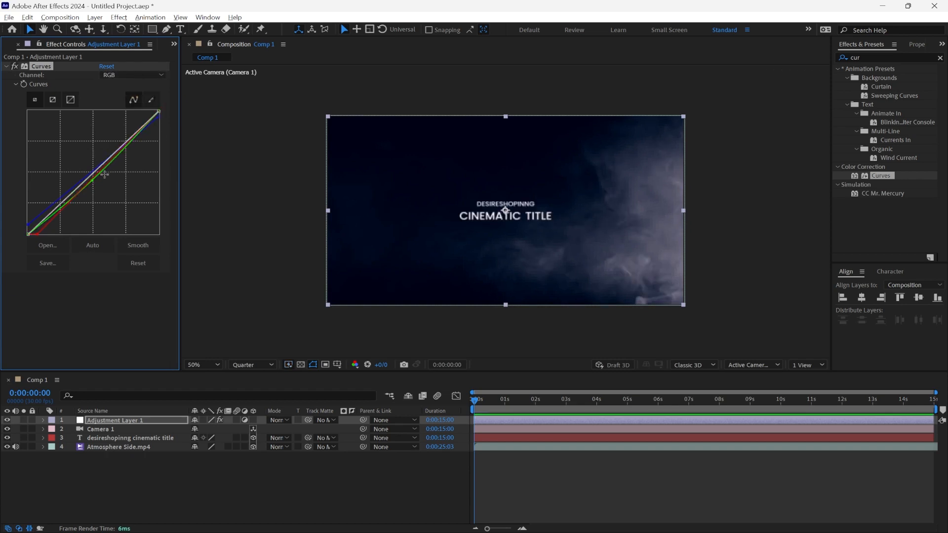
pyautogui.moveTo(92, 180); pyautogui.dragTo(88, 177)
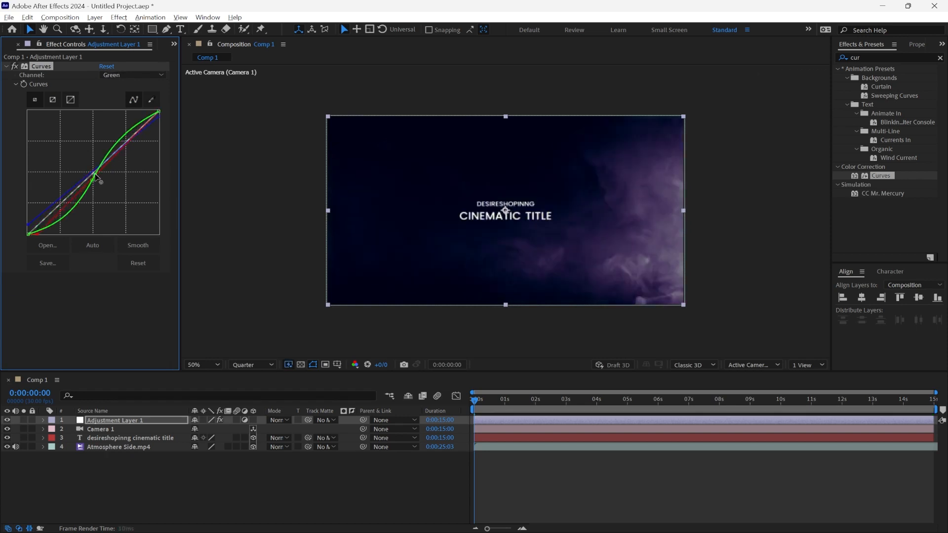
pyautogui.moveTo(93, 173); pyautogui.dragTo(95, 175)
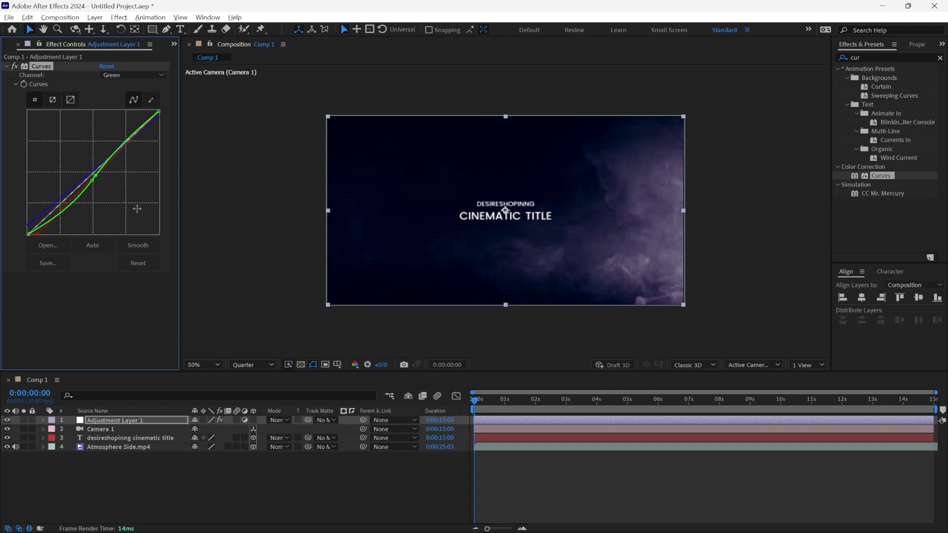
# Step: Place particles footage.mp4 directly above the title layer and enlarge it to cover the whole frame
pyautogui.click(174, 43)
pyautogui.click(194, 55)
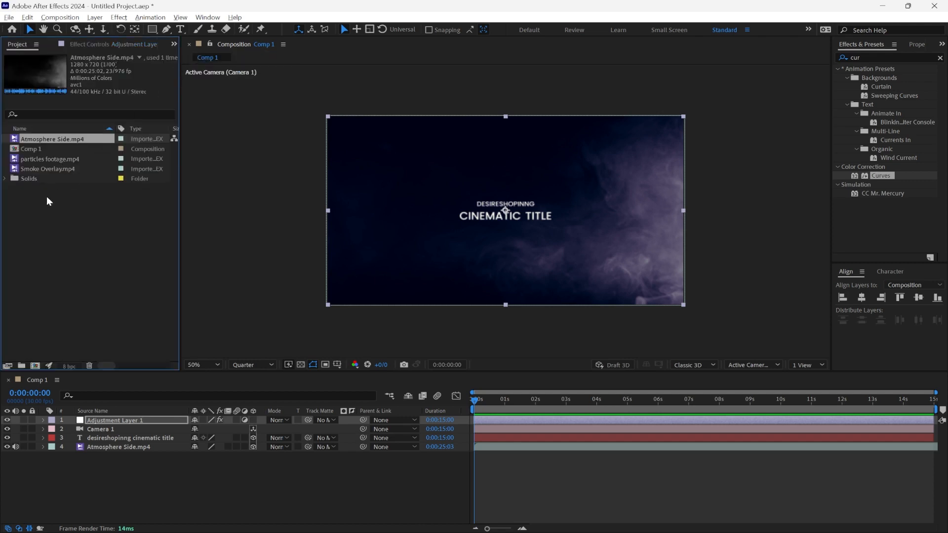
pyautogui.moveTo(39, 160); pyautogui.dragTo(102, 437)
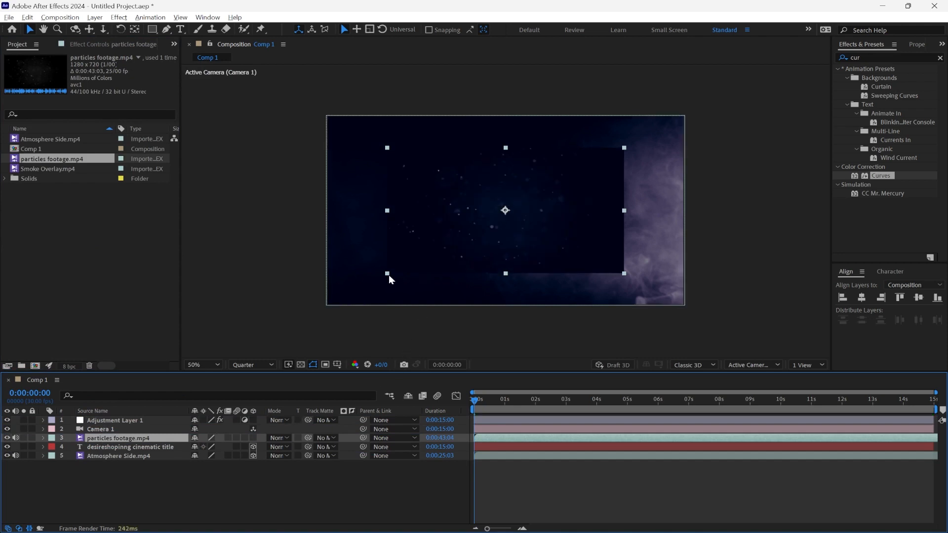
pyautogui.moveTo(388, 274); pyautogui.dragTo(351, 307)
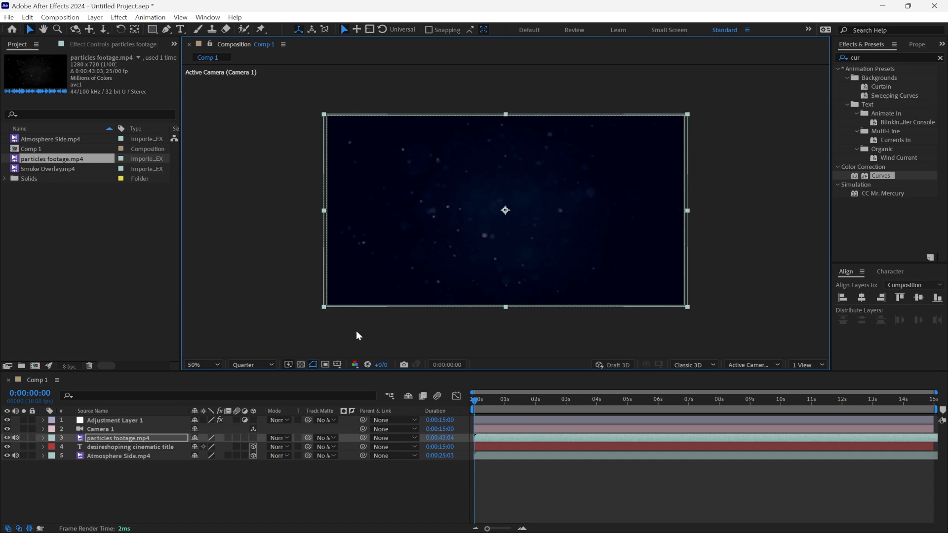
# Step: Set the particles footage layer's blending mode to Add and make it a 3D layer
pyautogui.click(282, 438)
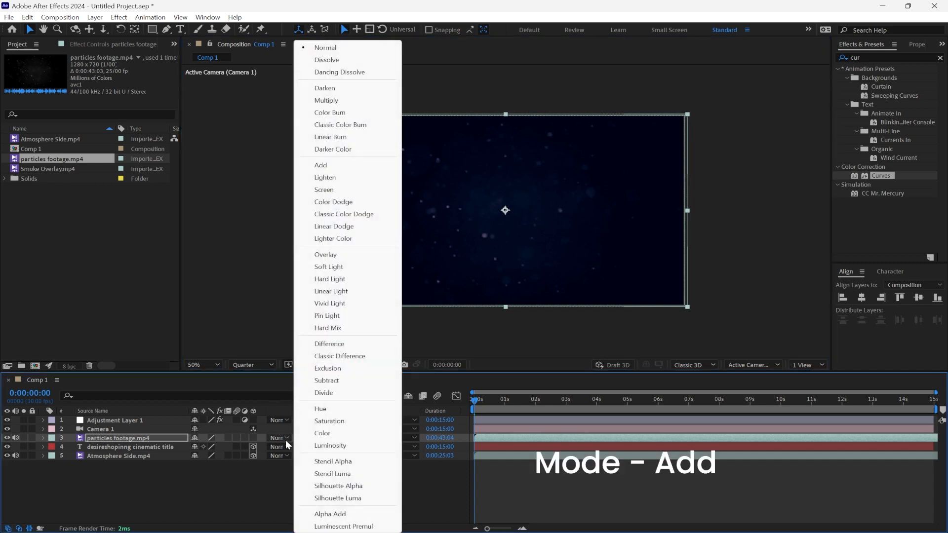
pyautogui.click(321, 165)
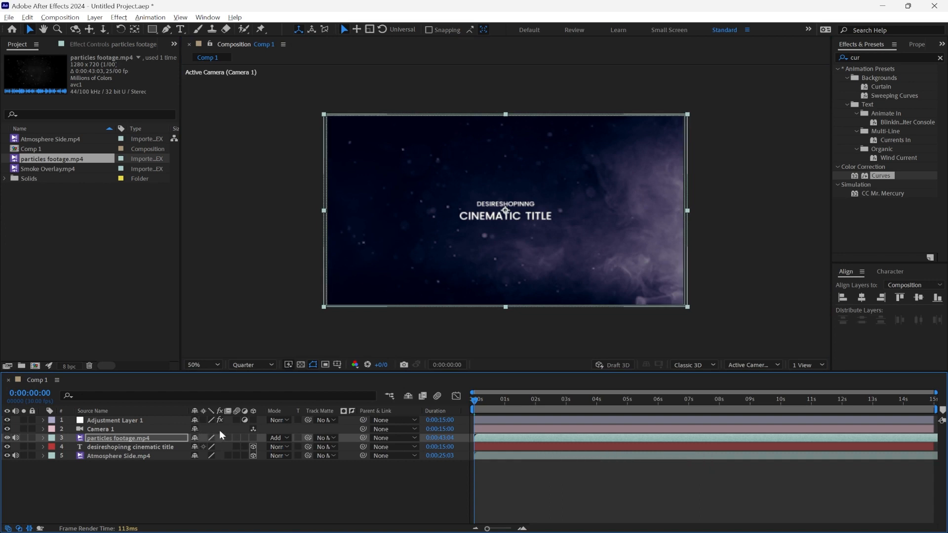
pyautogui.click(253, 437)
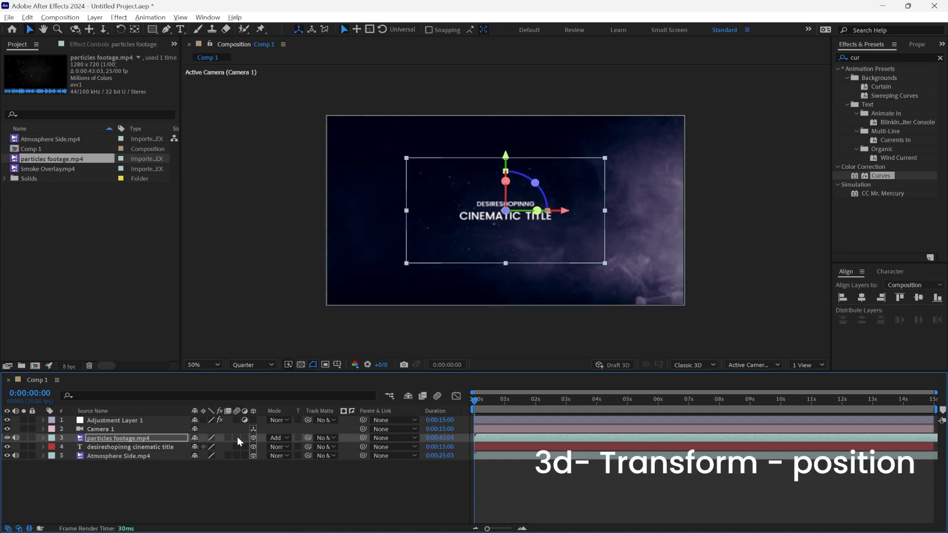
# Step: Add a Position keyframe to the particles footage layer at 0:00:00:00 and set its Z position to about -2311 so it fills the frame
pyautogui.click(43, 438)
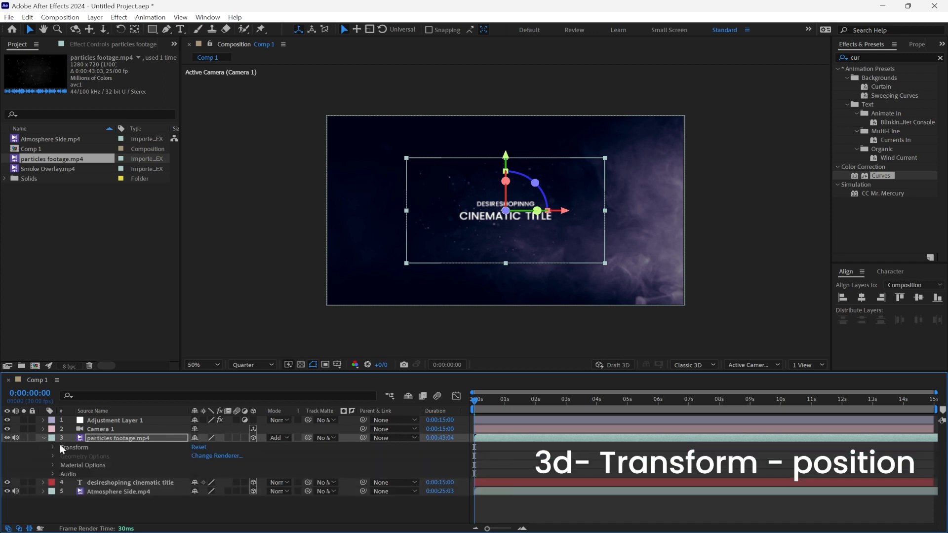
pyautogui.click(57, 445)
pyautogui.click(56, 445)
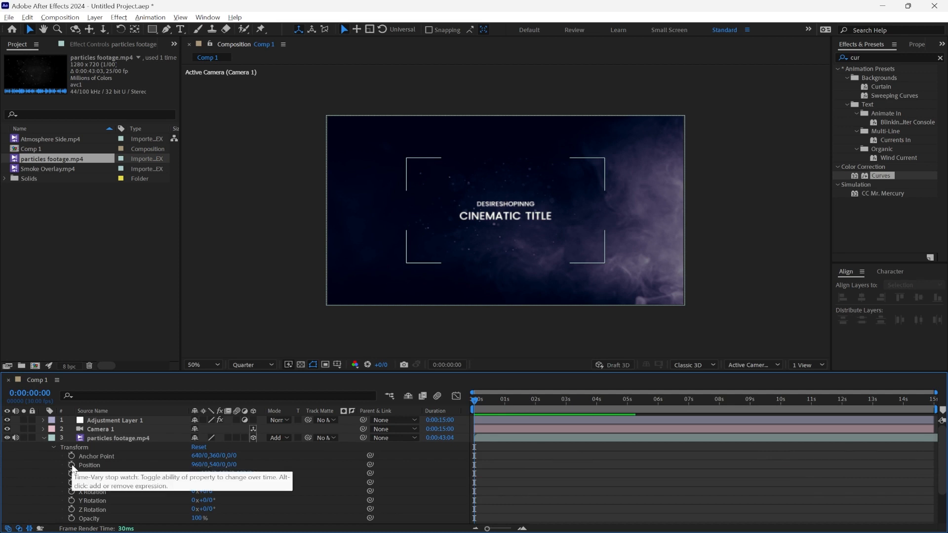
pyautogui.click(72, 465)
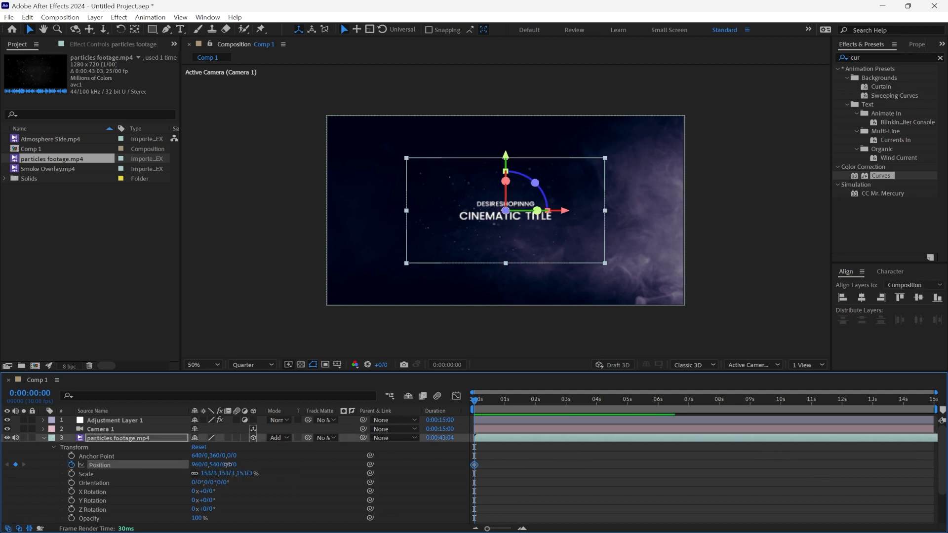
pyautogui.moveTo(230, 465); pyautogui.dragTo(30, 473)
pyautogui.moveTo(239, 465); pyautogui.dragTo(91, 466)
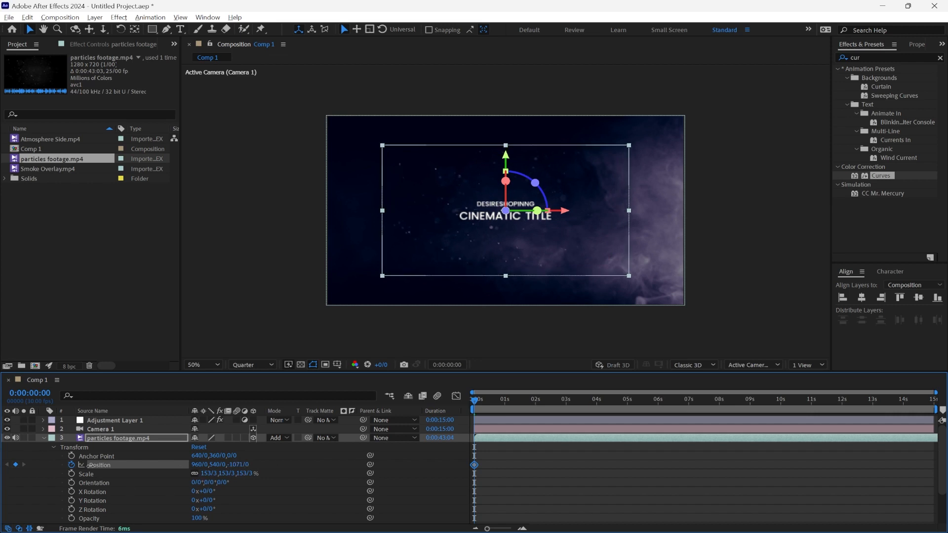
pyautogui.moveTo(240, 465); pyautogui.dragTo(26, 477)
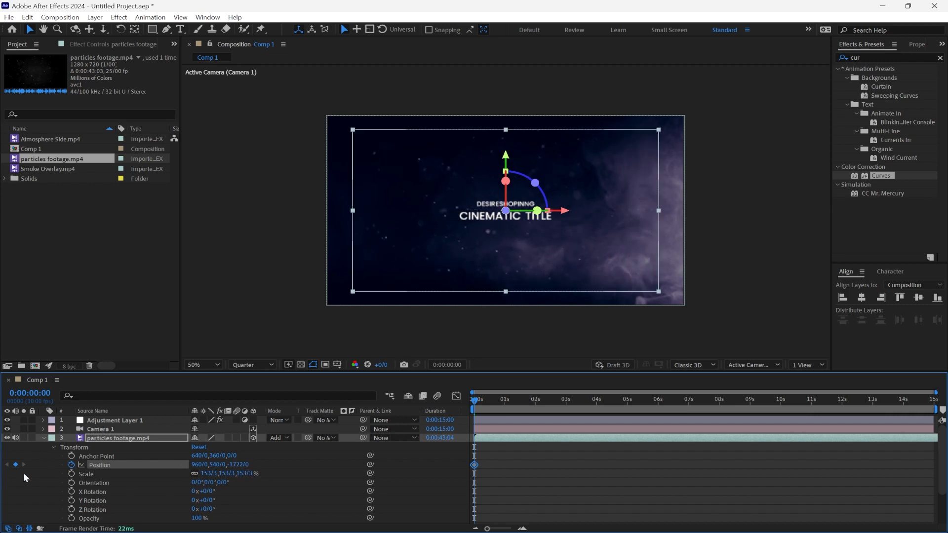
pyautogui.moveTo(239, 465); pyautogui.dragTo(2, 455)
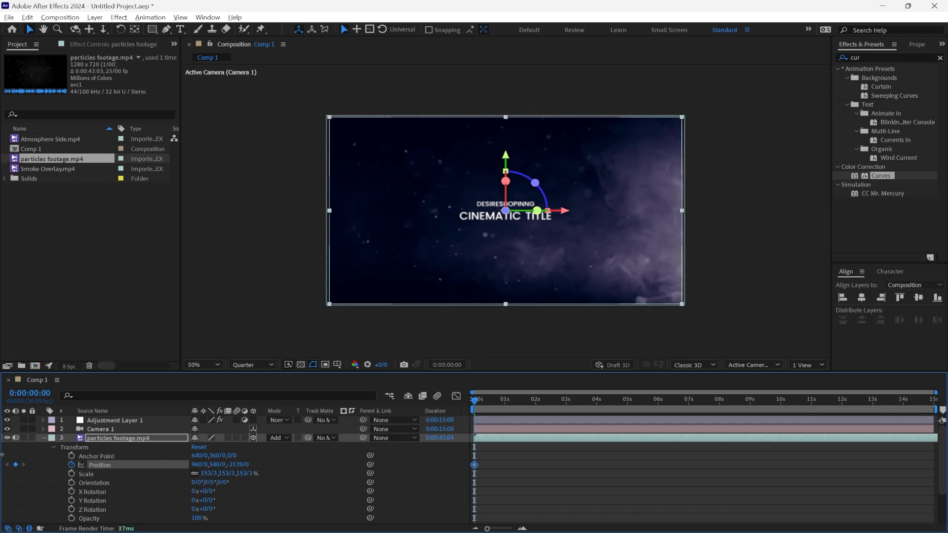
pyautogui.moveTo(239, 465); pyautogui.dragTo(142, 468)
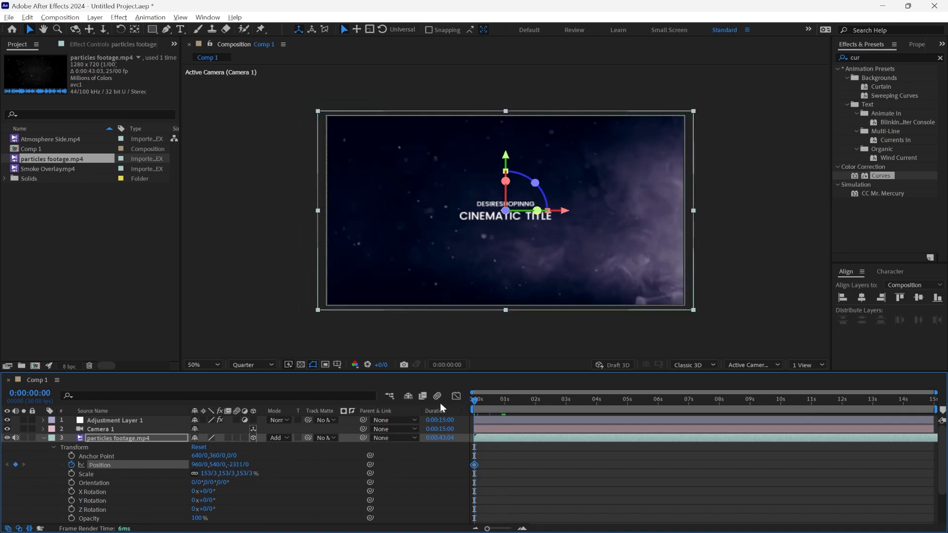
# Step: Keyframe the particles footage layer's Z position at about -2719 at 0:00:10:01 and preview the motion
pyautogui.press('space')
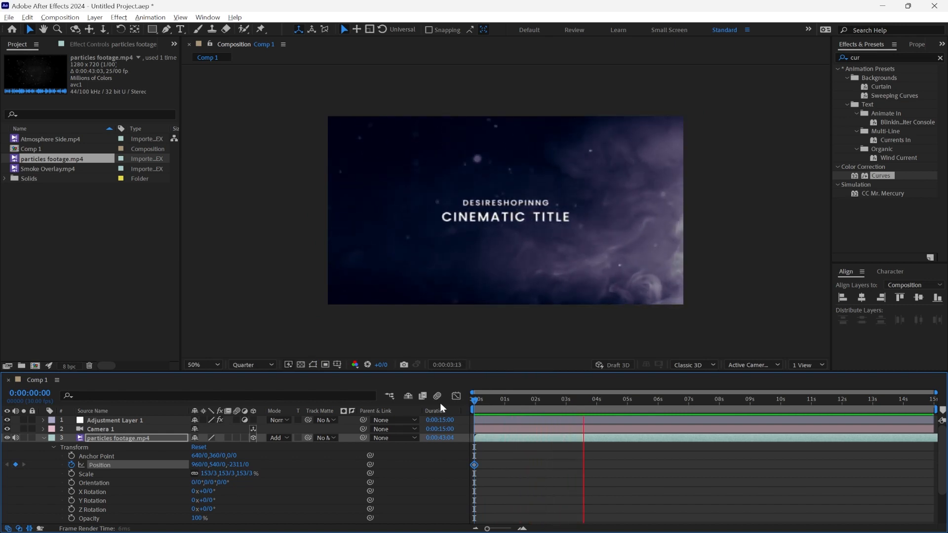
pyautogui.press('space')
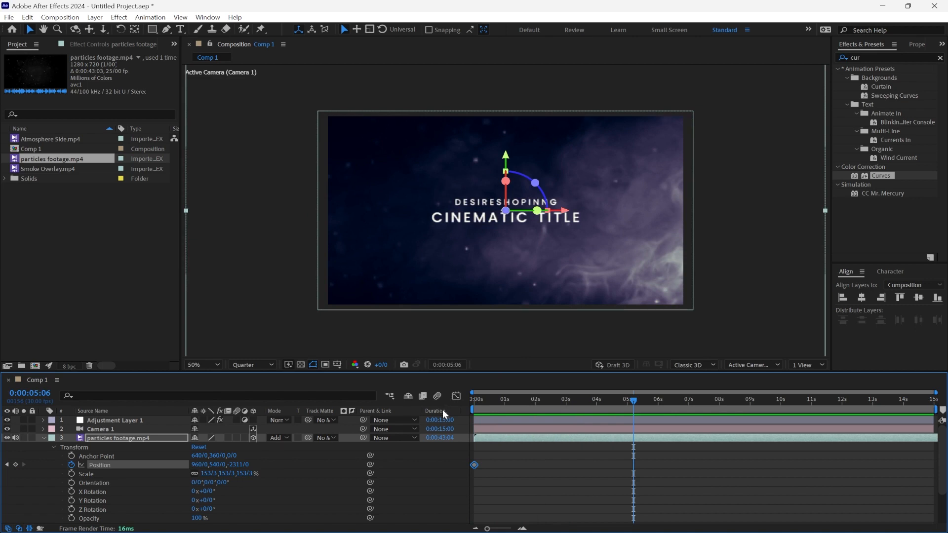
pyautogui.press('space')
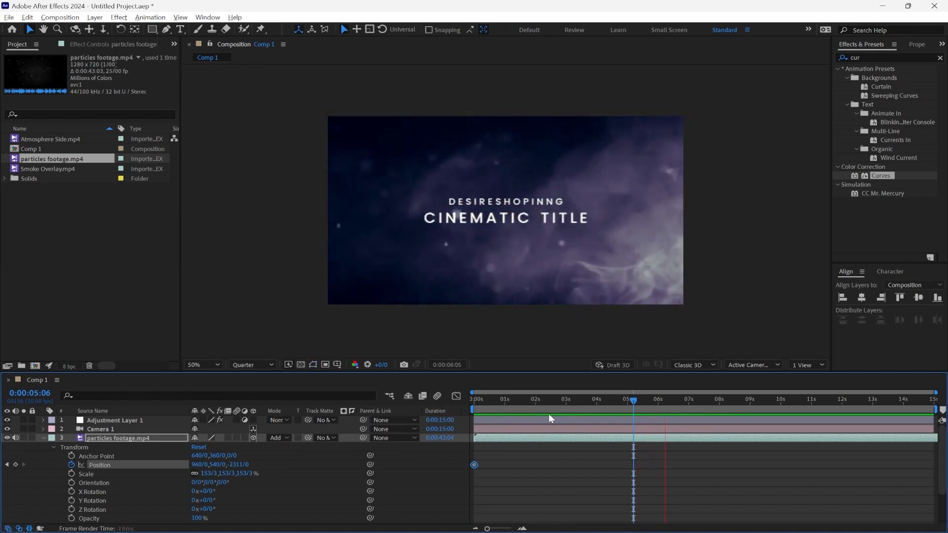
pyautogui.press('space')
pyautogui.moveTo(692, 398); pyautogui.dragTo(781, 401)
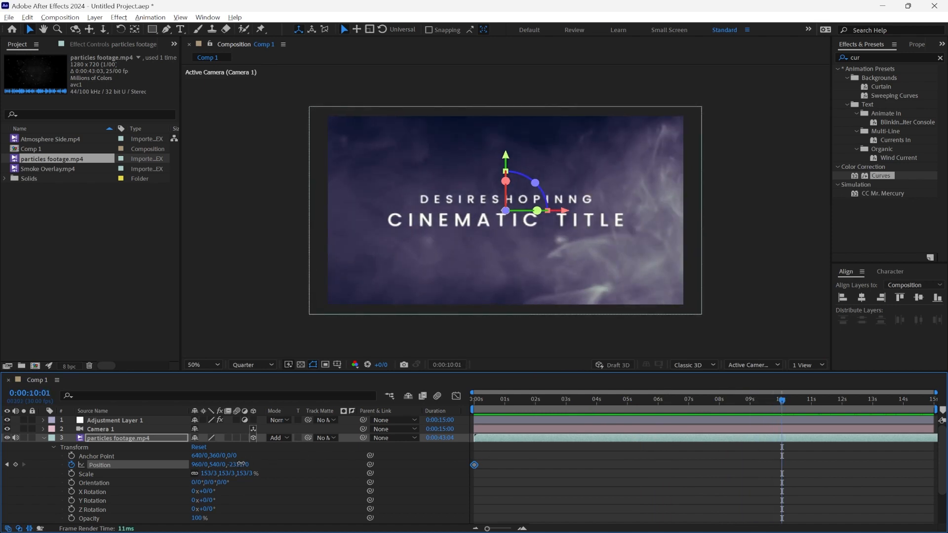
pyautogui.moveTo(241, 464); pyautogui.dragTo(14, 466)
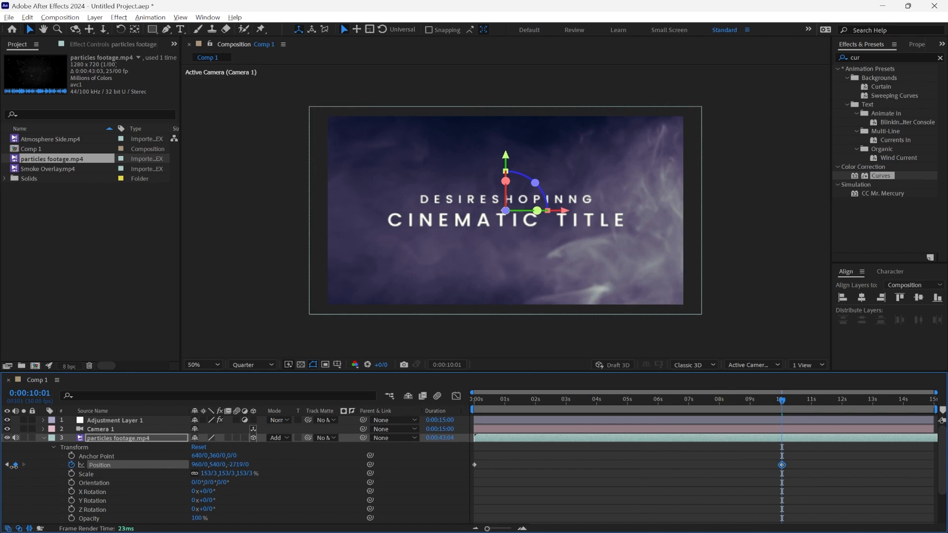
pyautogui.press('Home')
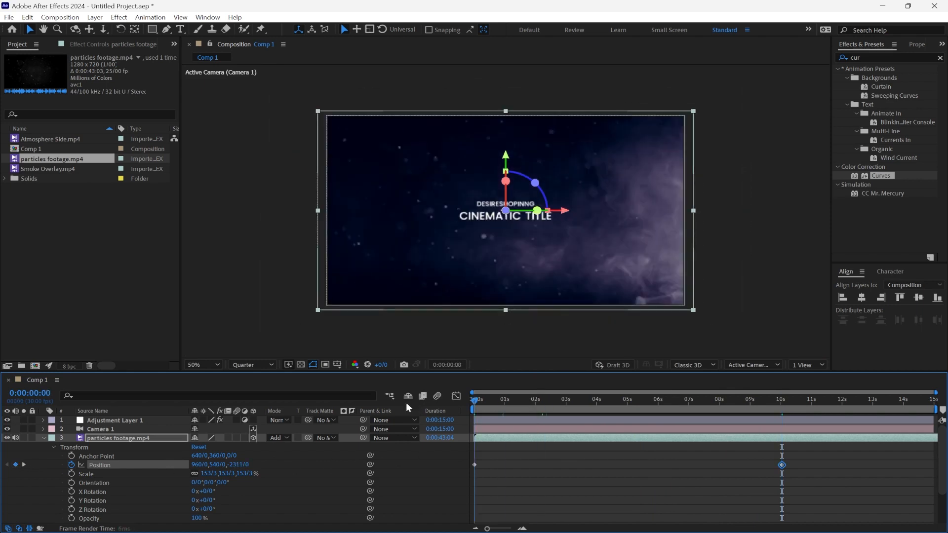
pyautogui.press('space')
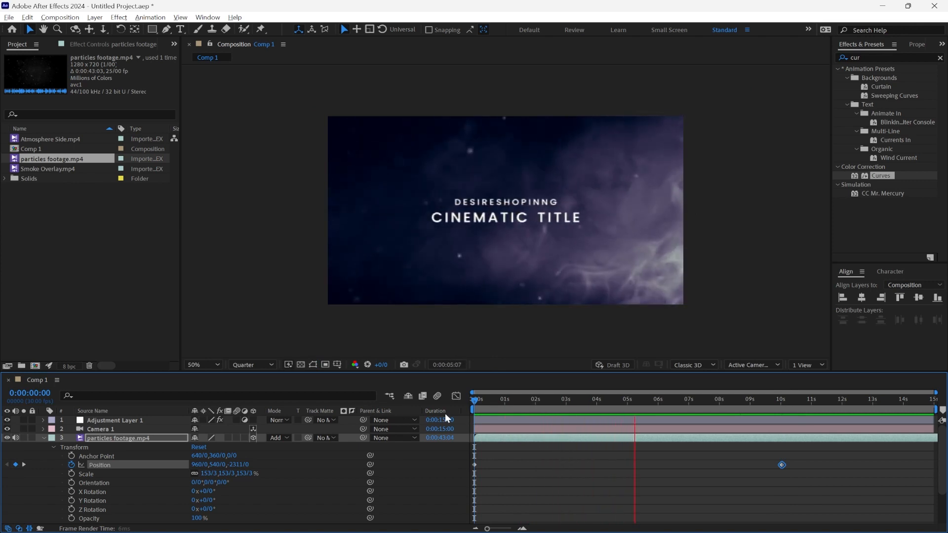
pyautogui.press('space')
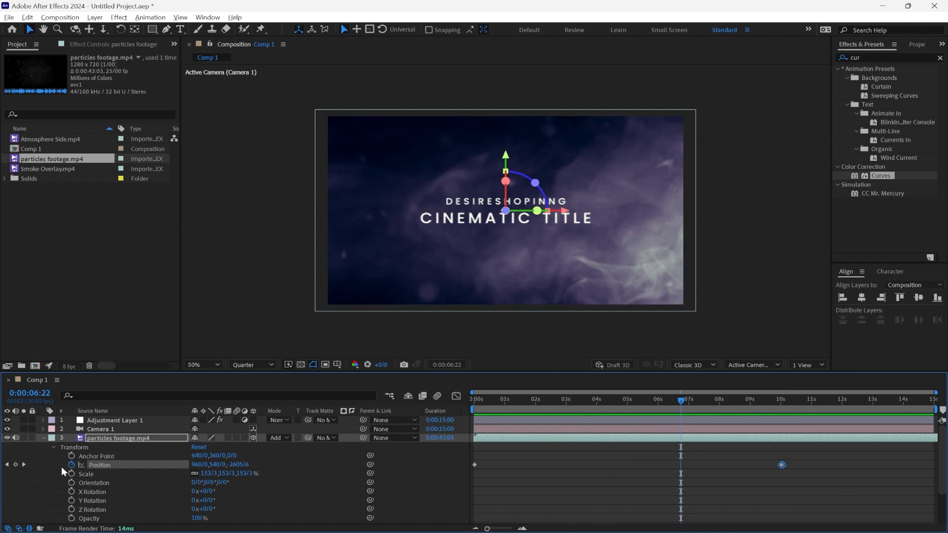
pyautogui.click(43, 436)
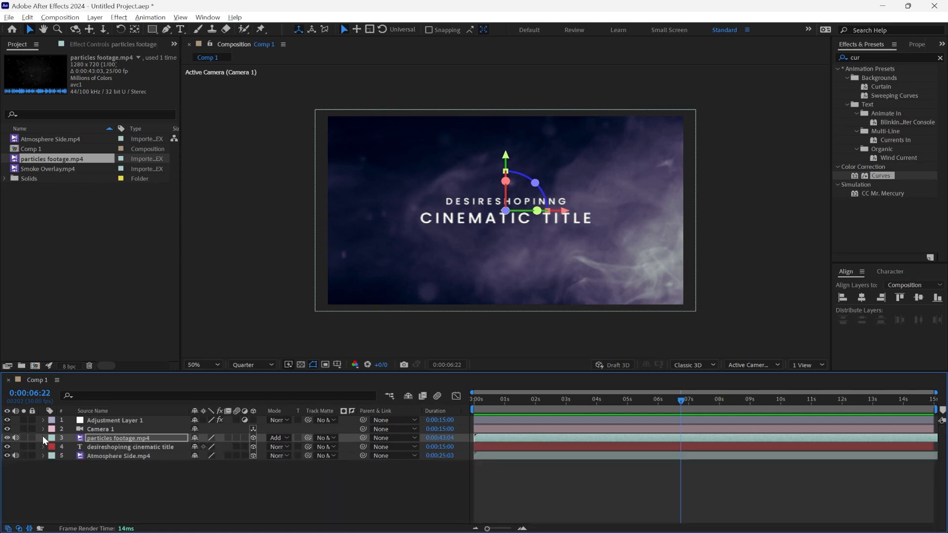
# Step: Place Smoke Overlay.mp4 directly above the particles layer, enlarged to about 153.9% to cover the frame, with its blending mode set to Add
pyautogui.moveTo(49, 168); pyautogui.dragTo(112, 435)
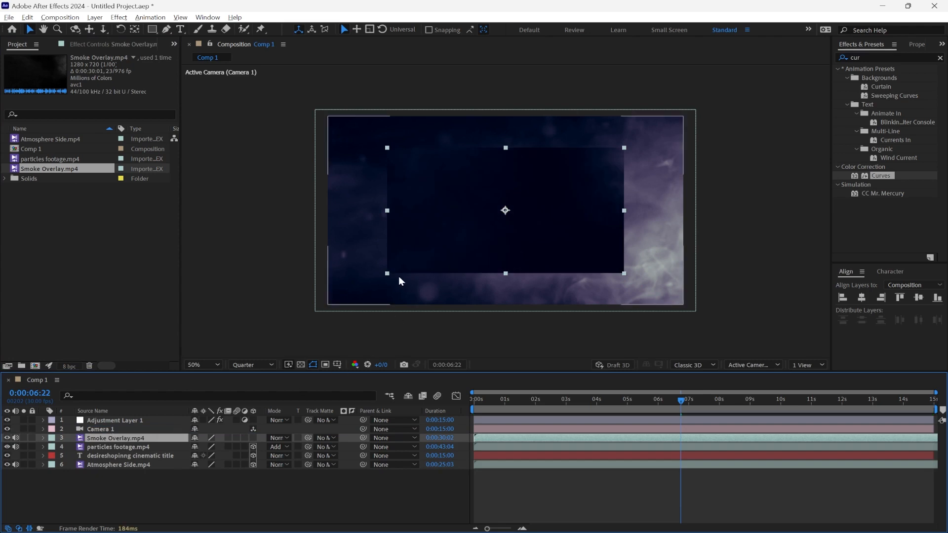
pyautogui.moveTo(387, 273); pyautogui.dragTo(339, 306)
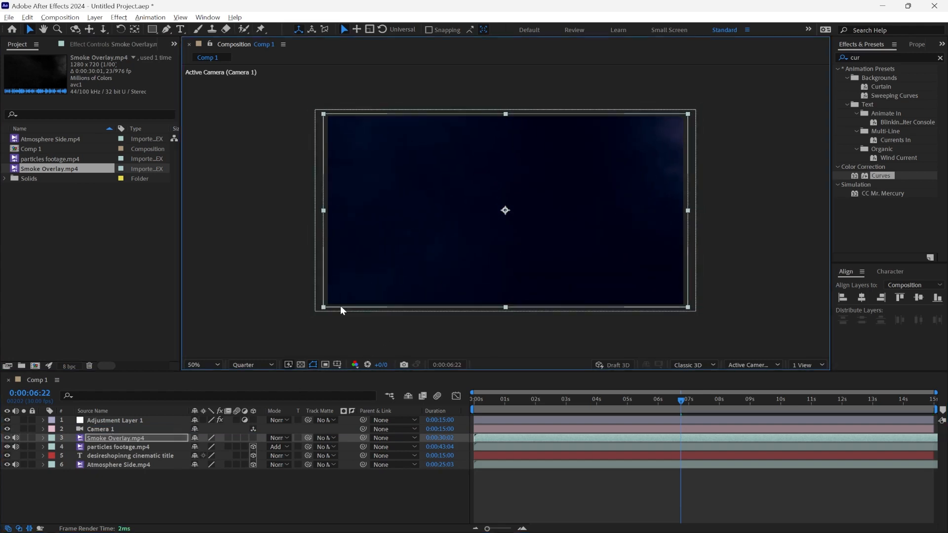
pyautogui.click(289, 436)
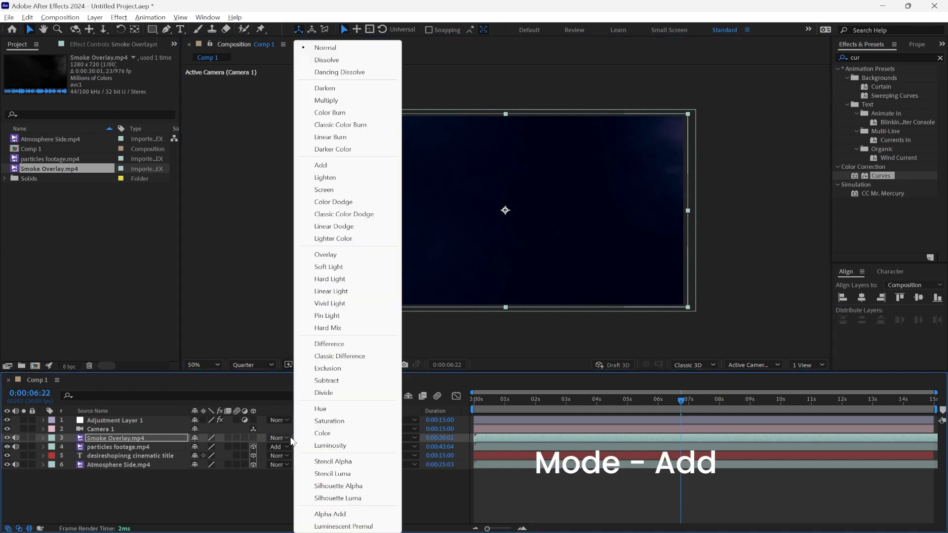
pyautogui.click(330, 165)
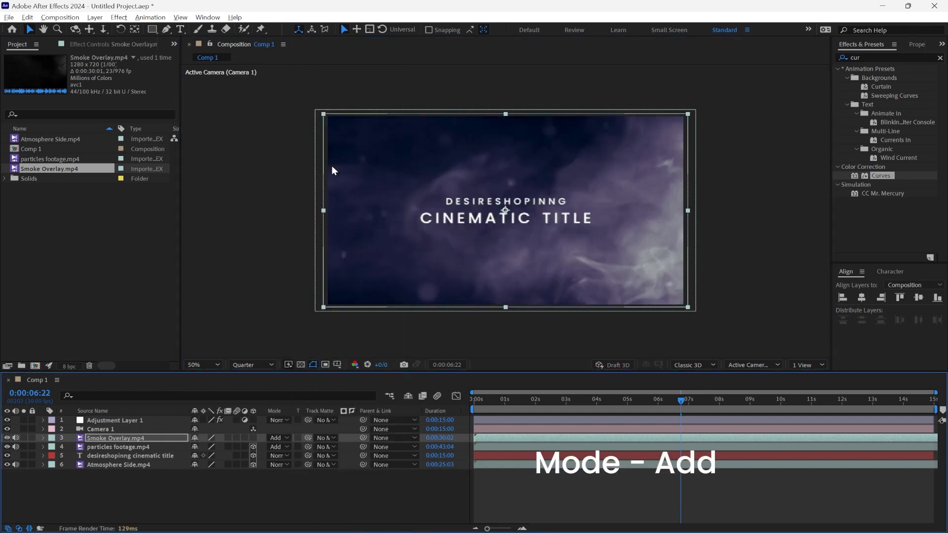
pyautogui.press('Home')
pyautogui.press('space')
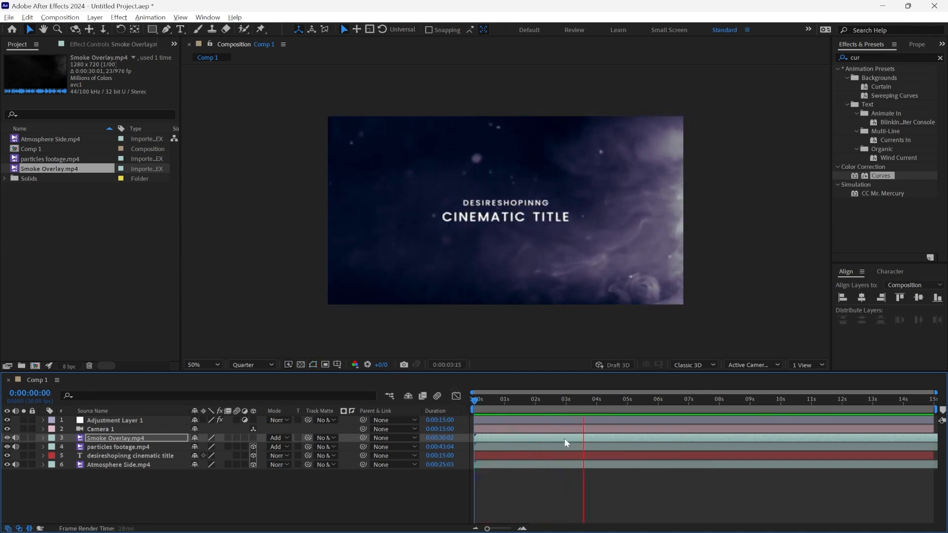
pyautogui.press('space')
# Step: Slightly lower the Smoke Overlay layer's opacity and preview the composition
pyautogui.click(128, 439)
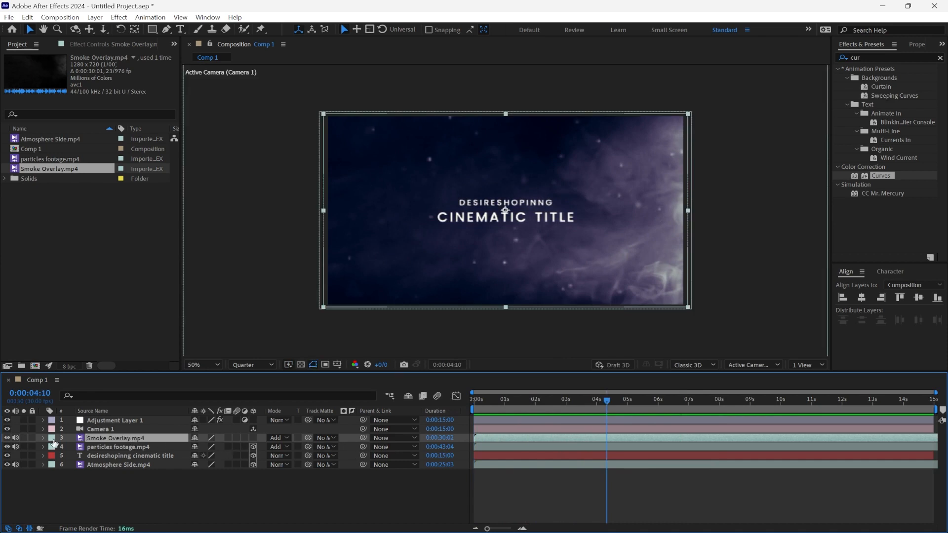
pyautogui.press('F2')
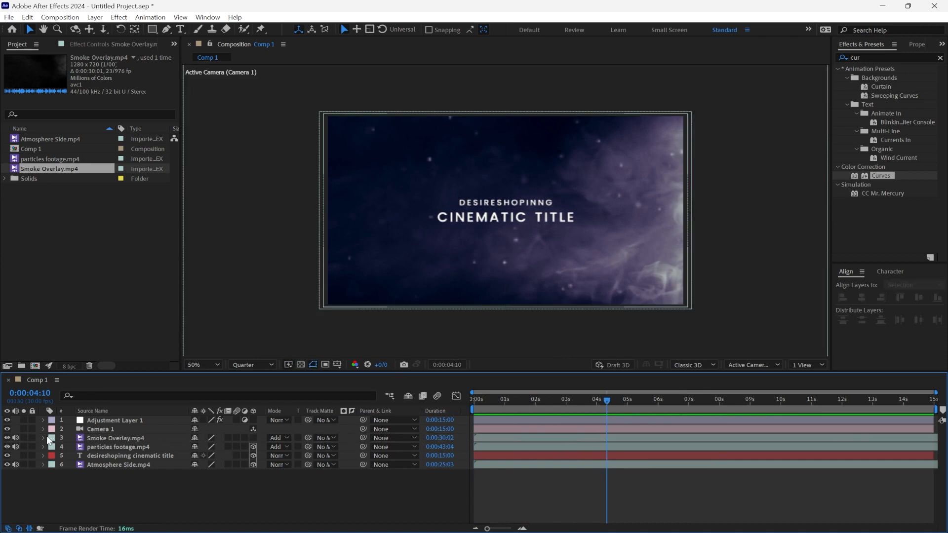
pyautogui.click(44, 438)
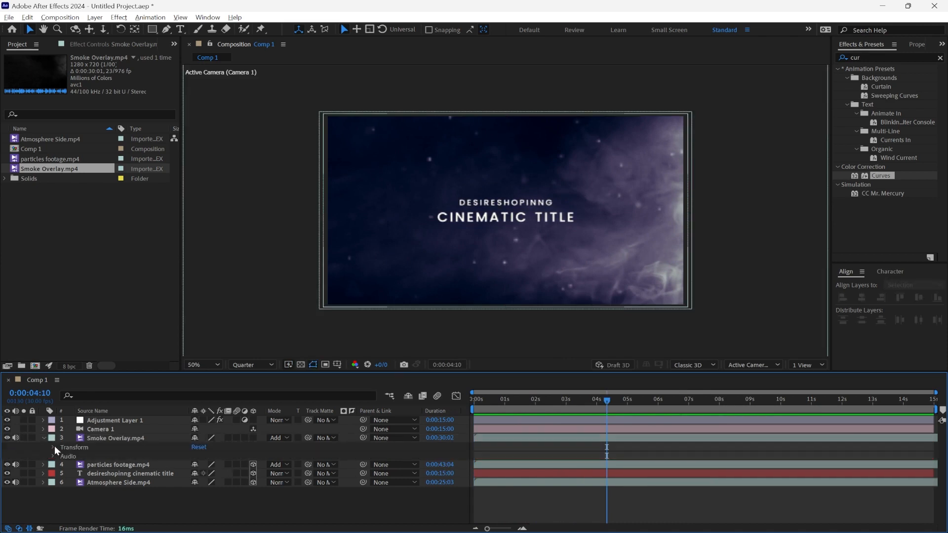
pyautogui.click(53, 446)
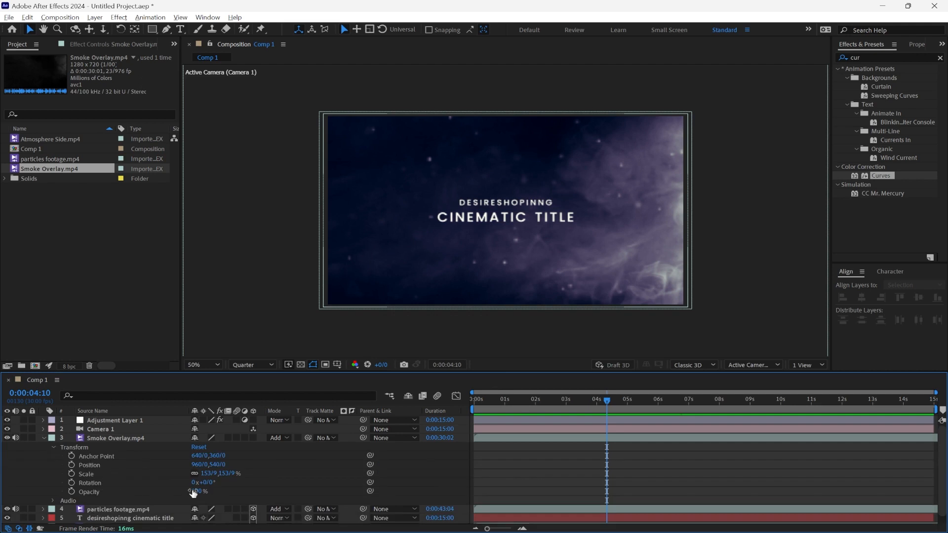
pyautogui.moveTo(197, 491); pyautogui.dragTo(191, 490)
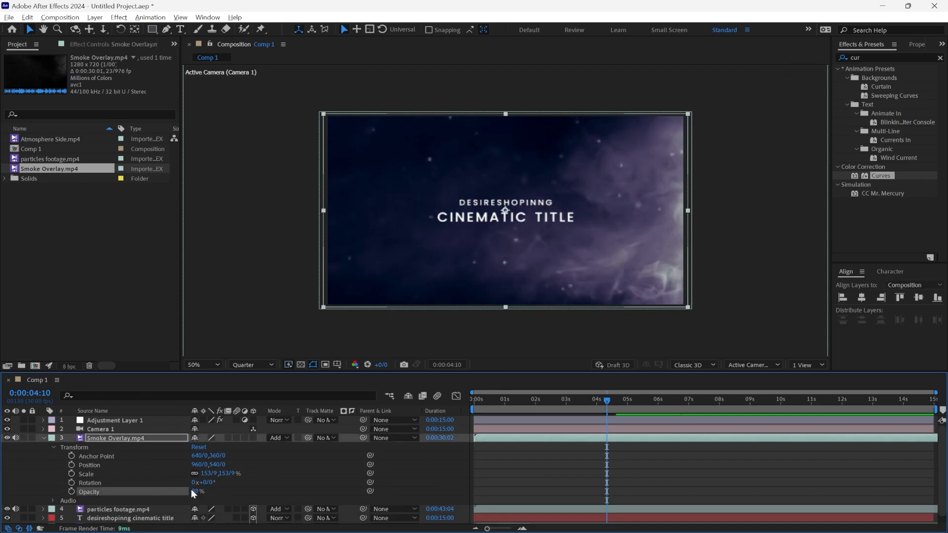
pyautogui.click(45, 438)
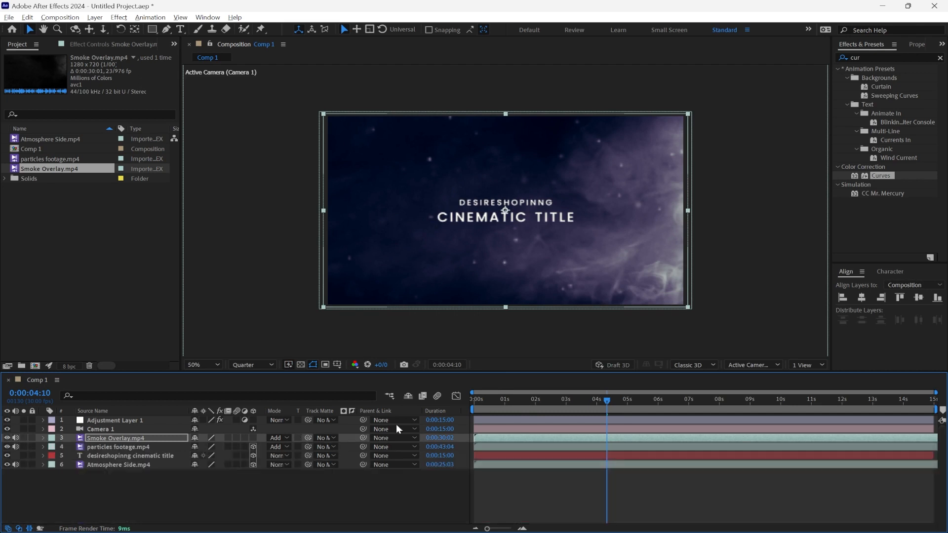
pyautogui.moveTo(560, 401); pyautogui.dragTo(548, 416)
pyautogui.press('space')
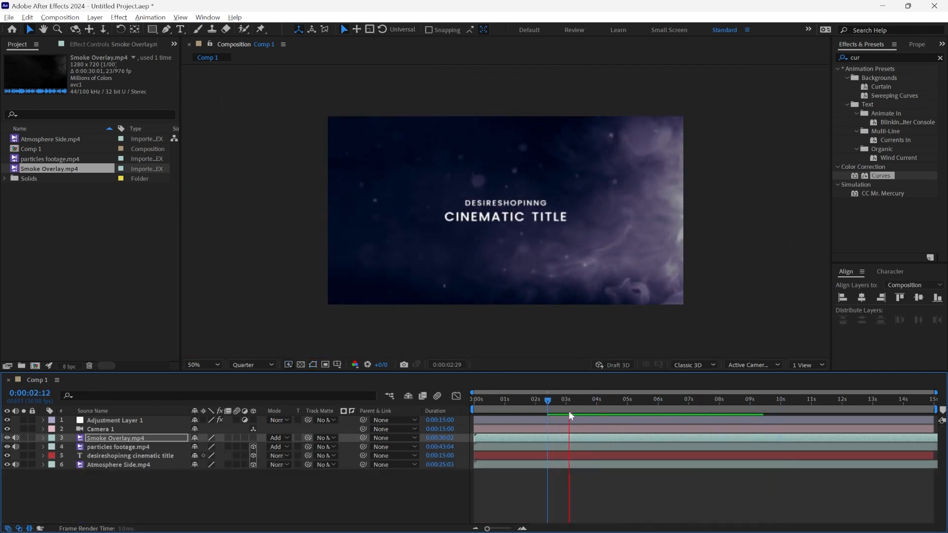
pyautogui.click(734, 395)
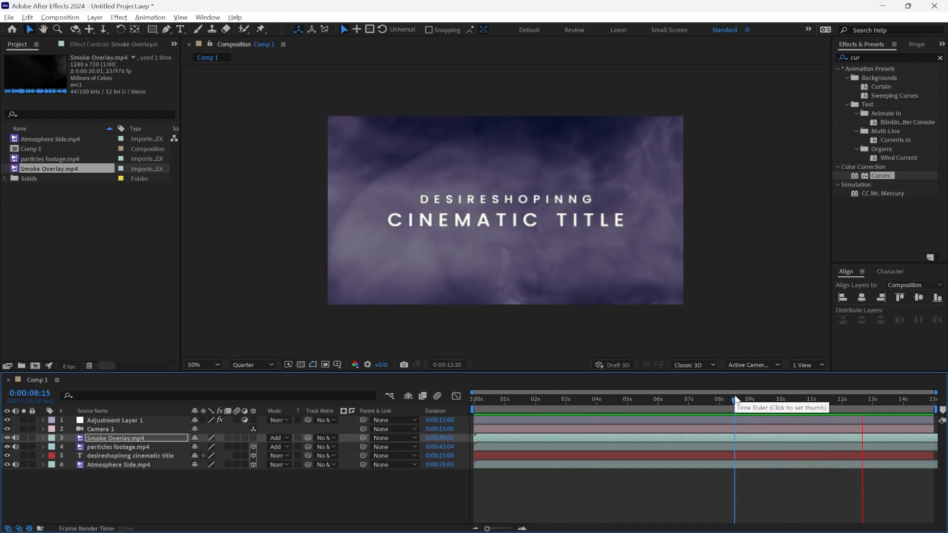
pyautogui.press('space')
pyautogui.moveTo(735, 394); pyautogui.dragTo(454, 411)
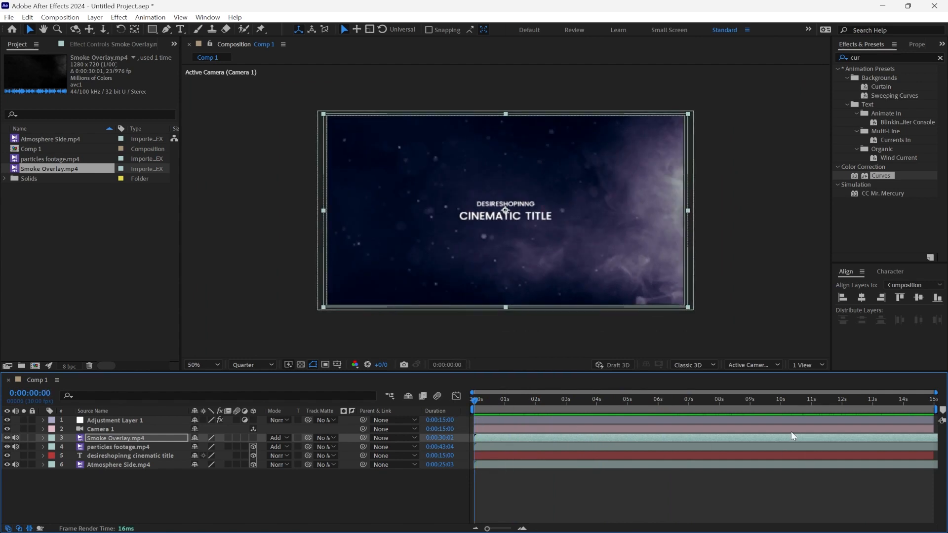
# Step: Add an Opacity keyframe at 100% to the cinematic title text layer at 0:00:08:19
pyautogui.click(729, 399)
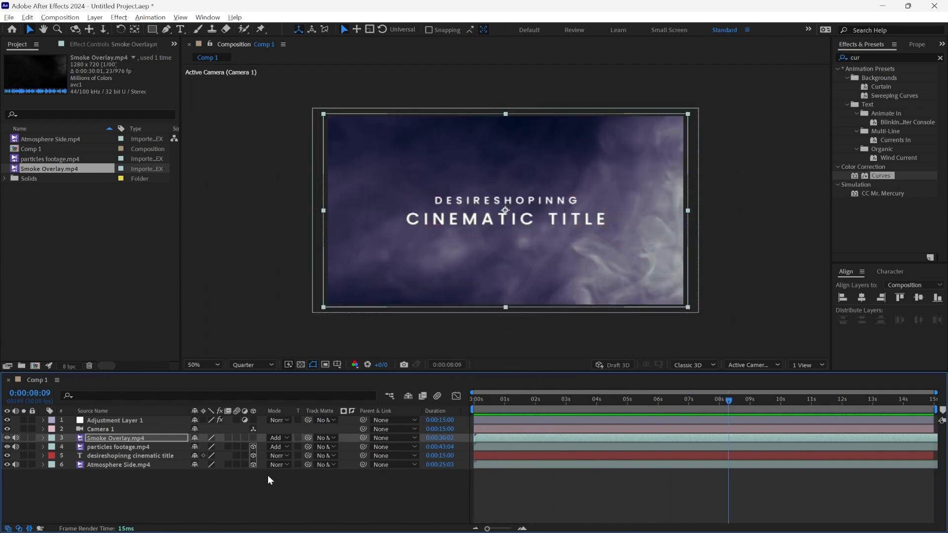
pyautogui.moveTo(740, 396)
pyautogui.mouseDown()
pyautogui.moveTo(770, 400)
pyautogui.moveTo(739, 406)
pyautogui.mouseUp()
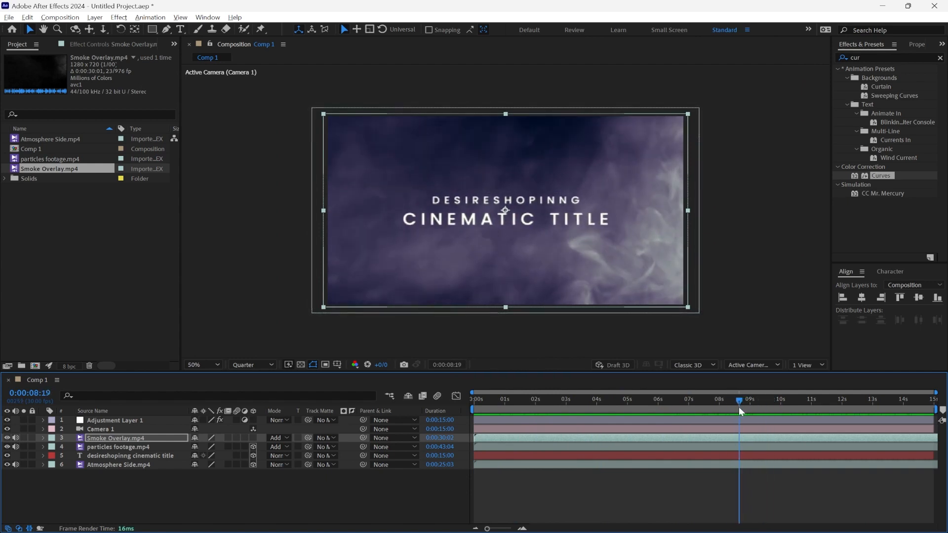
pyautogui.click(101, 454)
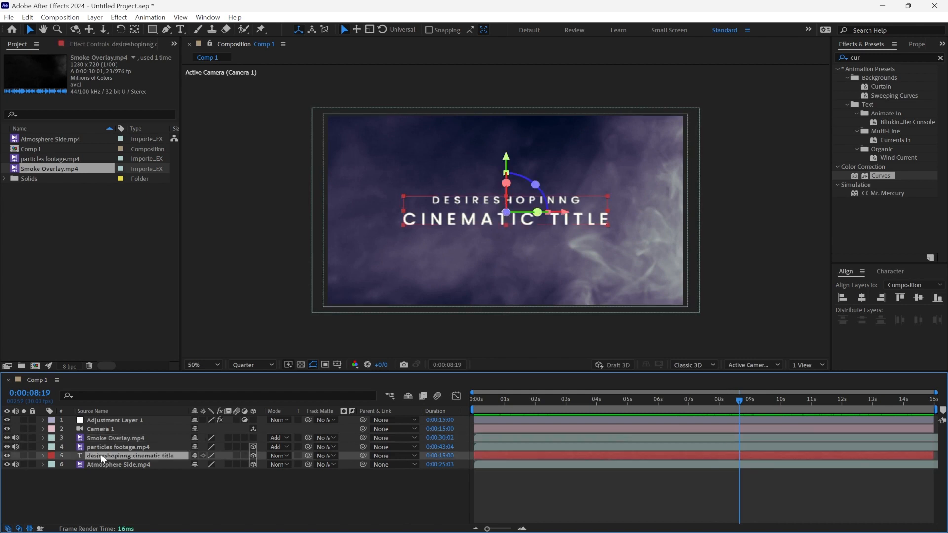
pyautogui.click(42, 455)
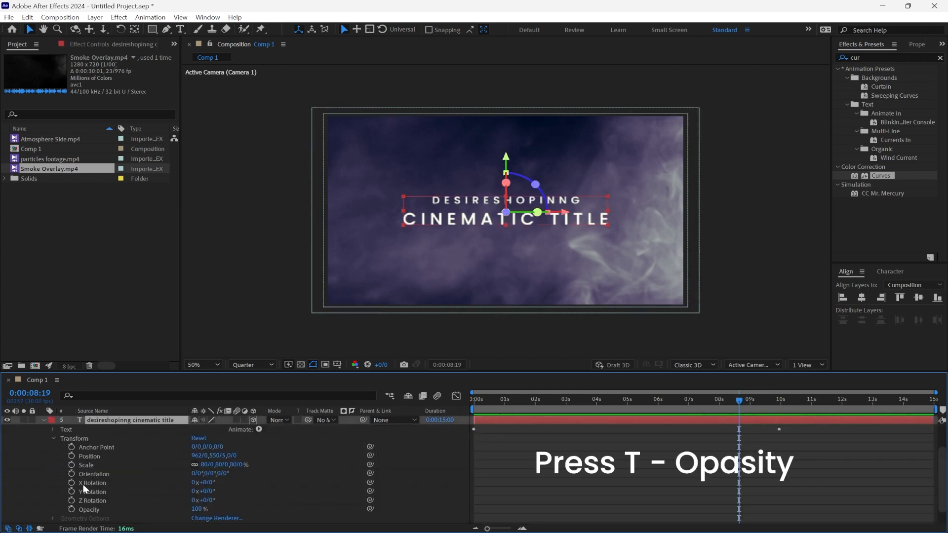
pyautogui.click(71, 508)
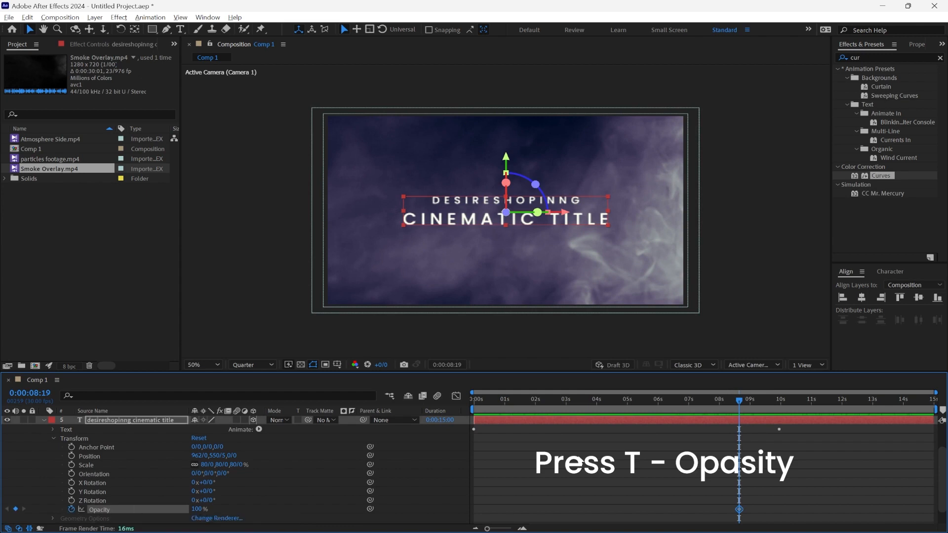
# Step: Enable snapping, keyframe the title text layer's Opacity at 0% at 0:00:09:29, and preview the fade-out
pyautogui.moveTo(745, 400); pyautogui.dragTo(780, 401)
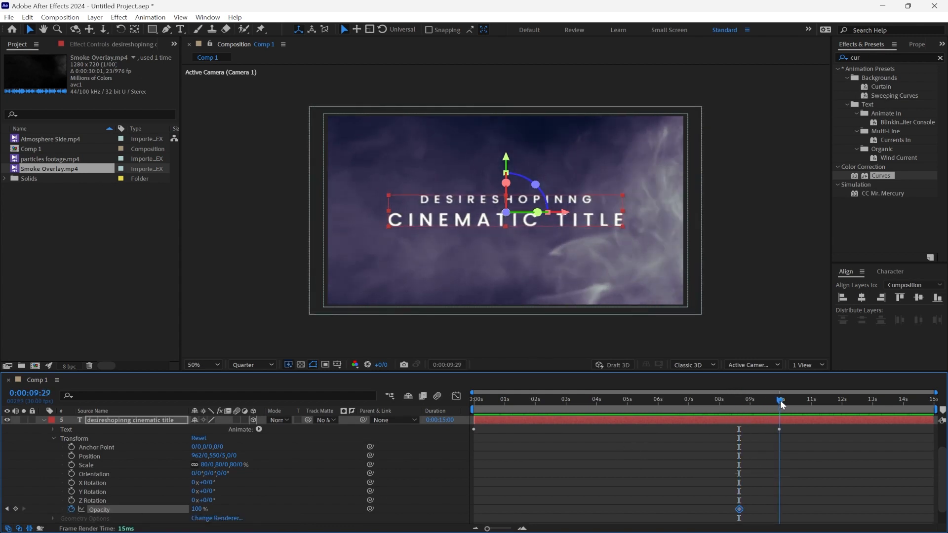
pyautogui.moveTo(781, 404); pyautogui.dragTo(779, 405)
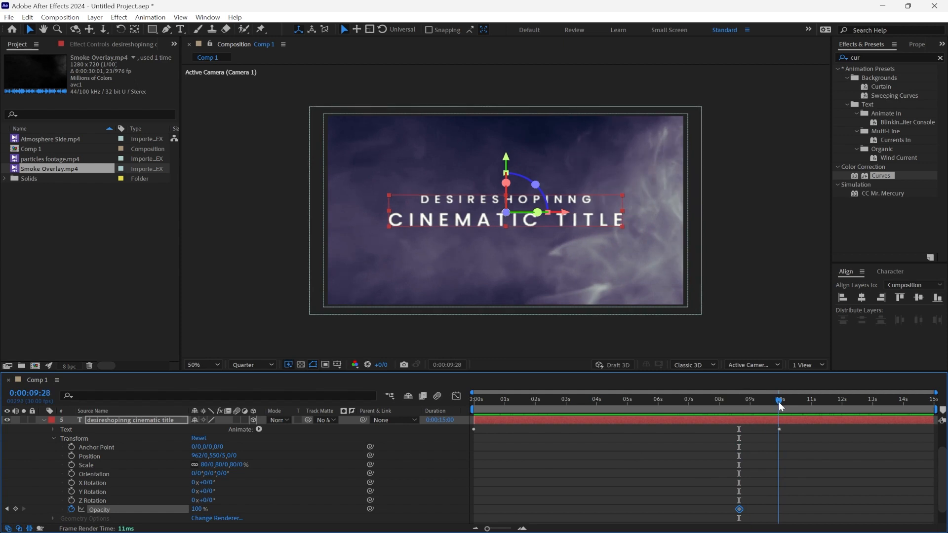
pyautogui.click(450, 30)
pyautogui.moveTo(807, 407); pyautogui.dragTo(781, 402)
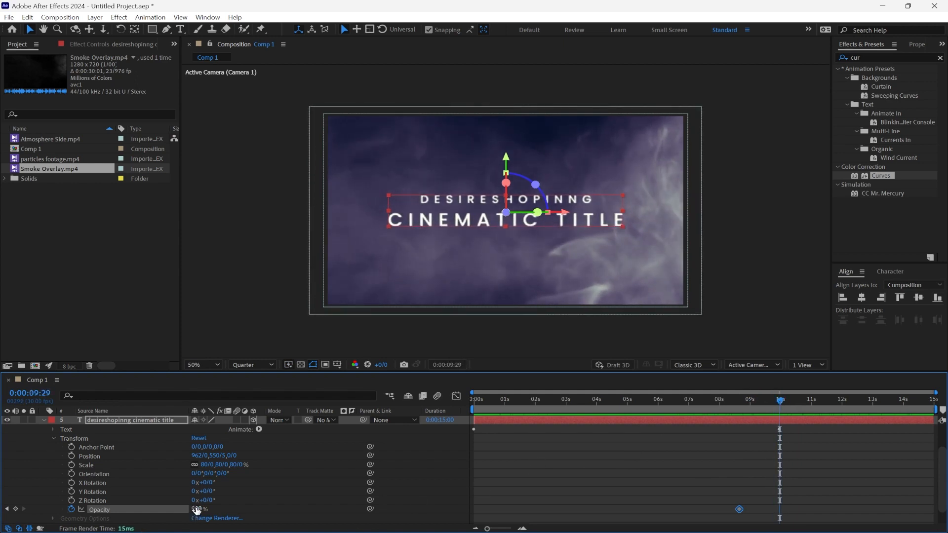
pyautogui.moveTo(119, 514); pyautogui.dragTo(11, 517)
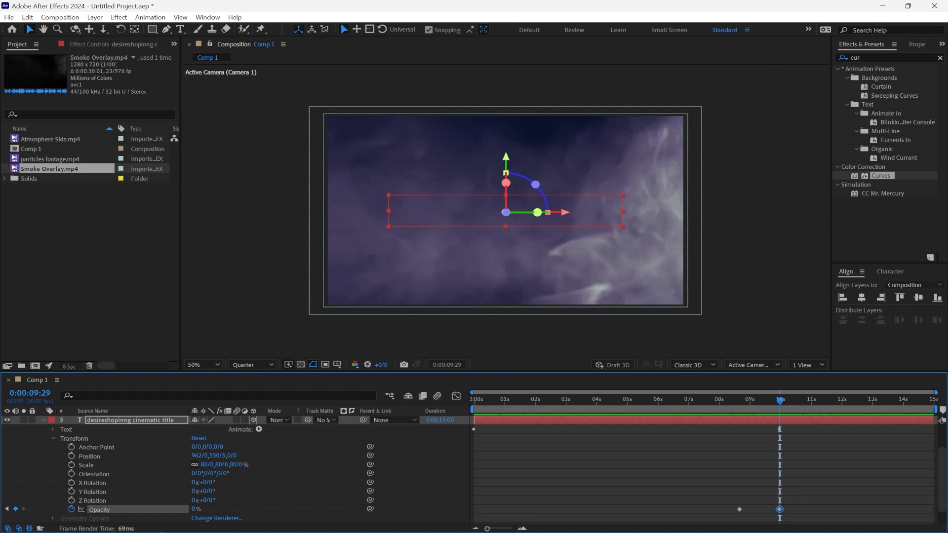
pyautogui.moveTo(760, 402); pyautogui.dragTo(688, 407)
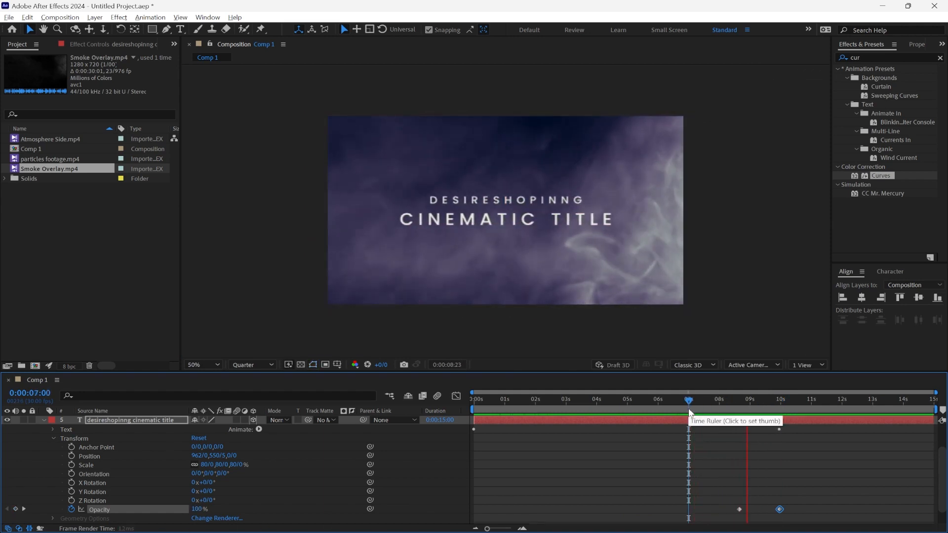
pyautogui.press('space')
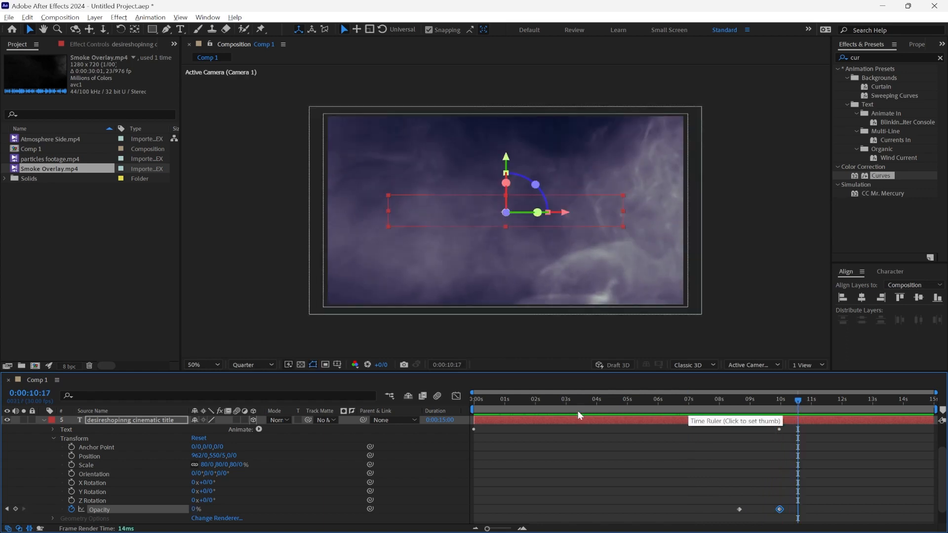
# Step: Set Smoke Overlay.mp4 as the cinematic title text layer's track matte and preview the composition
pyautogui.click(44, 420)
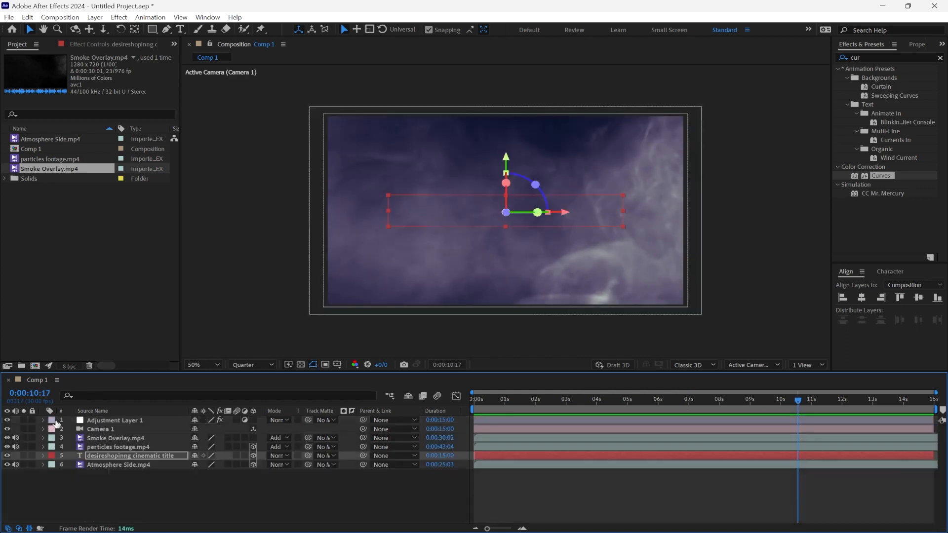
pyautogui.click(328, 454)
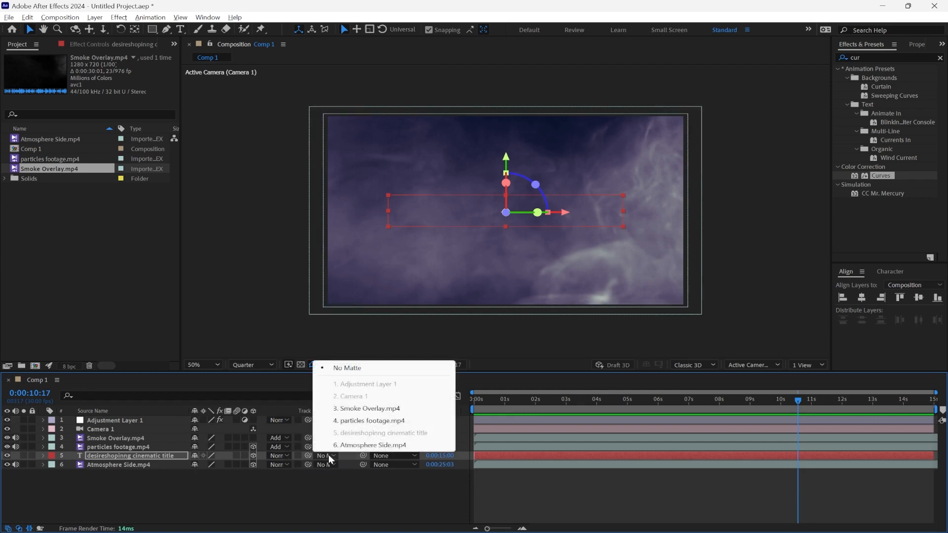
pyautogui.click(361, 473)
pyautogui.click(394, 455)
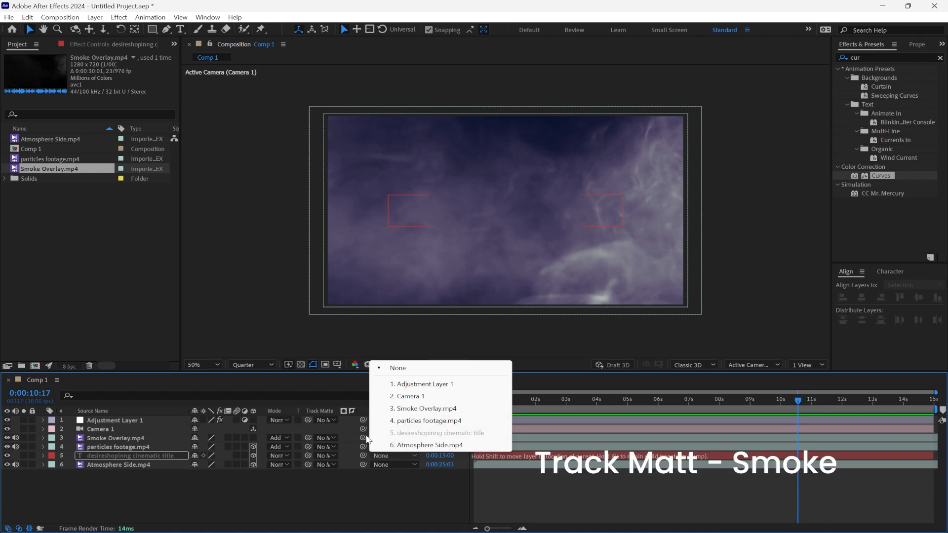
pyautogui.click(330, 451)
pyautogui.click(330, 453)
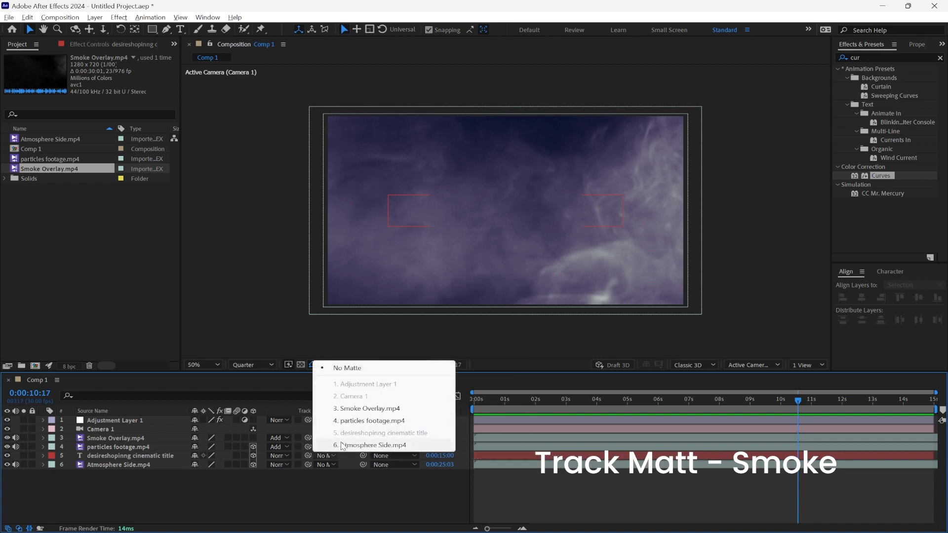
pyautogui.click(353, 411)
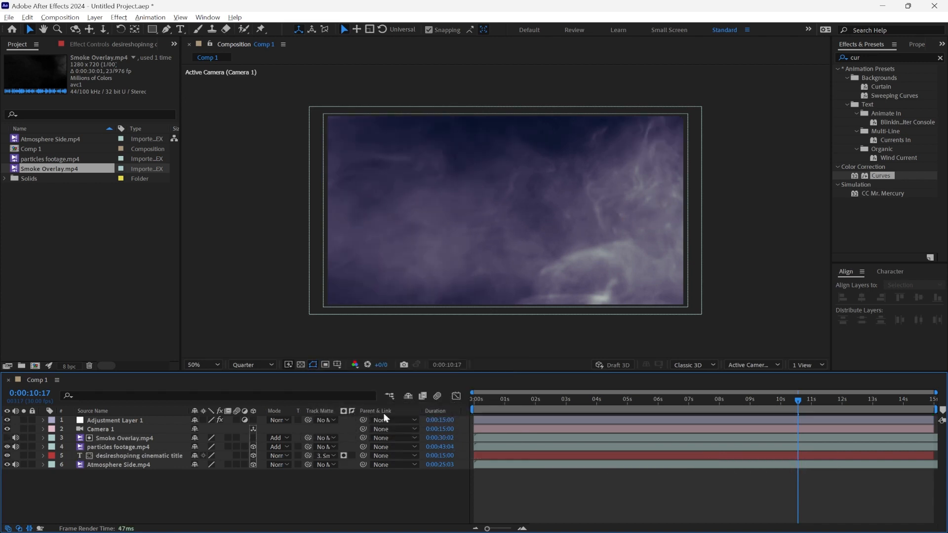
pyautogui.moveTo(663, 395); pyautogui.dragTo(545, 410)
pyautogui.press('space')
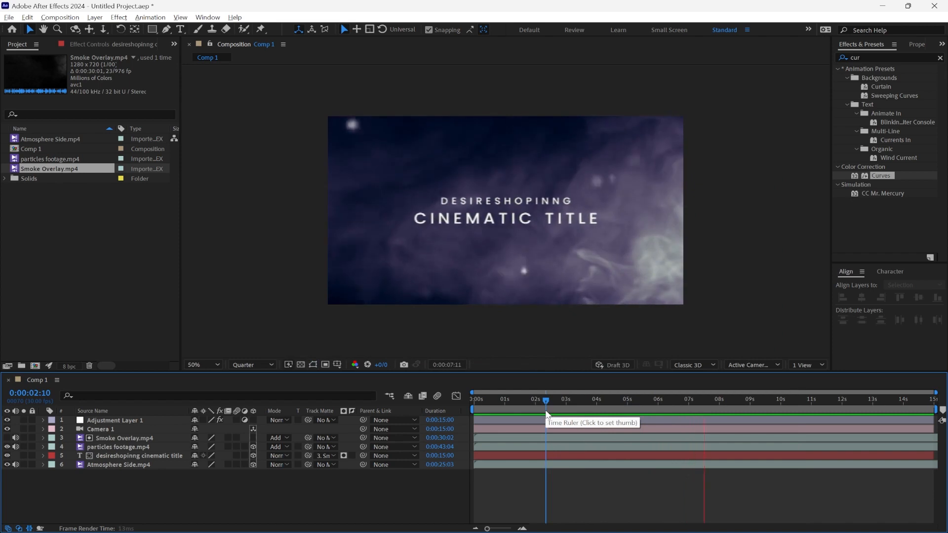
pyautogui.press('space')
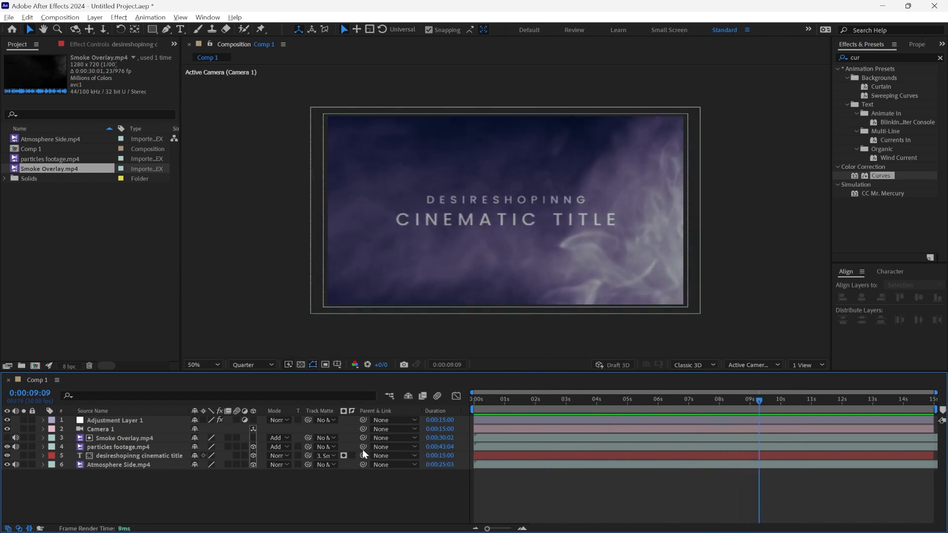
# Step: Set the composition preview to Full resolution, fit its magnification to the viewer, and check the result in an enlarged view
pyautogui.press('Home')
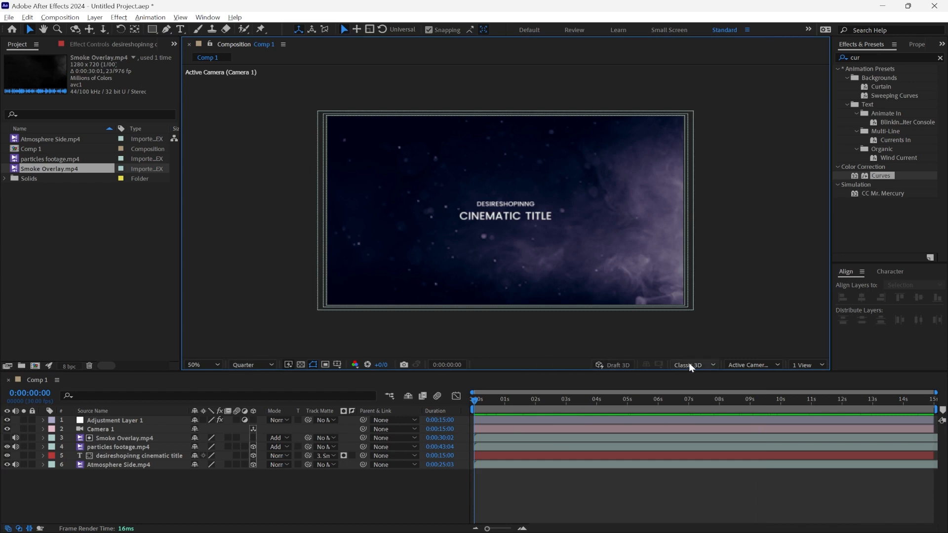
pyautogui.click(249, 365)
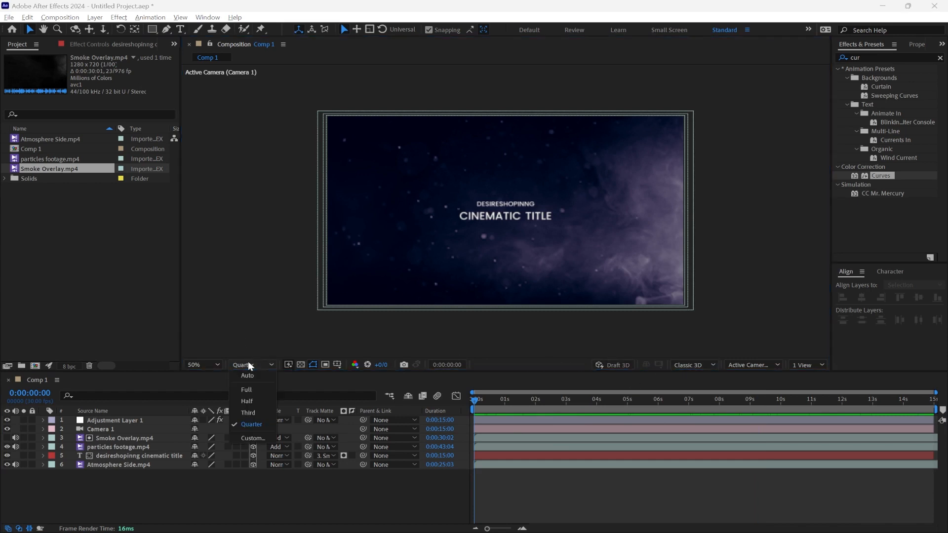
pyautogui.click(246, 390)
pyautogui.click(207, 364)
pyautogui.click(212, 180)
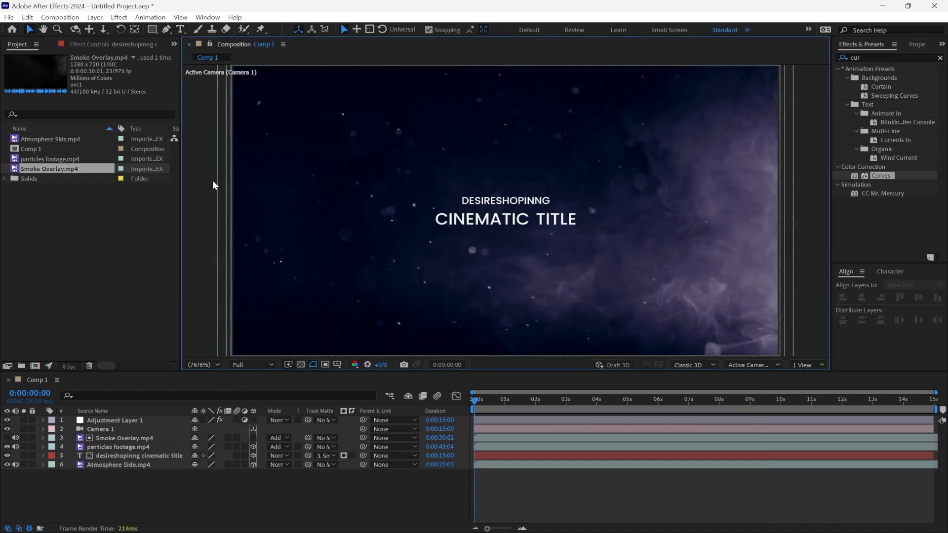
pyautogui.press('`')
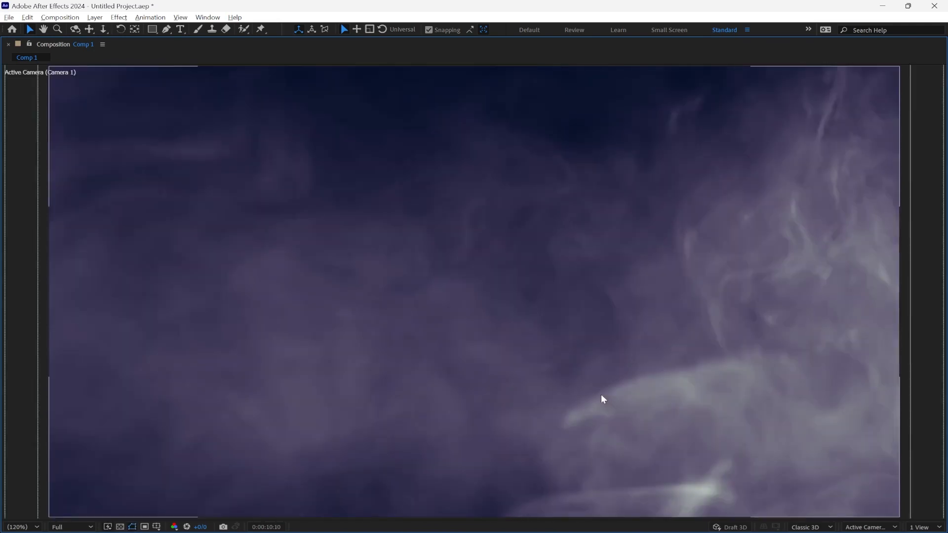
pyautogui.press('`')
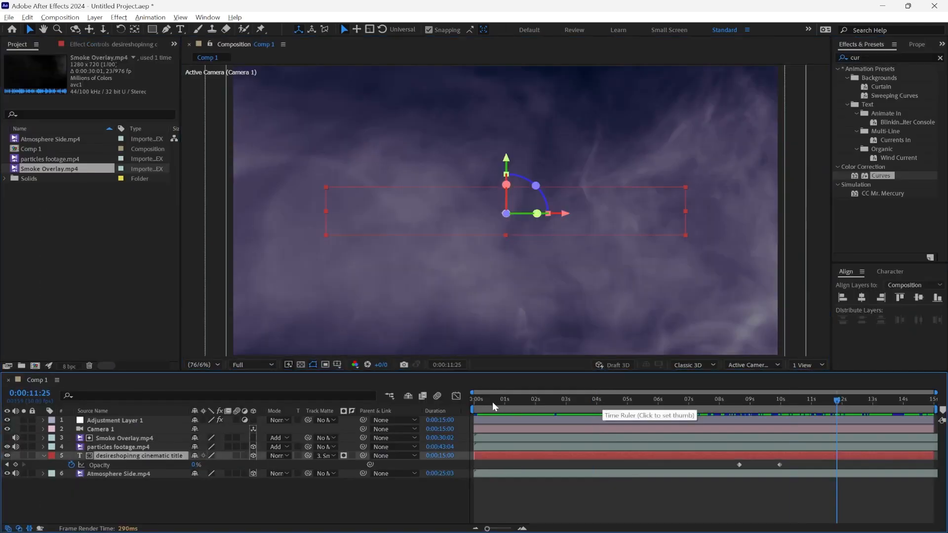
# Step: Keyframe the title text layer's Opacity at 0% at 0:00:00:00 and 100% at 0:00:01:05 for a fade-in
pyautogui.moveTo(493, 402); pyautogui.dragTo(455, 402)
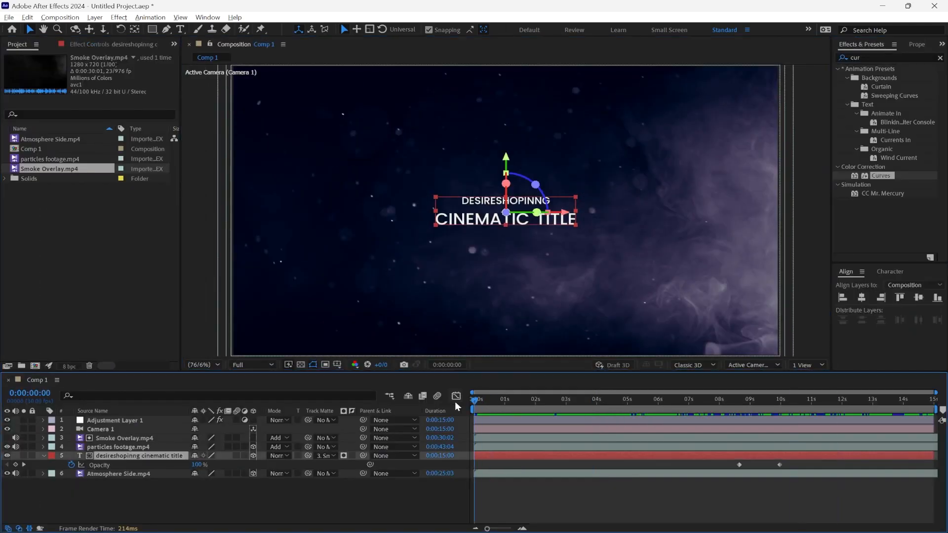
pyautogui.press('t')
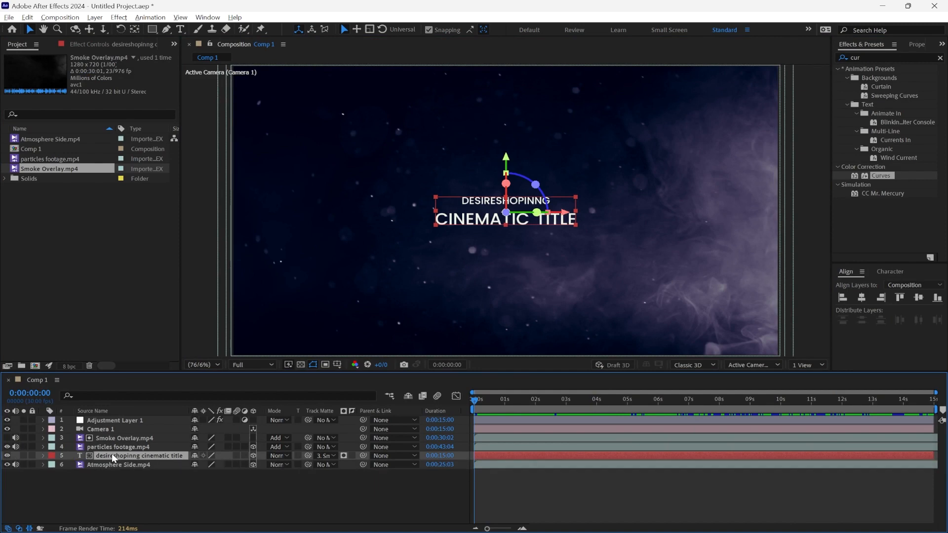
pyautogui.press('t')
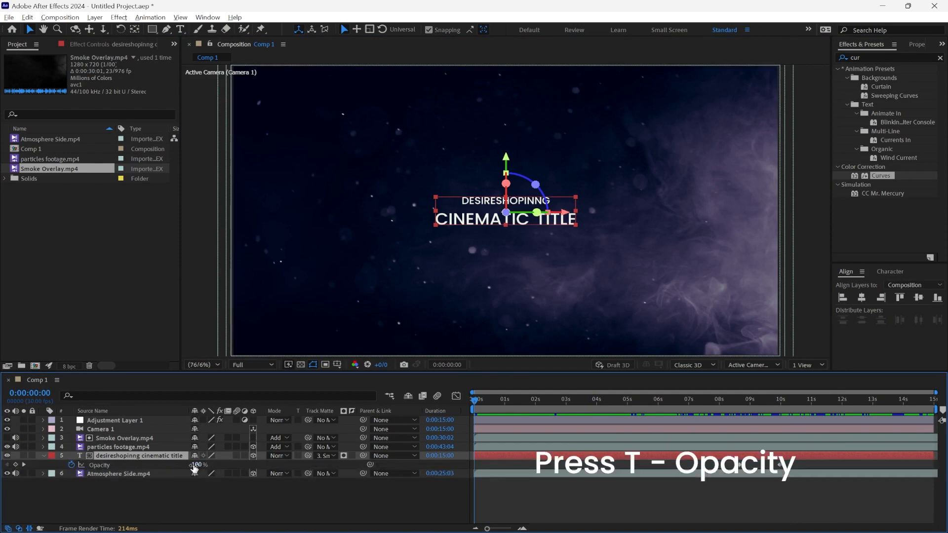
pyautogui.moveTo(194, 467); pyautogui.dragTo(123, 469)
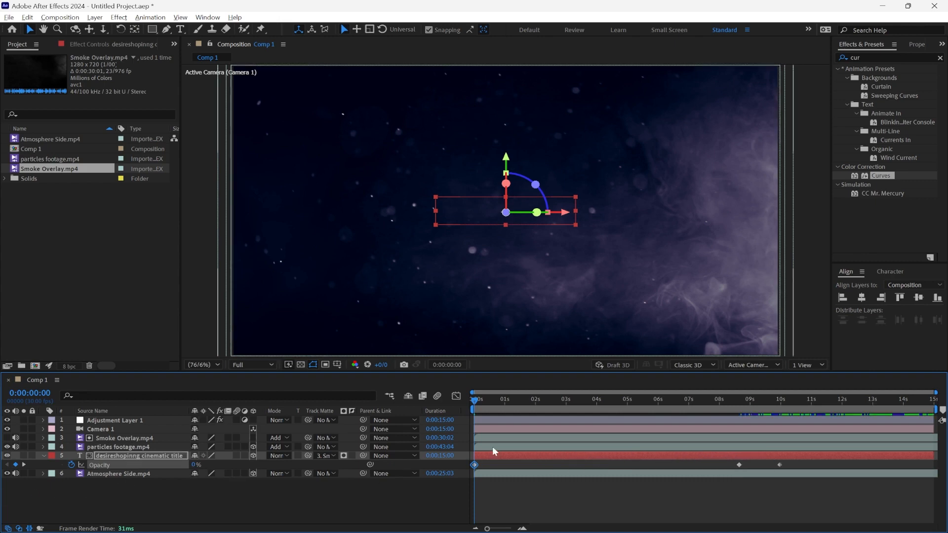
pyautogui.click(510, 401)
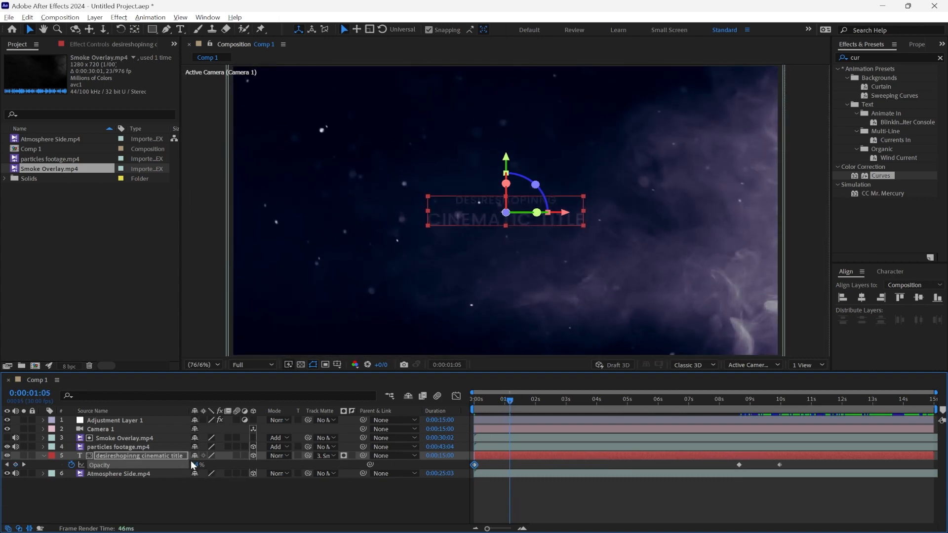
pyautogui.moveTo(194, 464); pyautogui.dragTo(237, 464)
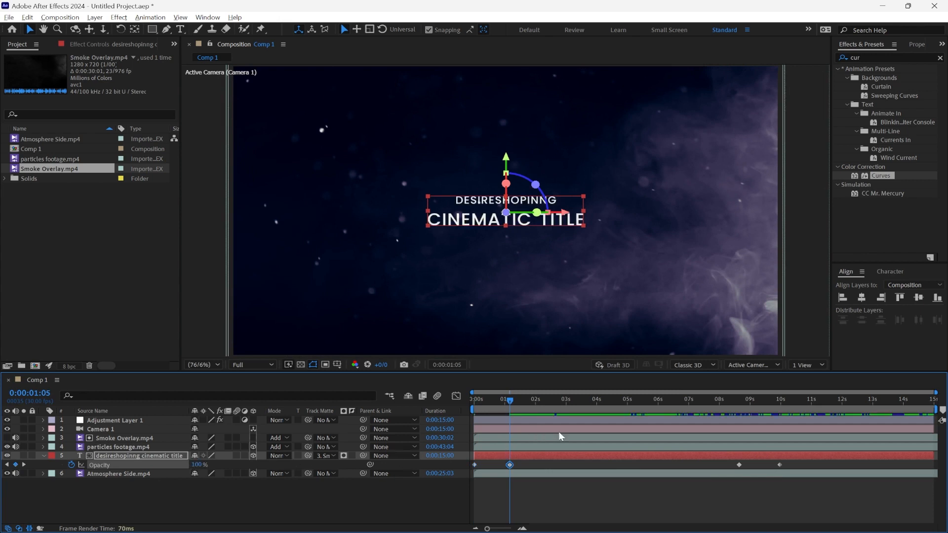
# Step: Reveal the keyframes of all layers and apply Easy Ease to every camera, particles and title keyframe
pyautogui.hotkey('ctrl', 'a')
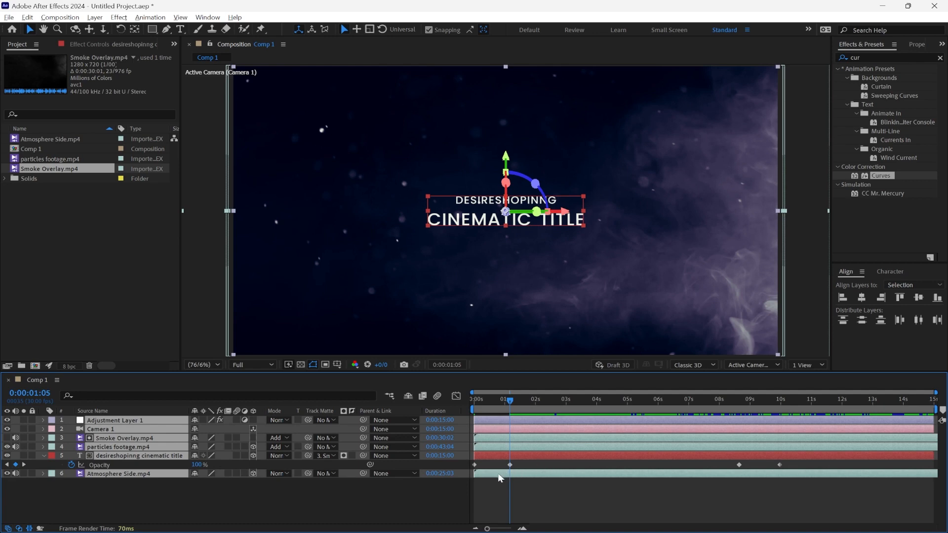
pyautogui.press('u')
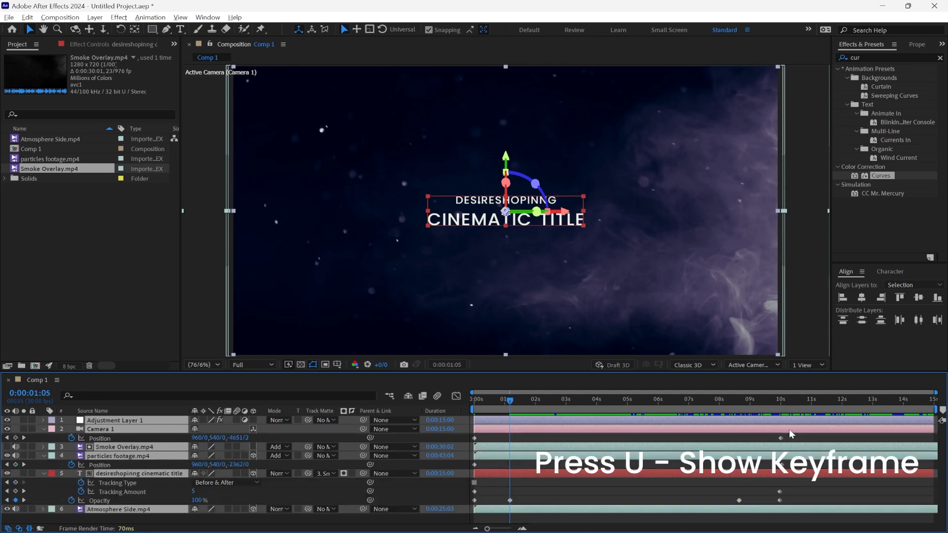
pyautogui.moveTo(801, 434); pyautogui.dragTo(459, 523)
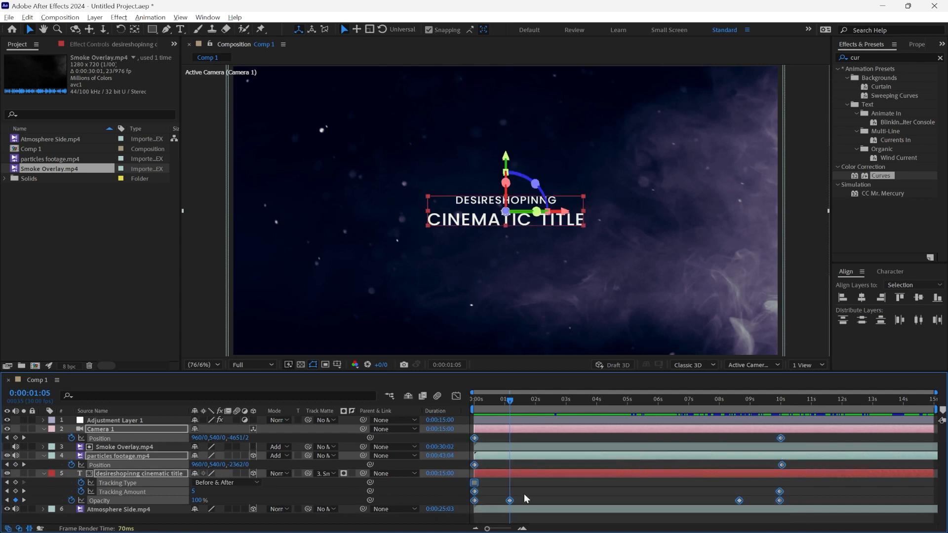
pyautogui.rightClick(475, 438)
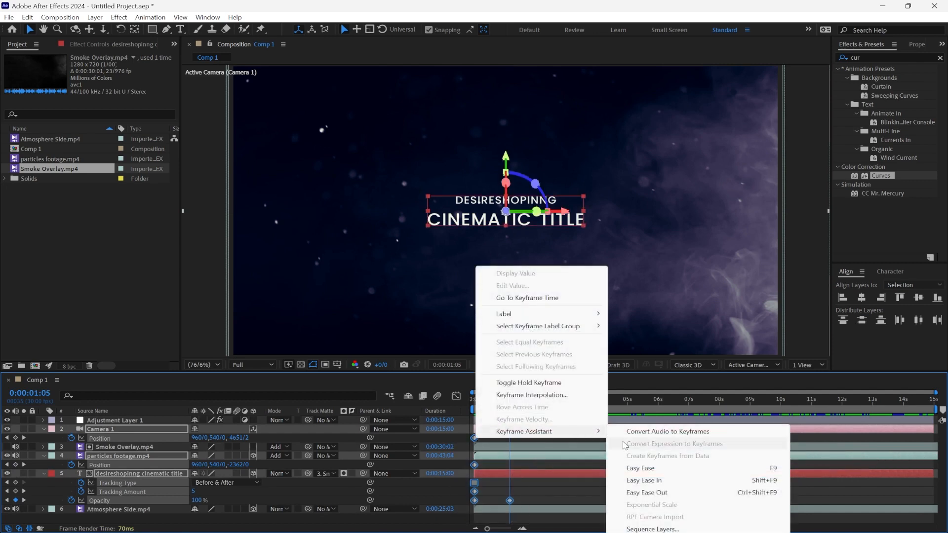
pyautogui.click(647, 469)
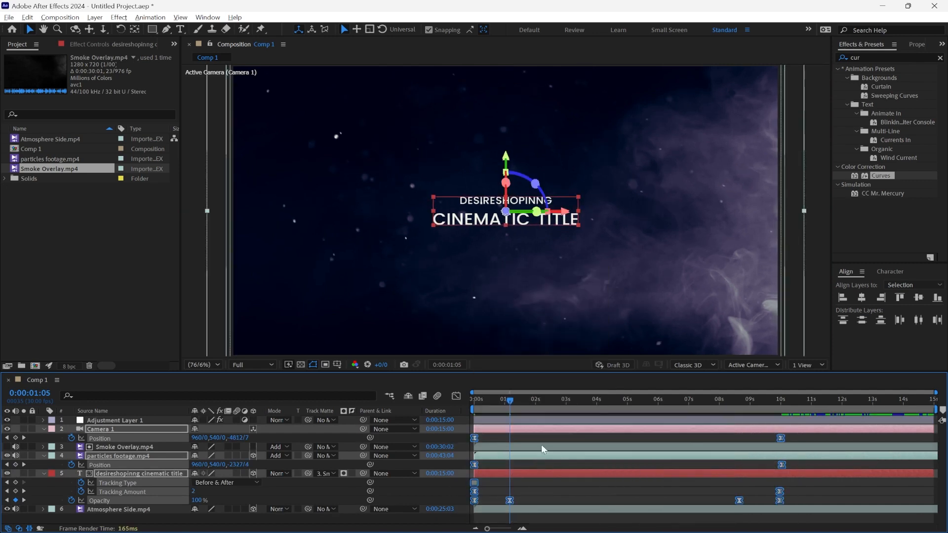
# Step: Slightly adjust the selected keyframes' easing handles in the speed graph, preview the motion, and return to the layer bar view at 0:00:00:00
pyautogui.click(452, 396)
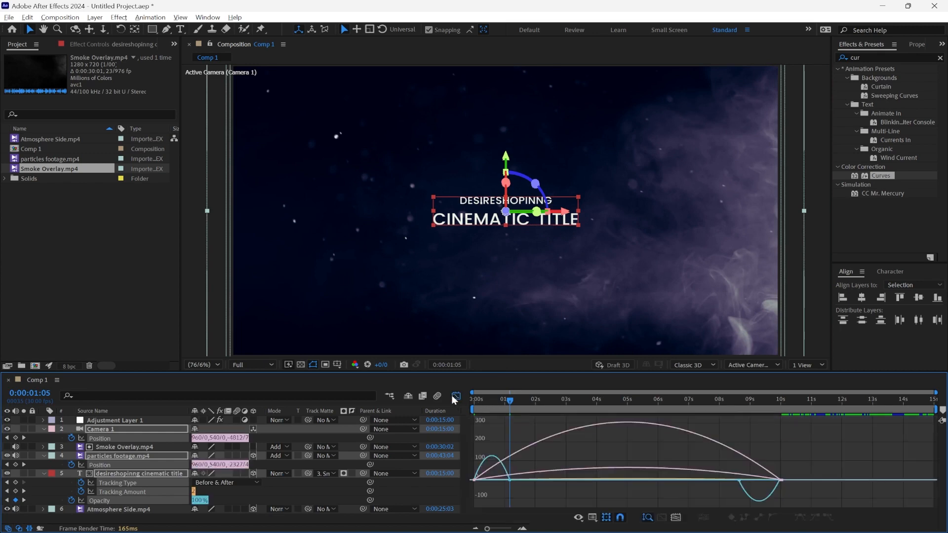
pyautogui.rightClick(588, 449)
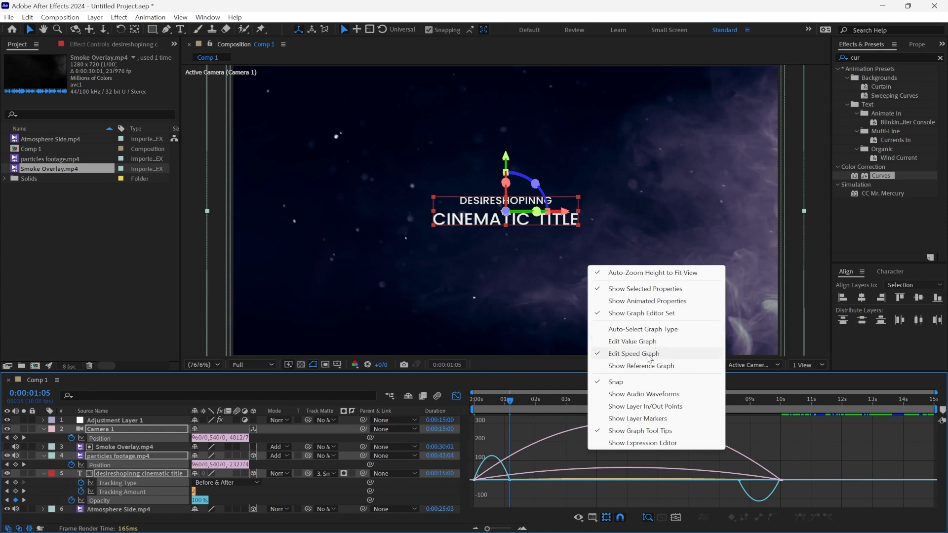
pyautogui.click(815, 475)
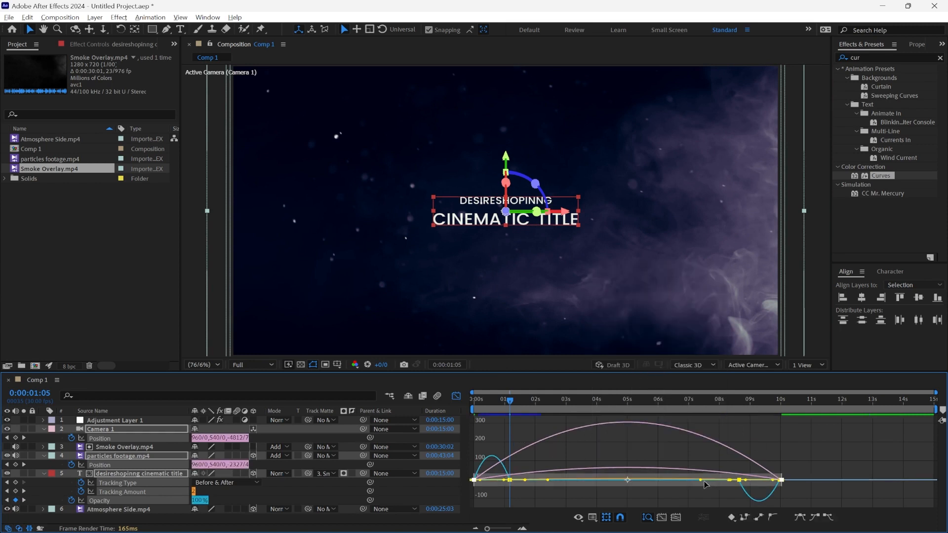
pyautogui.moveTo(701, 479); pyautogui.dragTo(705, 481)
pyautogui.press('space')
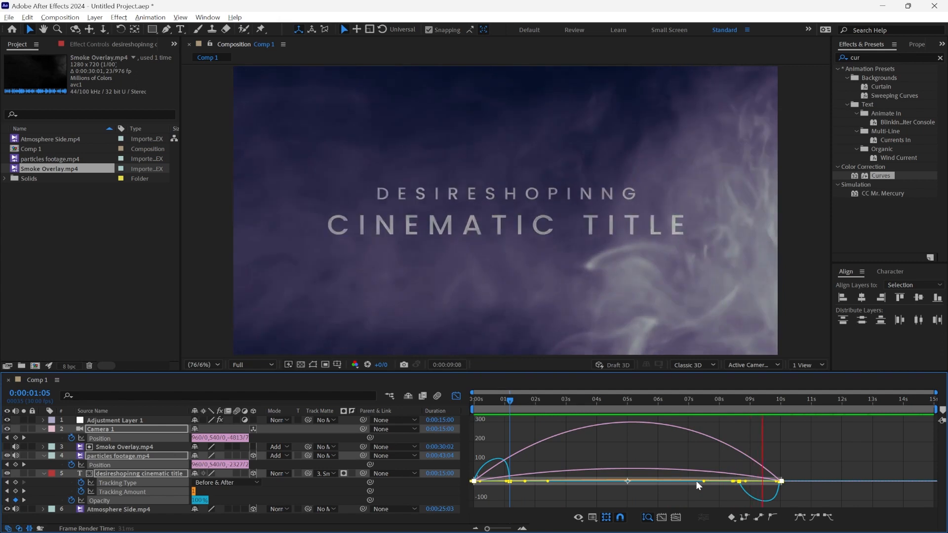
pyautogui.press('space')
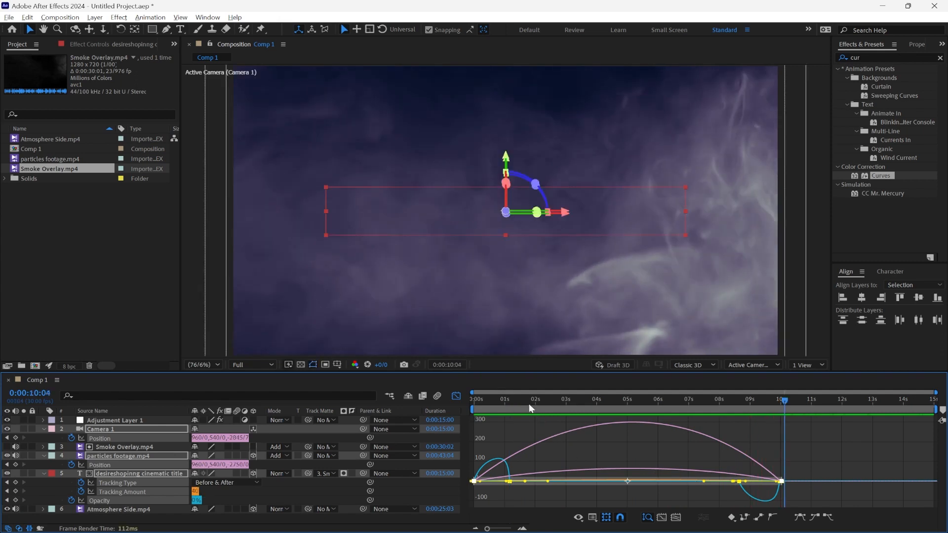
pyautogui.moveTo(529, 404); pyautogui.dragTo(457, 397)
pyautogui.click(455, 396)
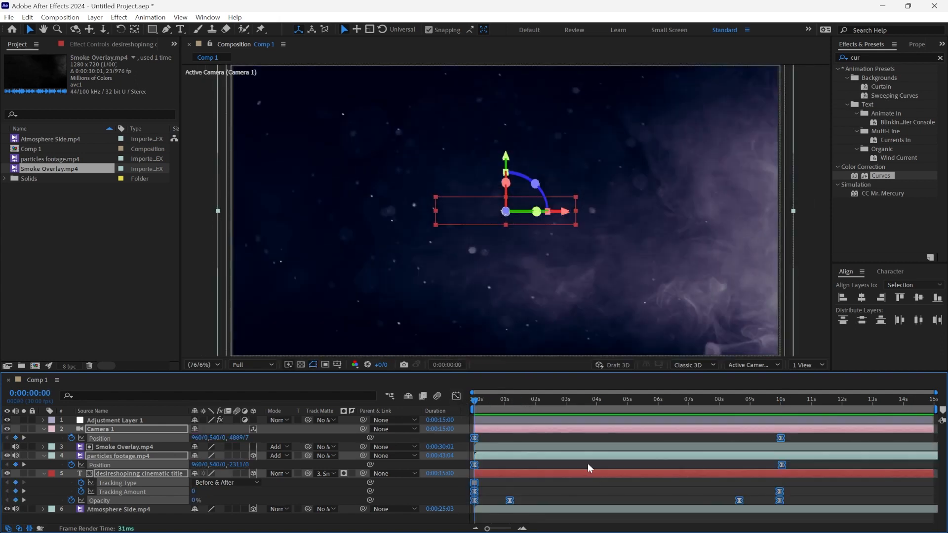
# Step: Deselect everything, collapse the layers' keyframed properties, and preview the full title animation in an enlarged composition view
pyautogui.click(592, 490)
pyautogui.press('u')
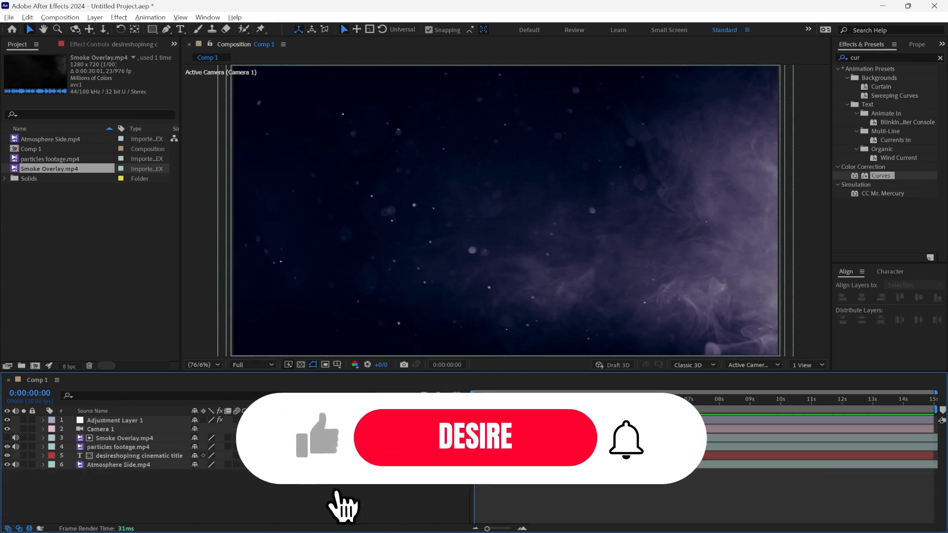
pyautogui.click(202, 229)
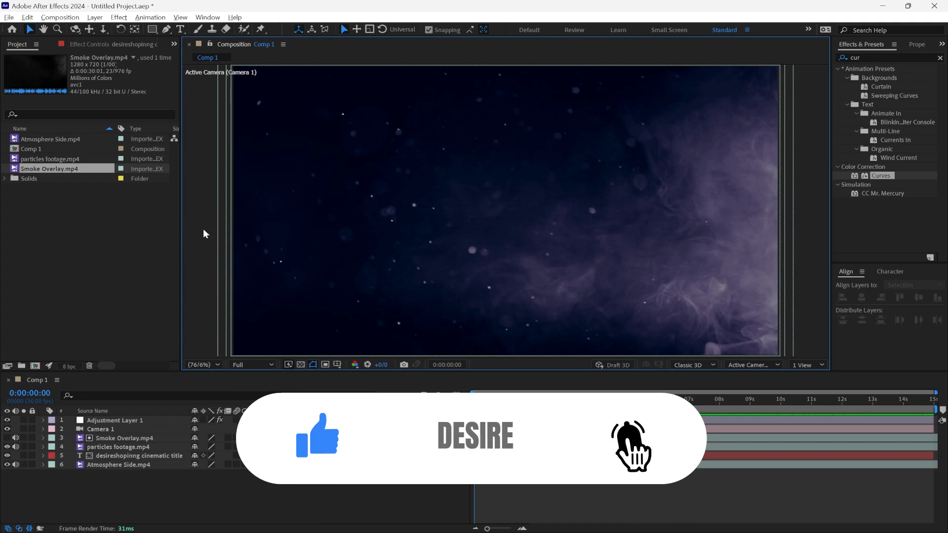
pyautogui.press('`')
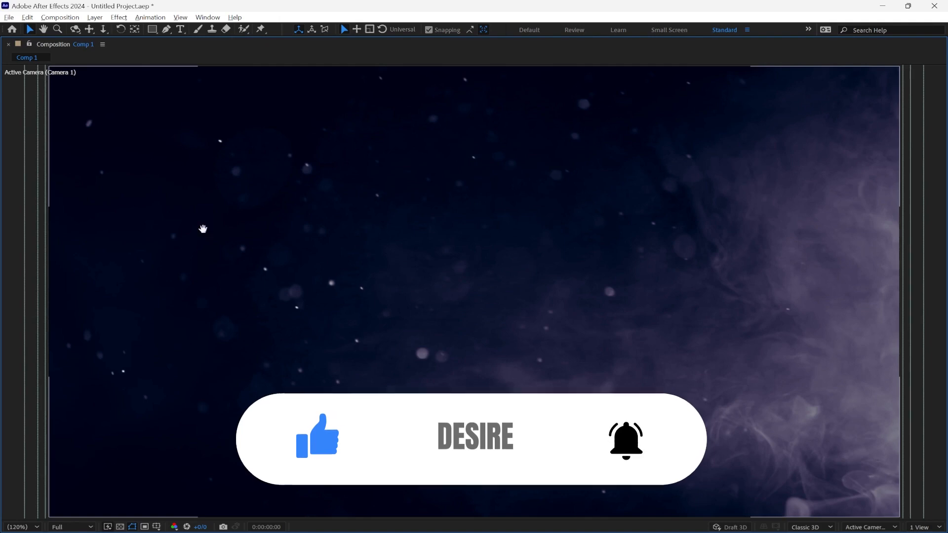
pyautogui.press('space')
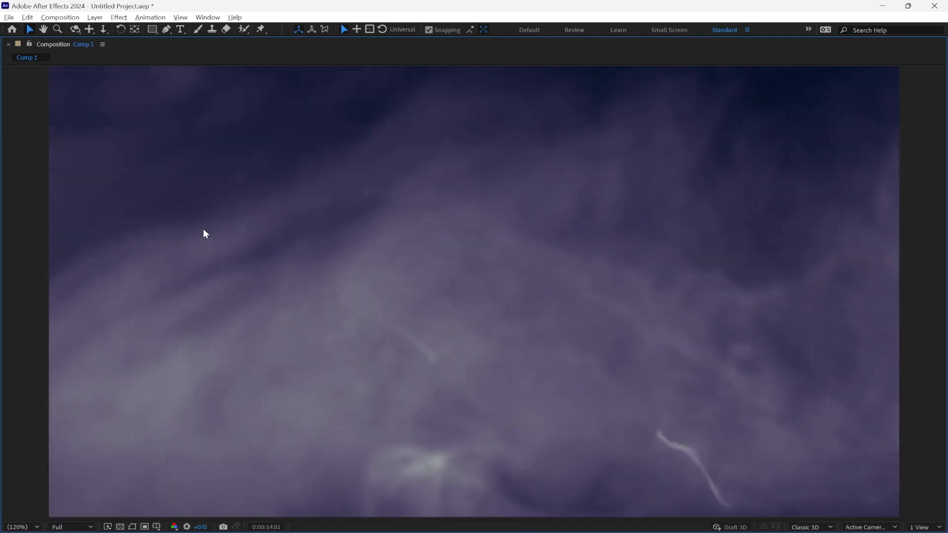
pyautogui.press('`')
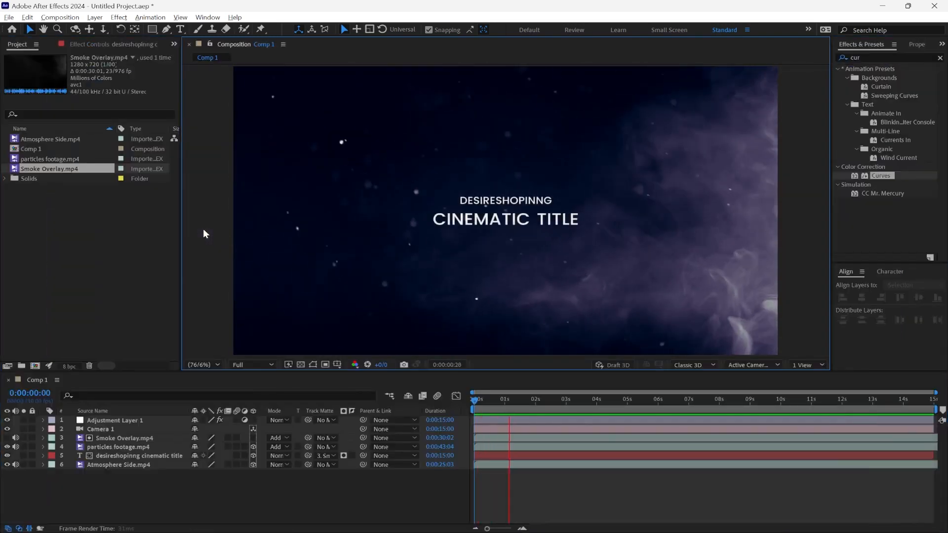
# Step: Shorten the work area to end at about 10 seconds and preview it from 0:00:00:00
pyautogui.moveTo(932, 410); pyautogui.dragTo(787, 416)
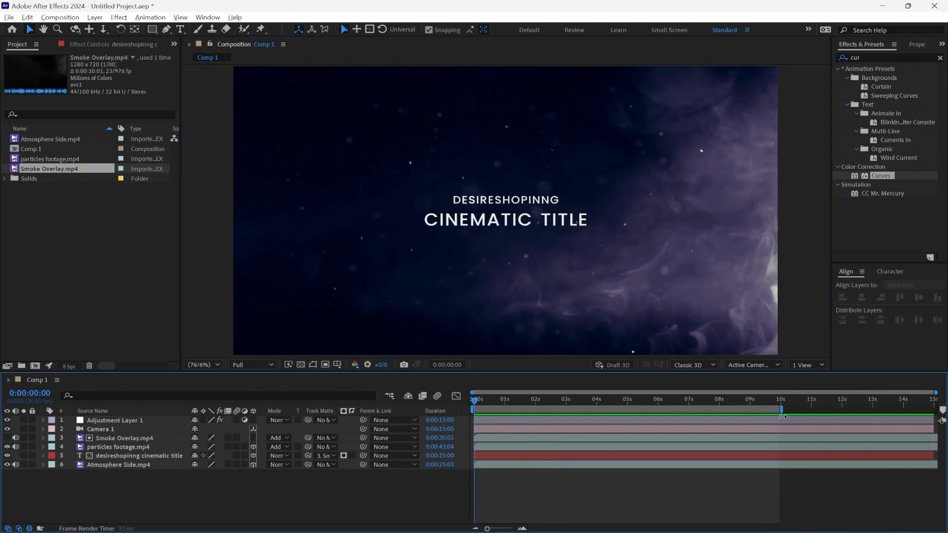
pyautogui.moveTo(768, 403); pyautogui.dragTo(465, 404)
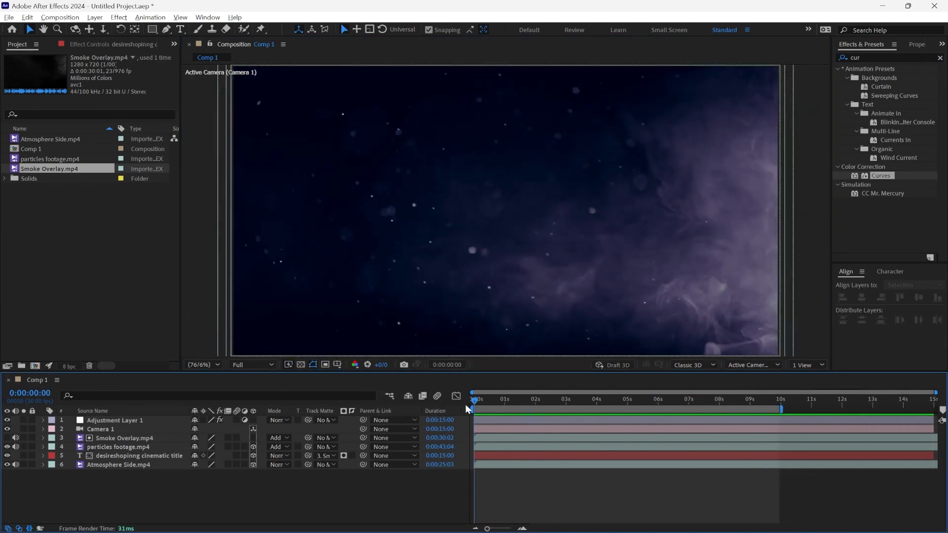
pyautogui.press('space')
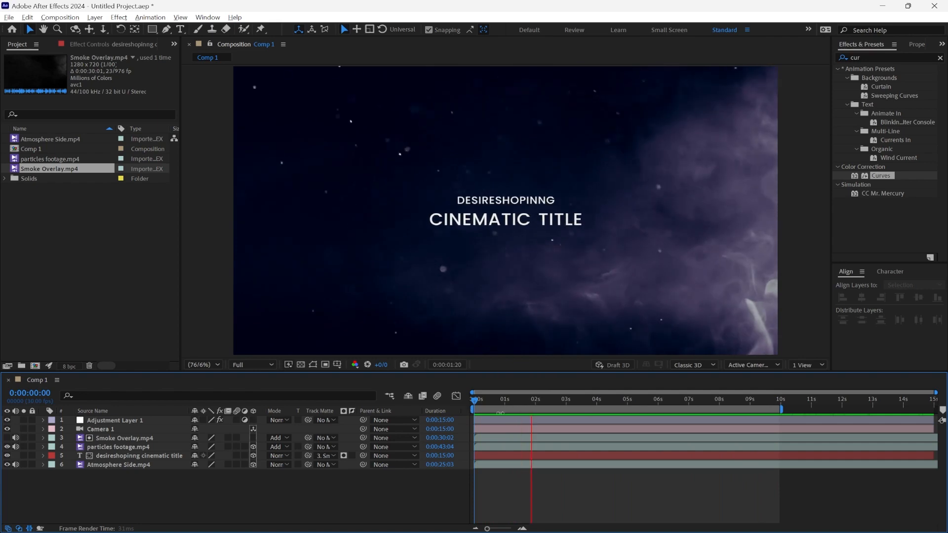
pyautogui.press('space')
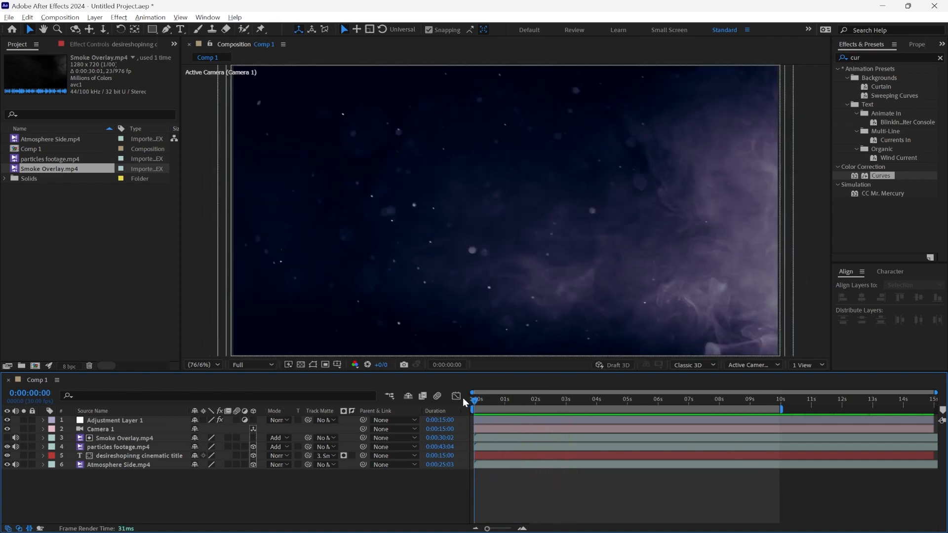